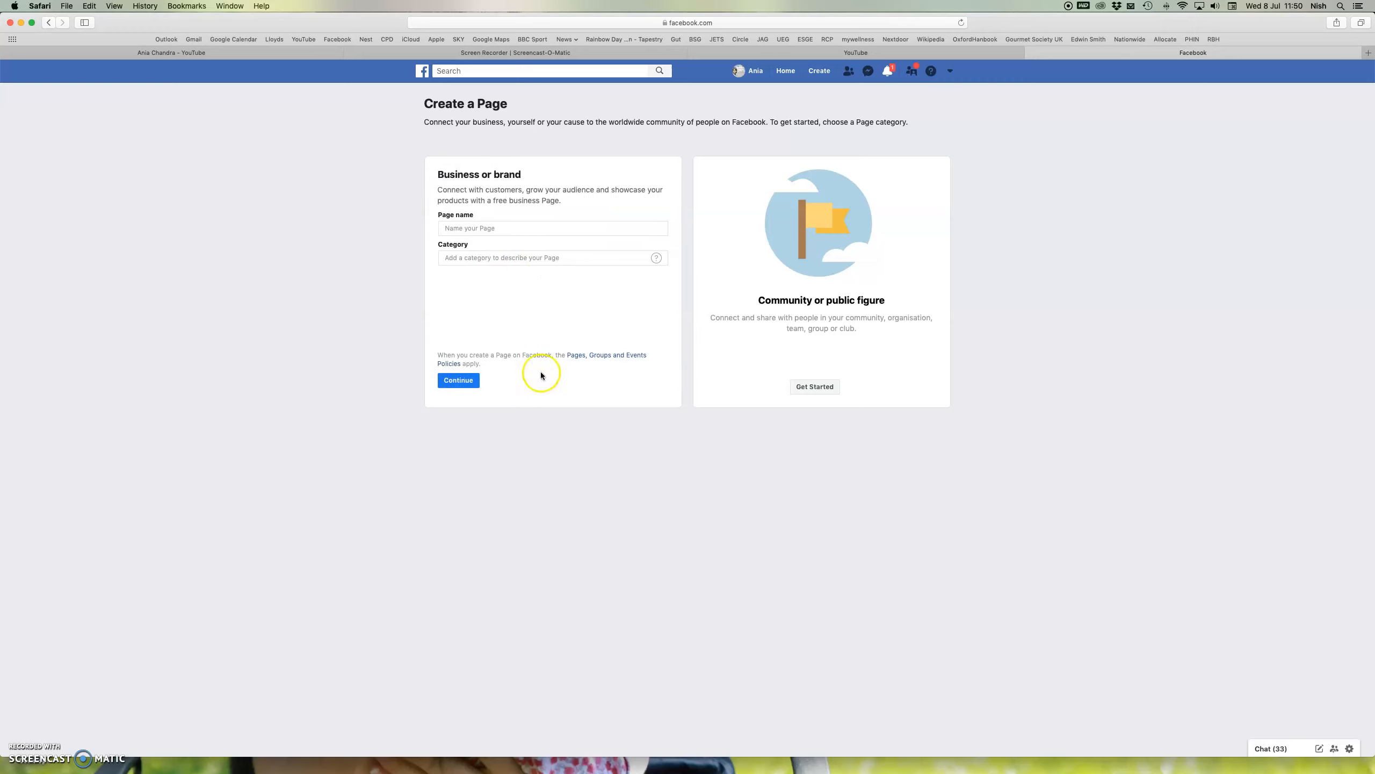
Step: Create a business or brand page named "Ann marie photography" with the category Photographer
click(469, 228)
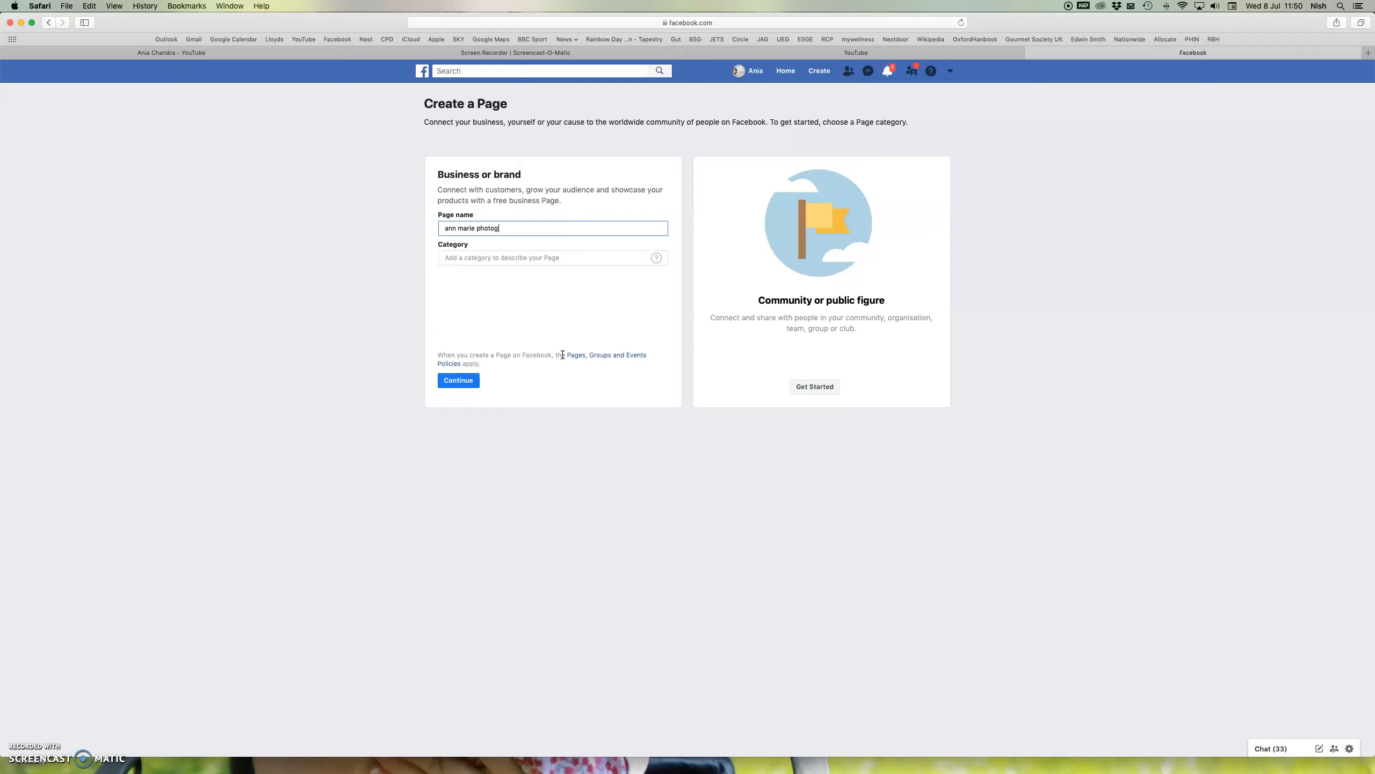
text(hy)
click(498, 255)
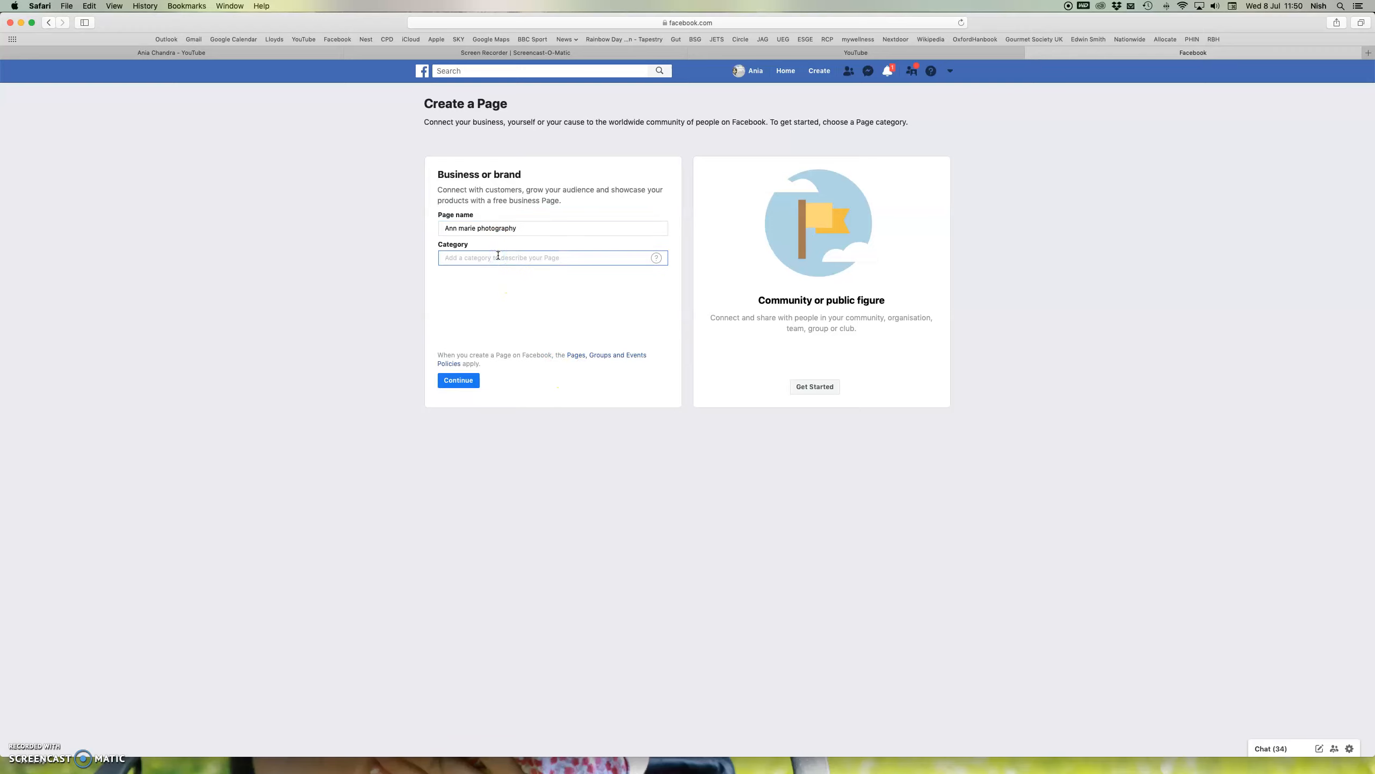
text(photo)
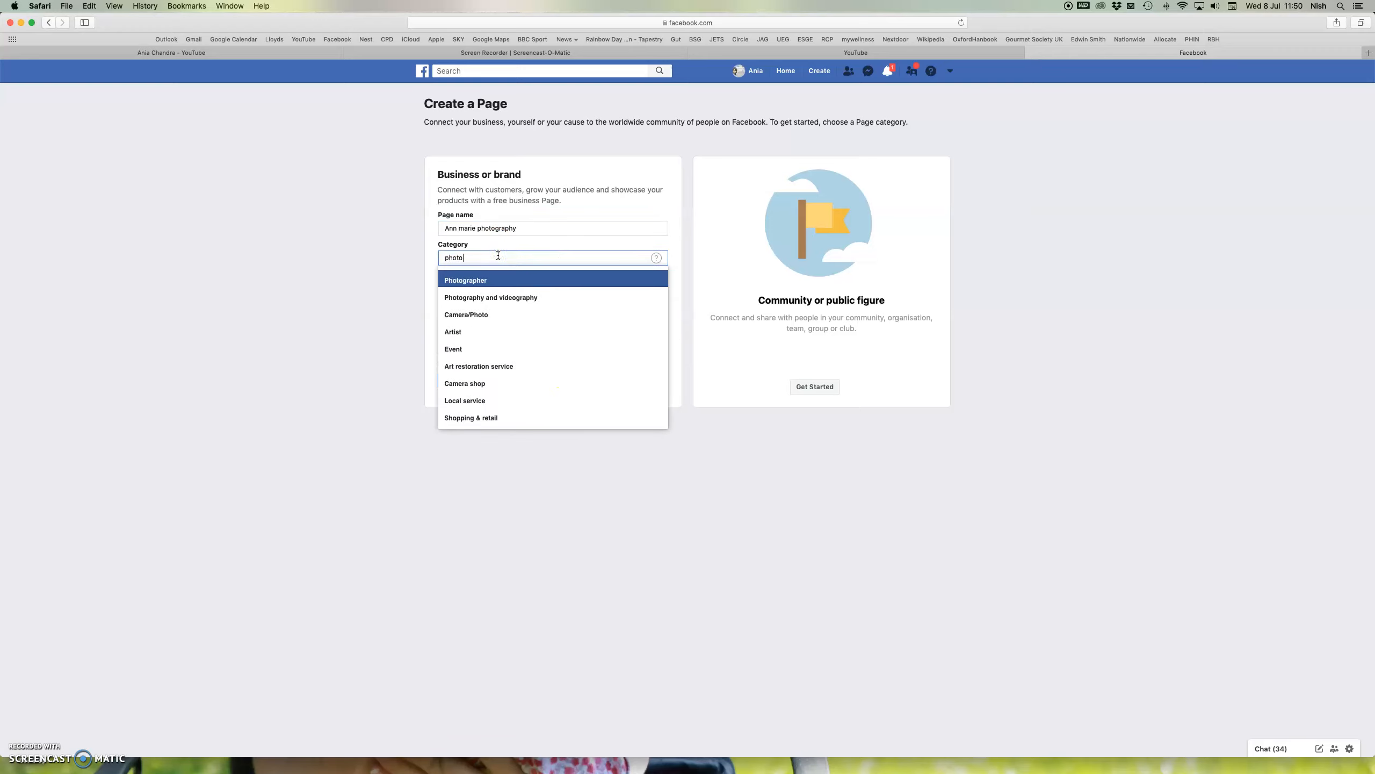
click(469, 320)
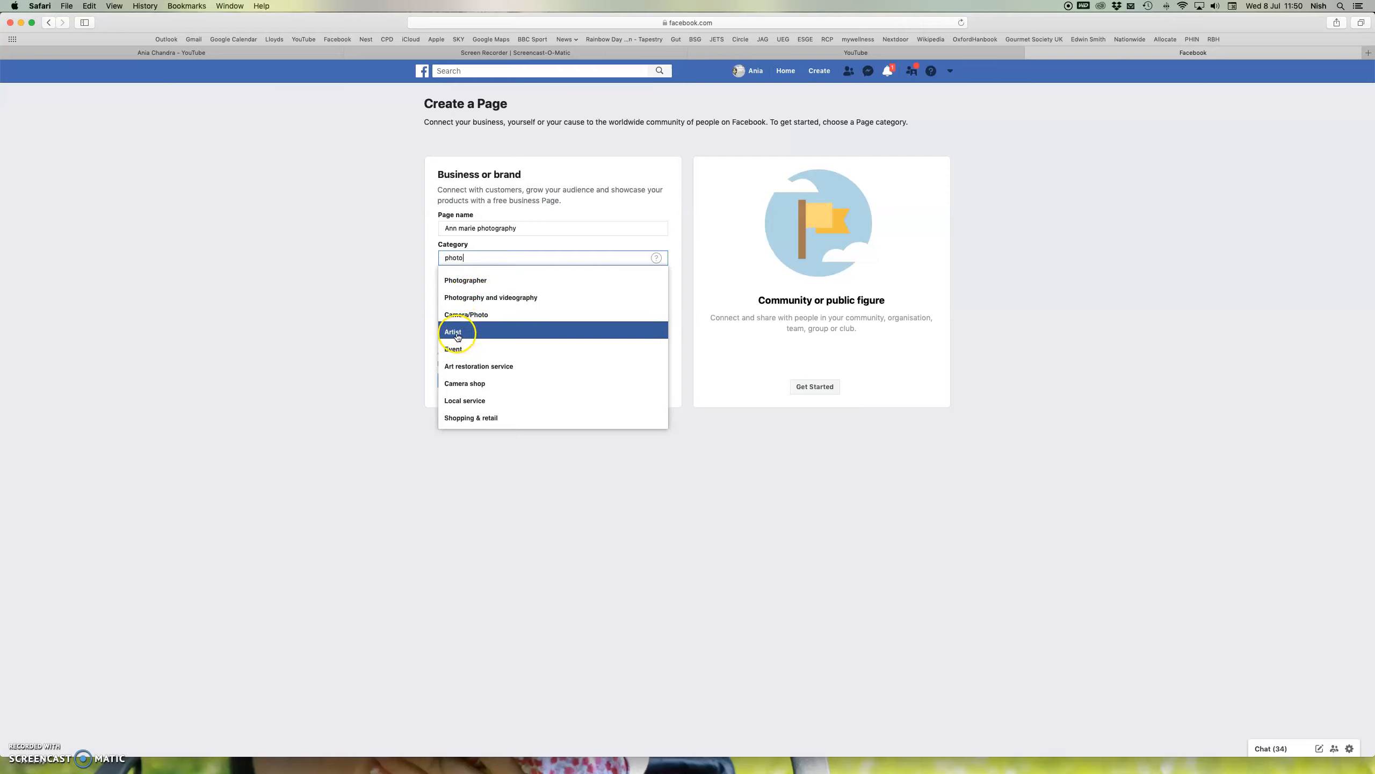
click(462, 279)
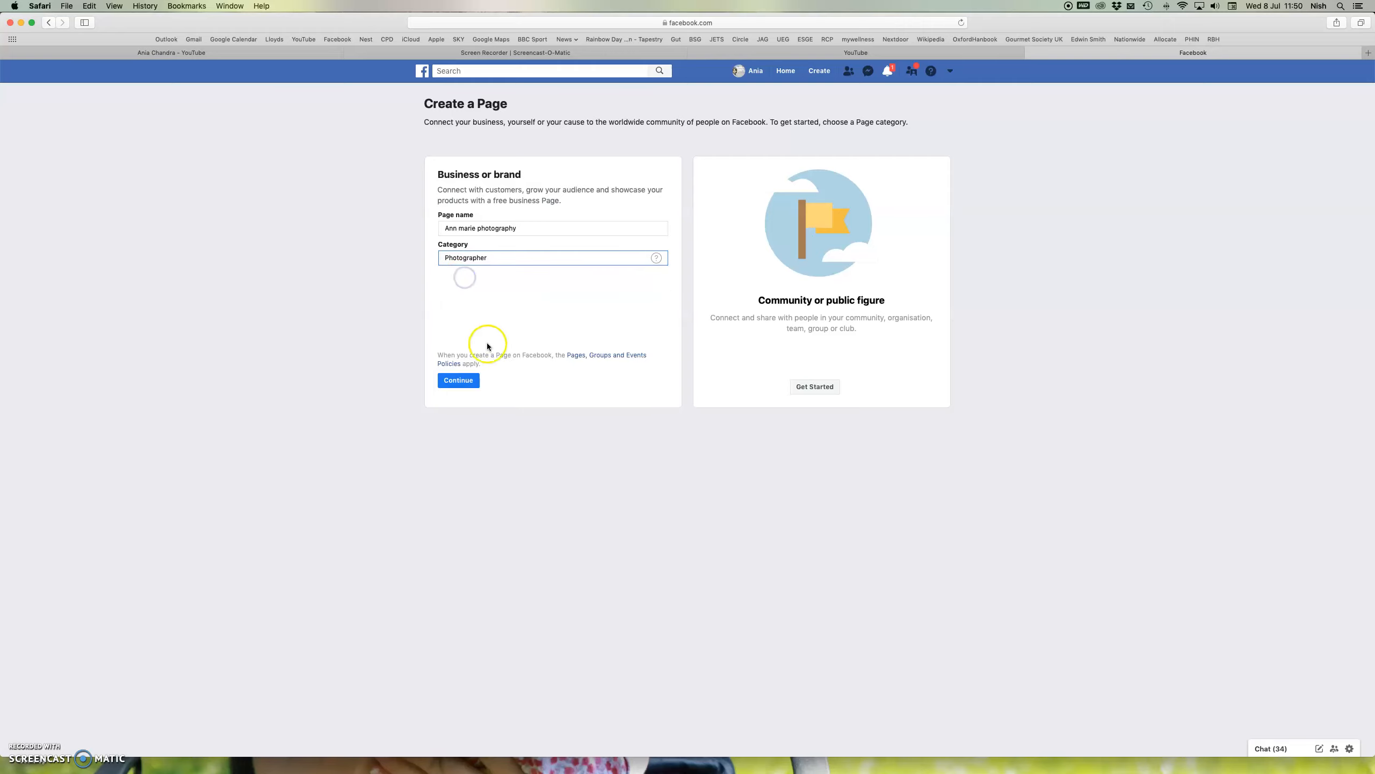
click(466, 388)
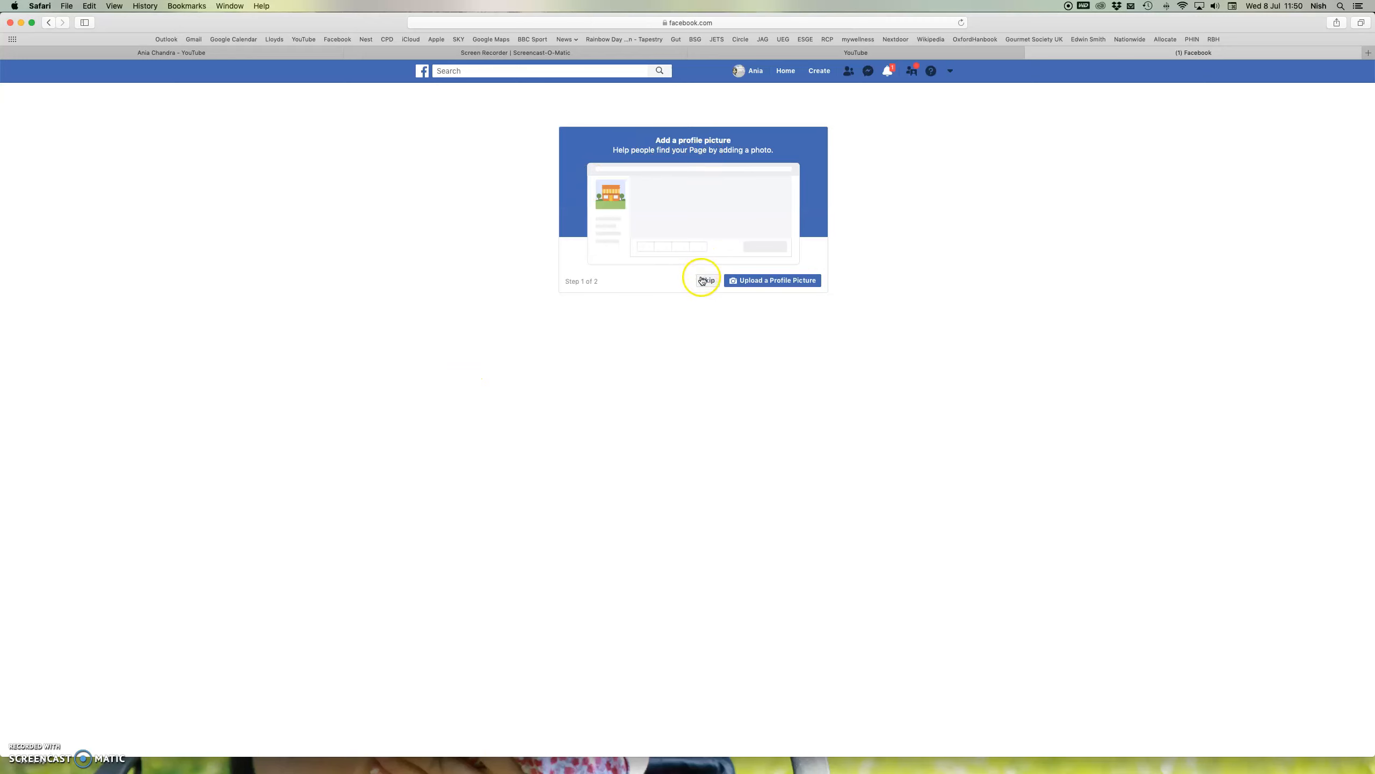
Step: Upload NewbonFinn'19-53.jpg from the Colour folder as the page's profile picture
click(764, 281)
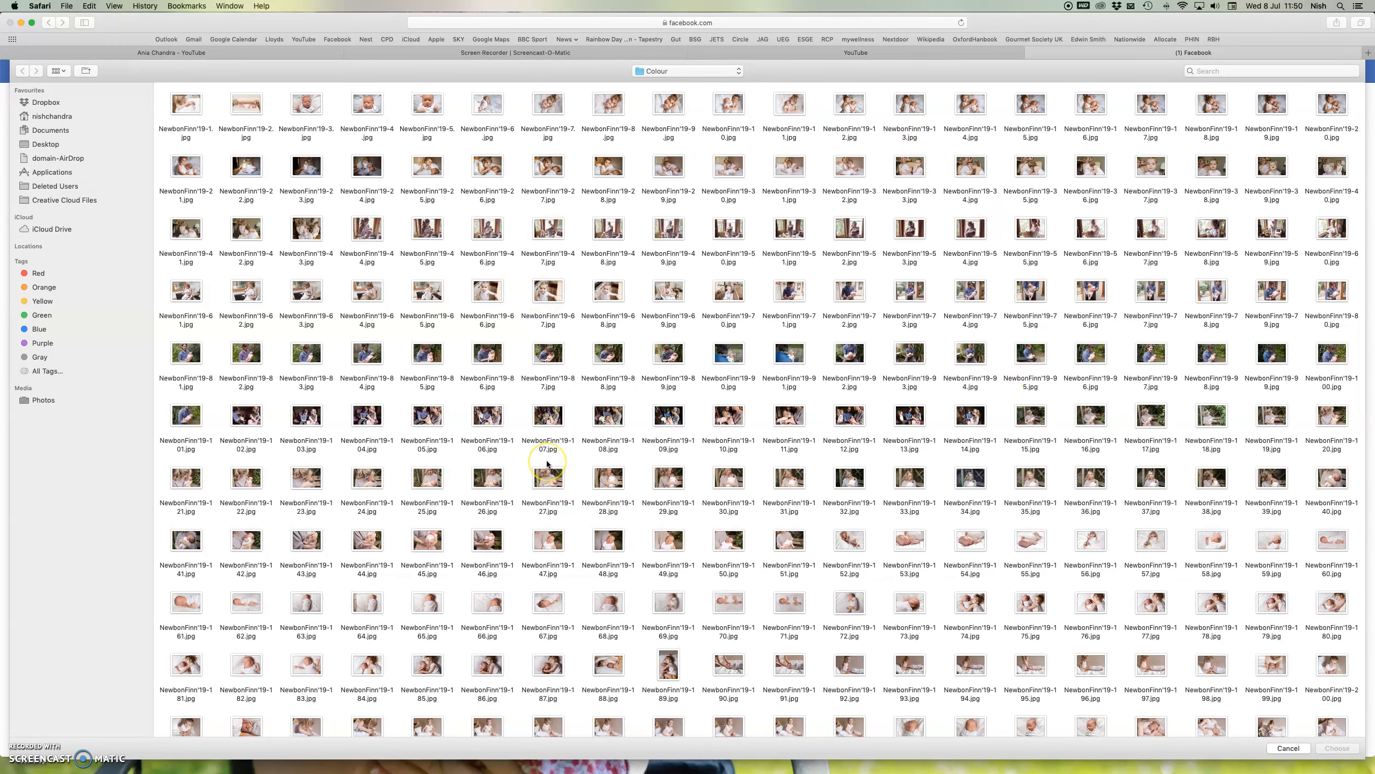
scroll(547, 464, down, 3)
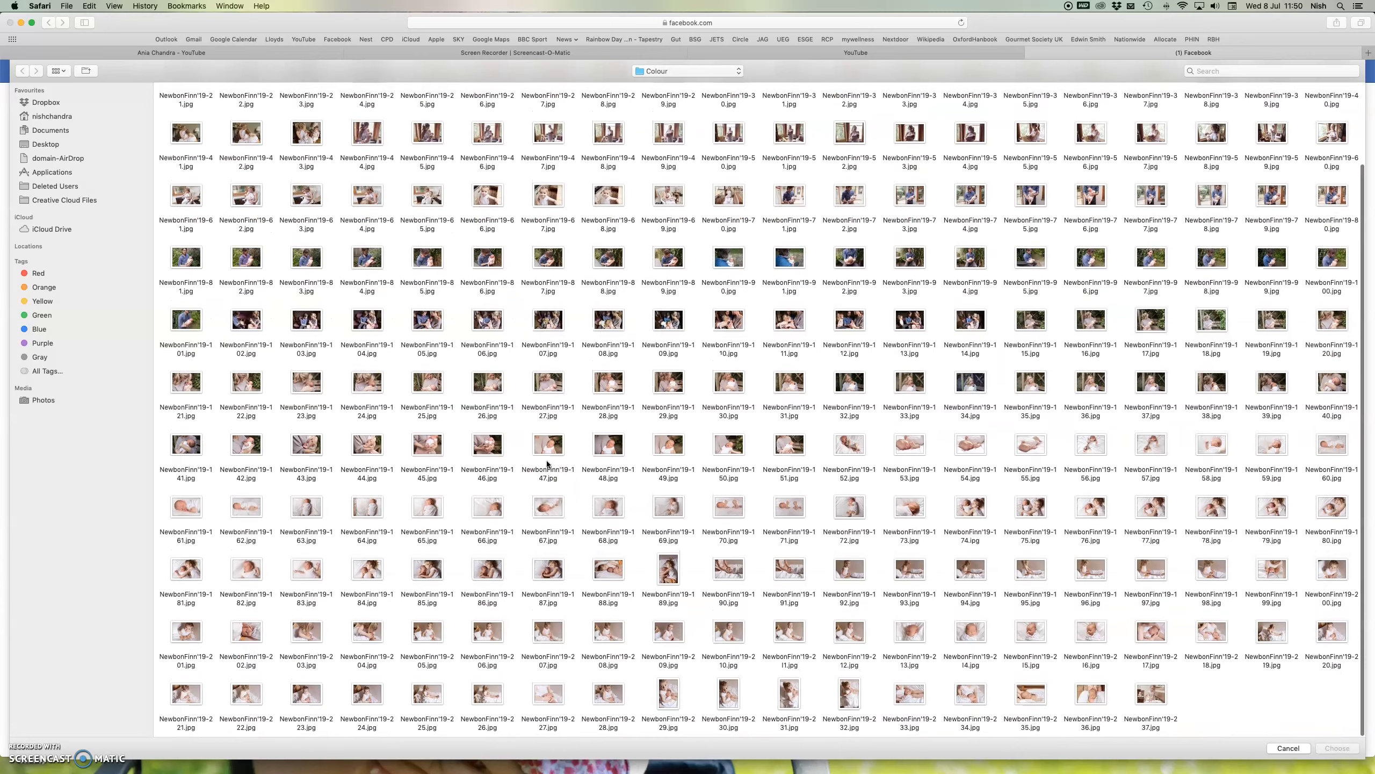
scroll(547, 463, up, 1)
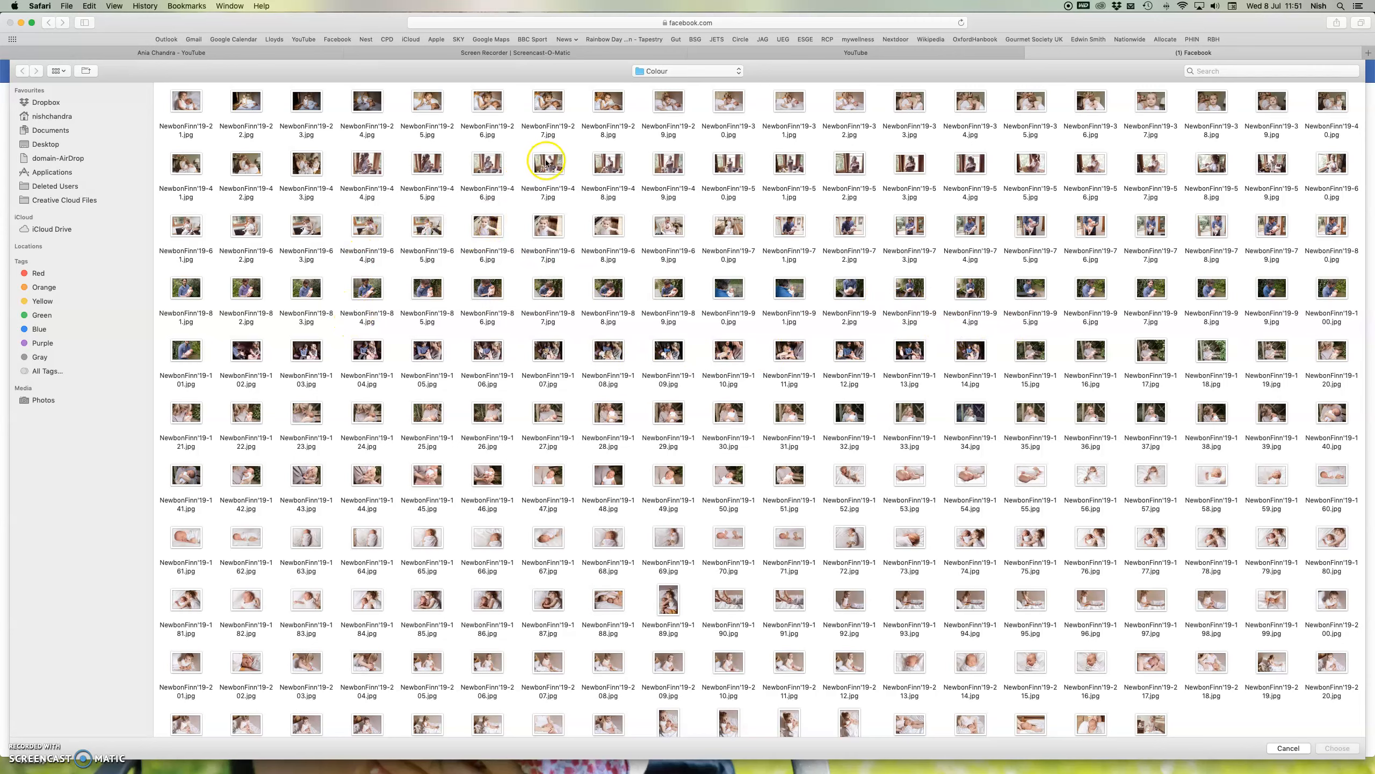
click(910, 169)
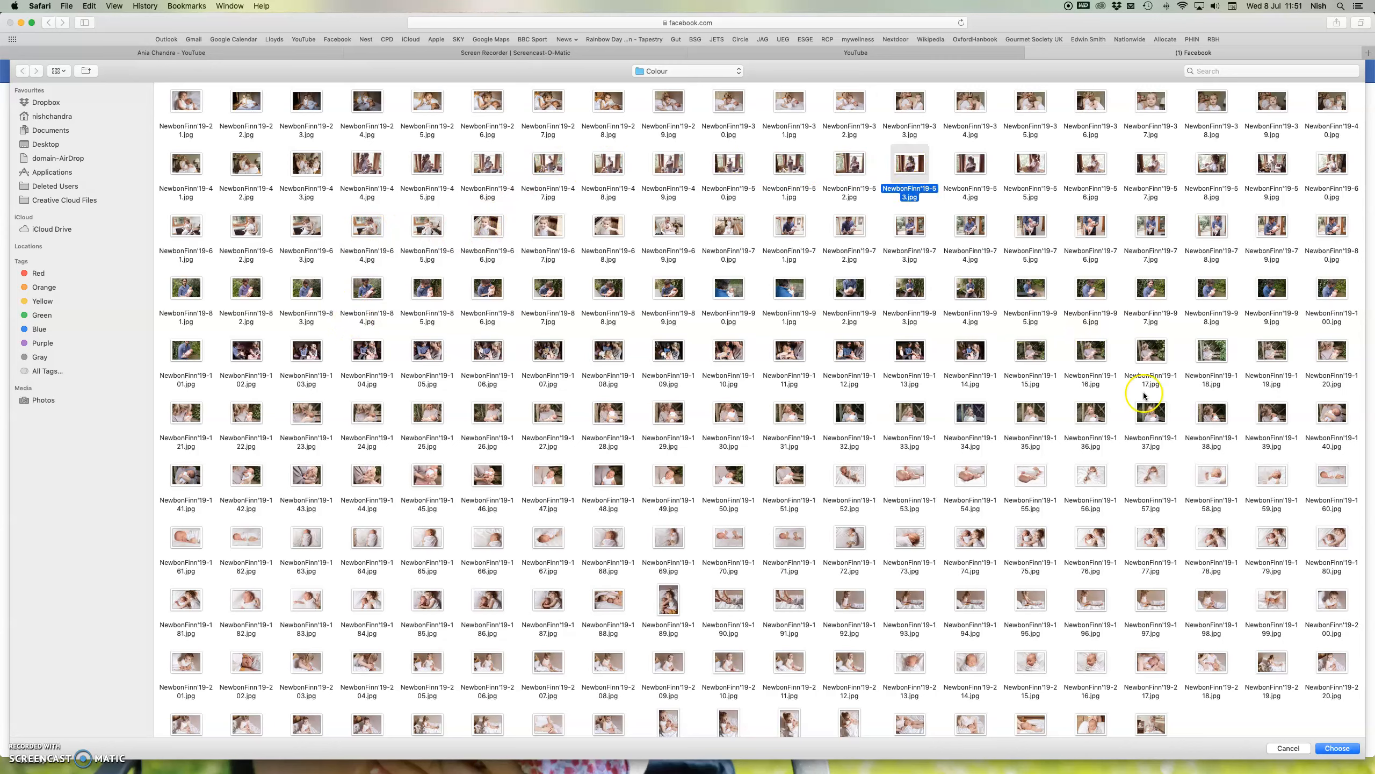
click(1335, 749)
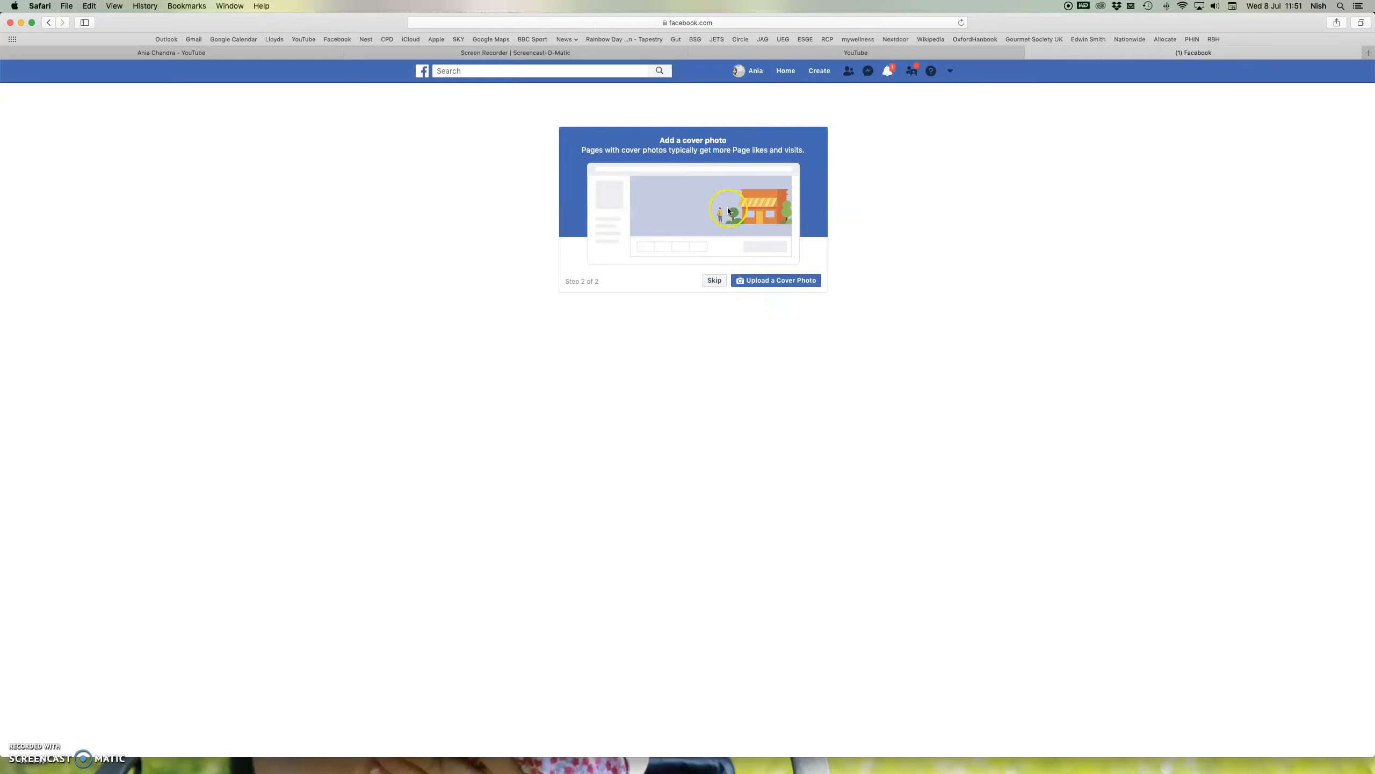
Step: Upload the photo of the young girl holding the newborn from the Colour folder as the page's cover photo
click(776, 280)
click(776, 280)
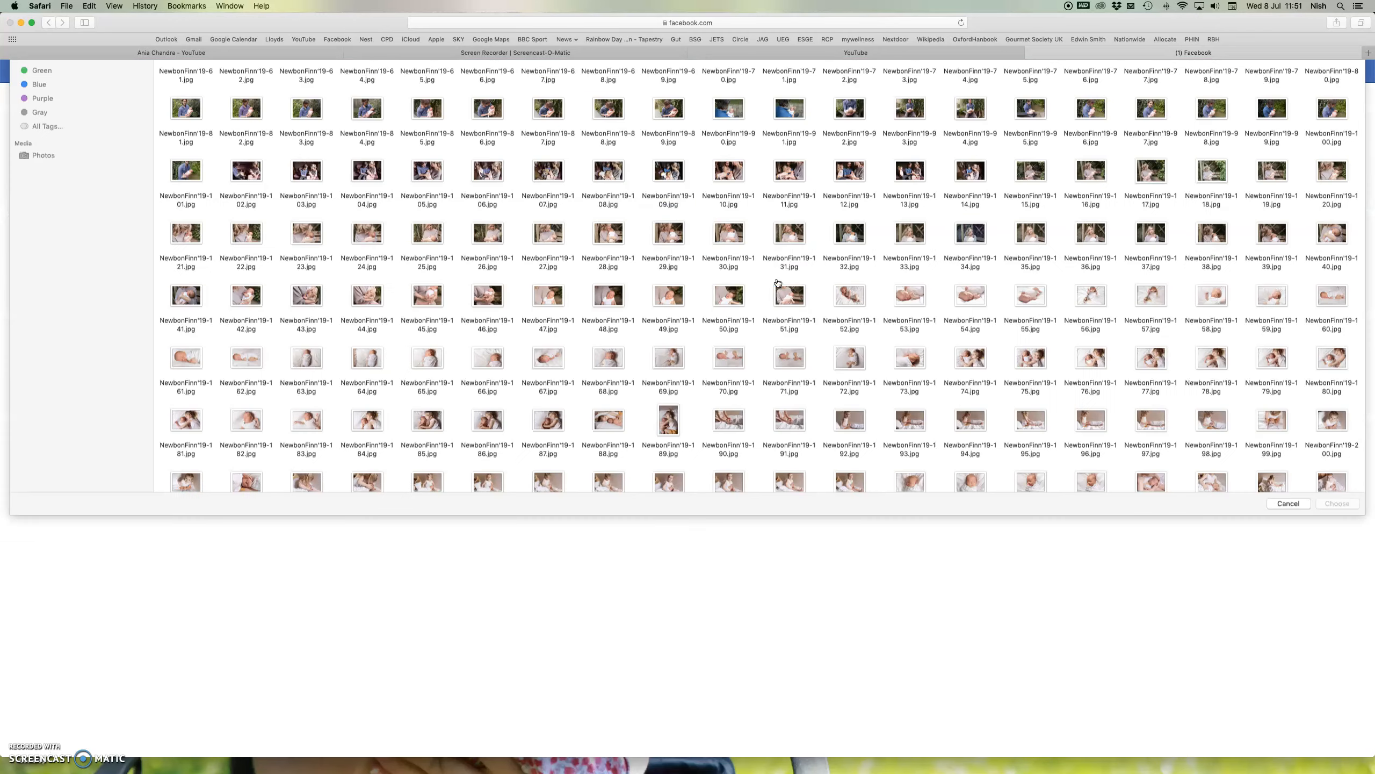
click(767, 280)
click(355, 112)
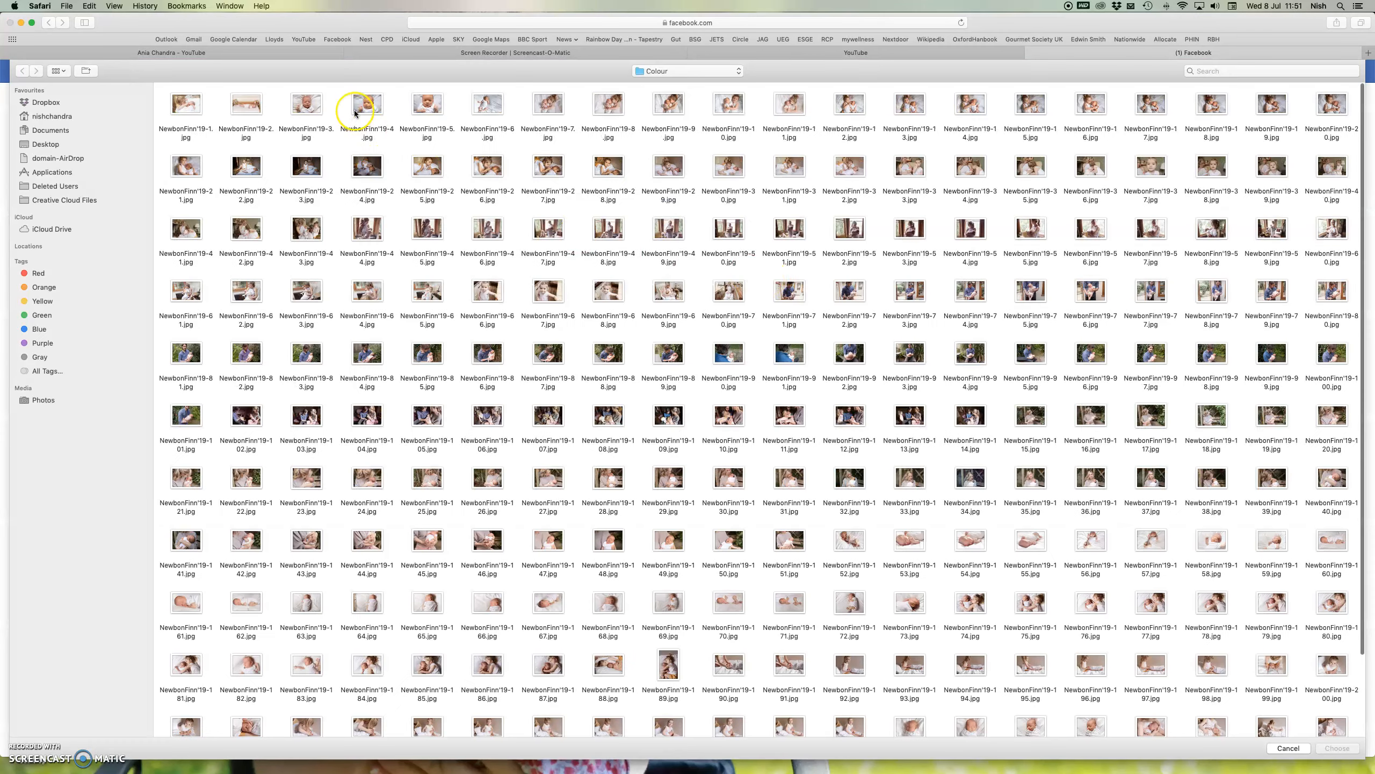
click(784, 291)
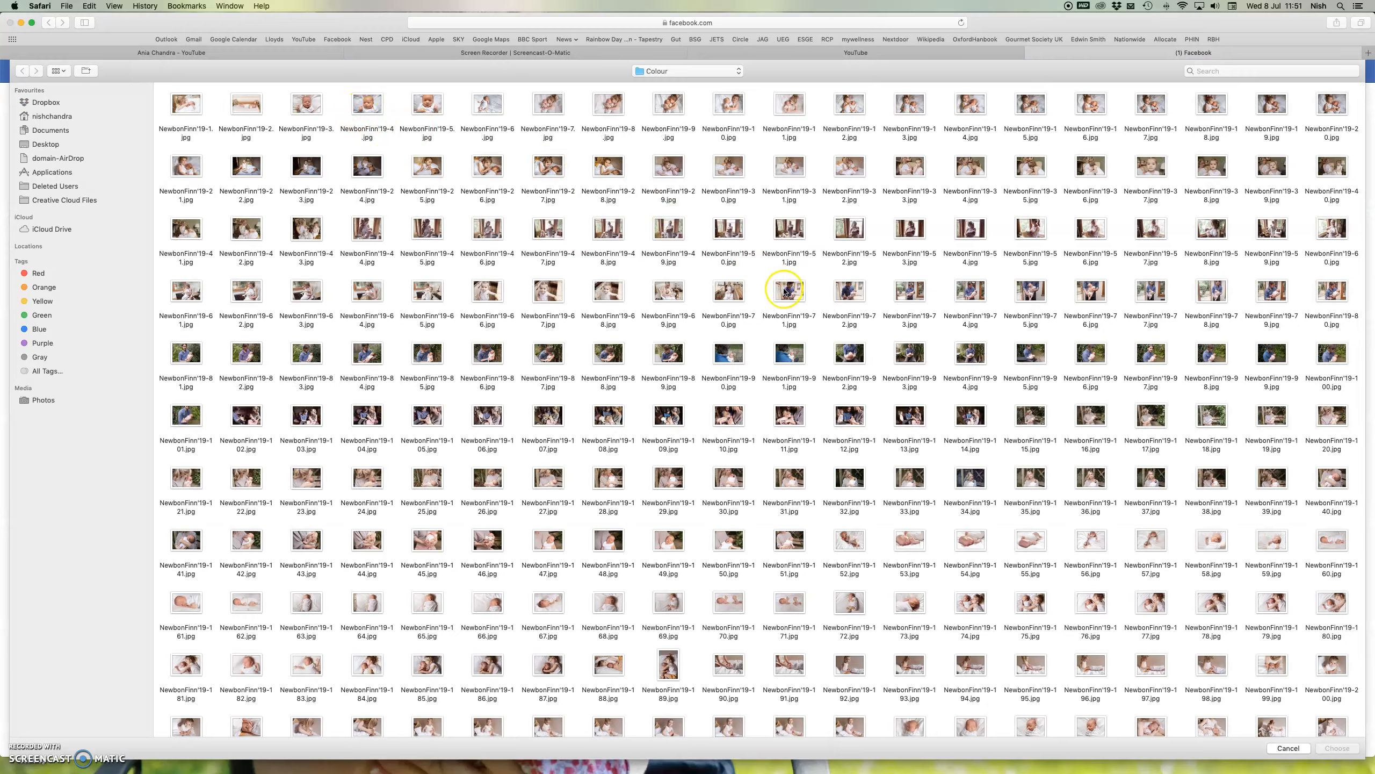
scroll(784, 291, down, 4)
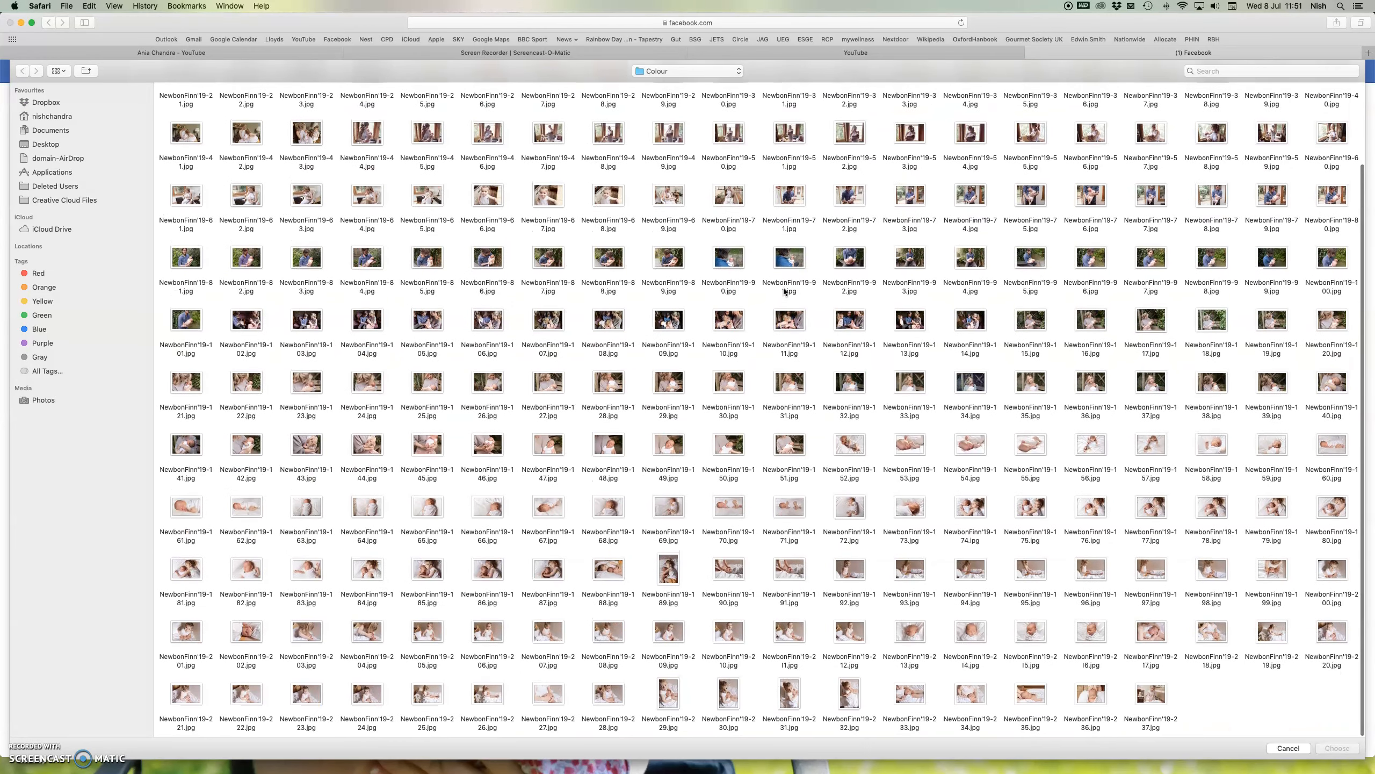
click(686, 576)
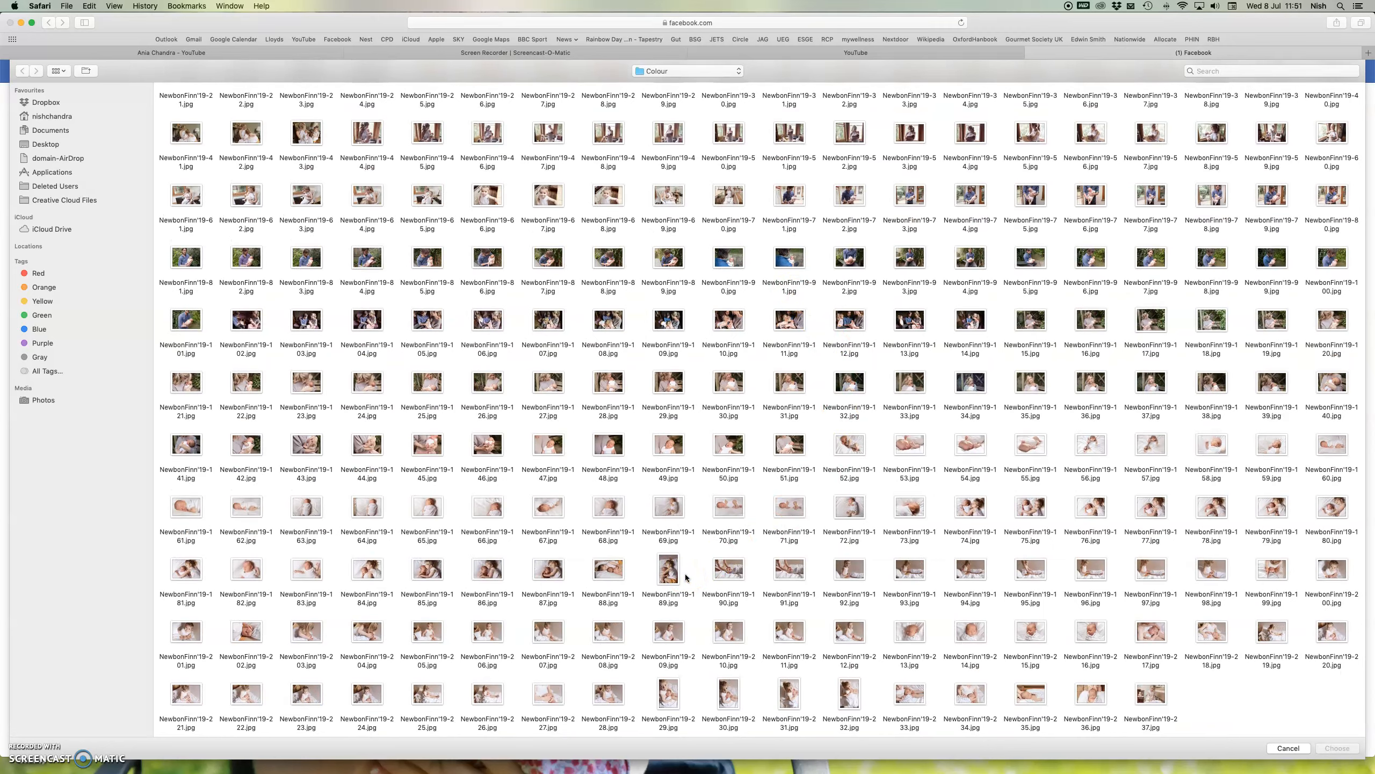
click(1028, 662)
click(1330, 507)
click(1333, 749)
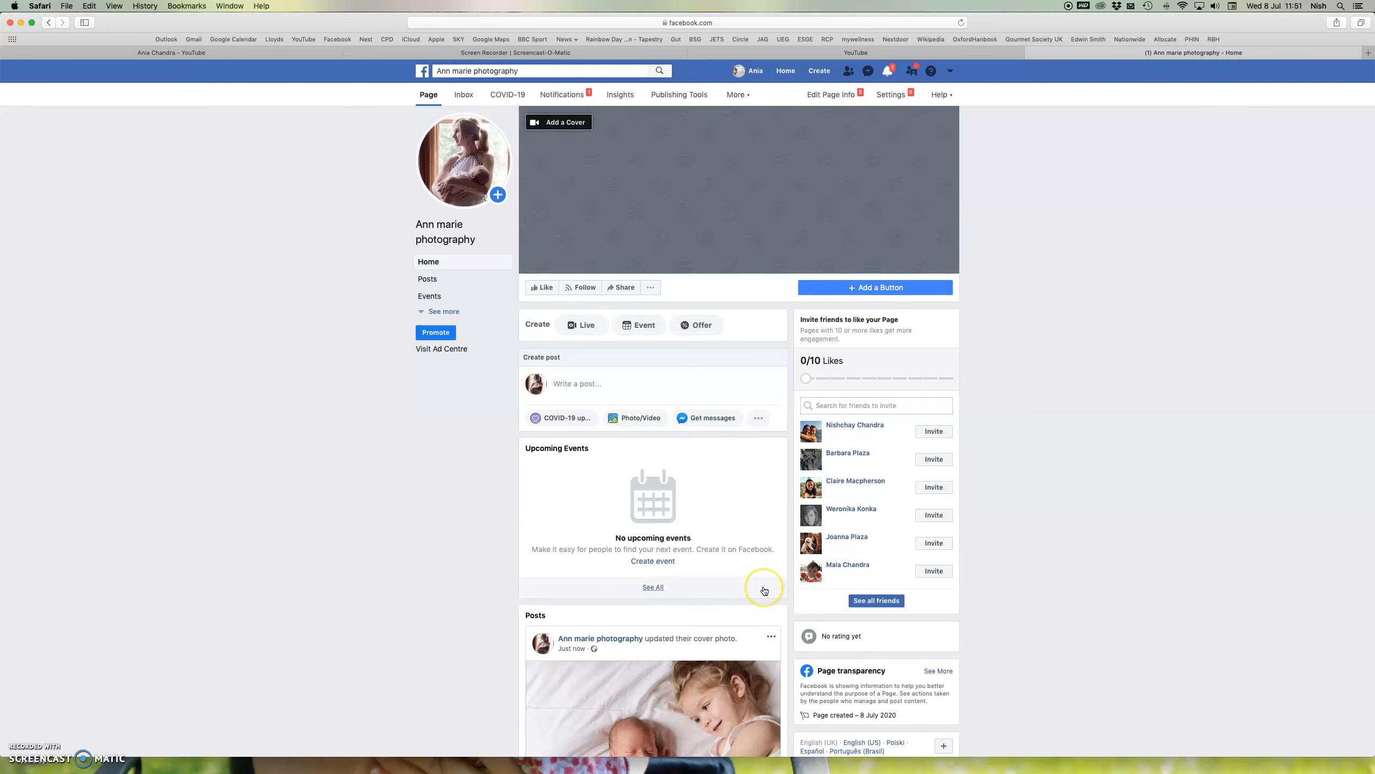
Step: Set the page's empty cover to the uploaded picture in the Cover photos album and save it
scroll(765, 583, down, 3)
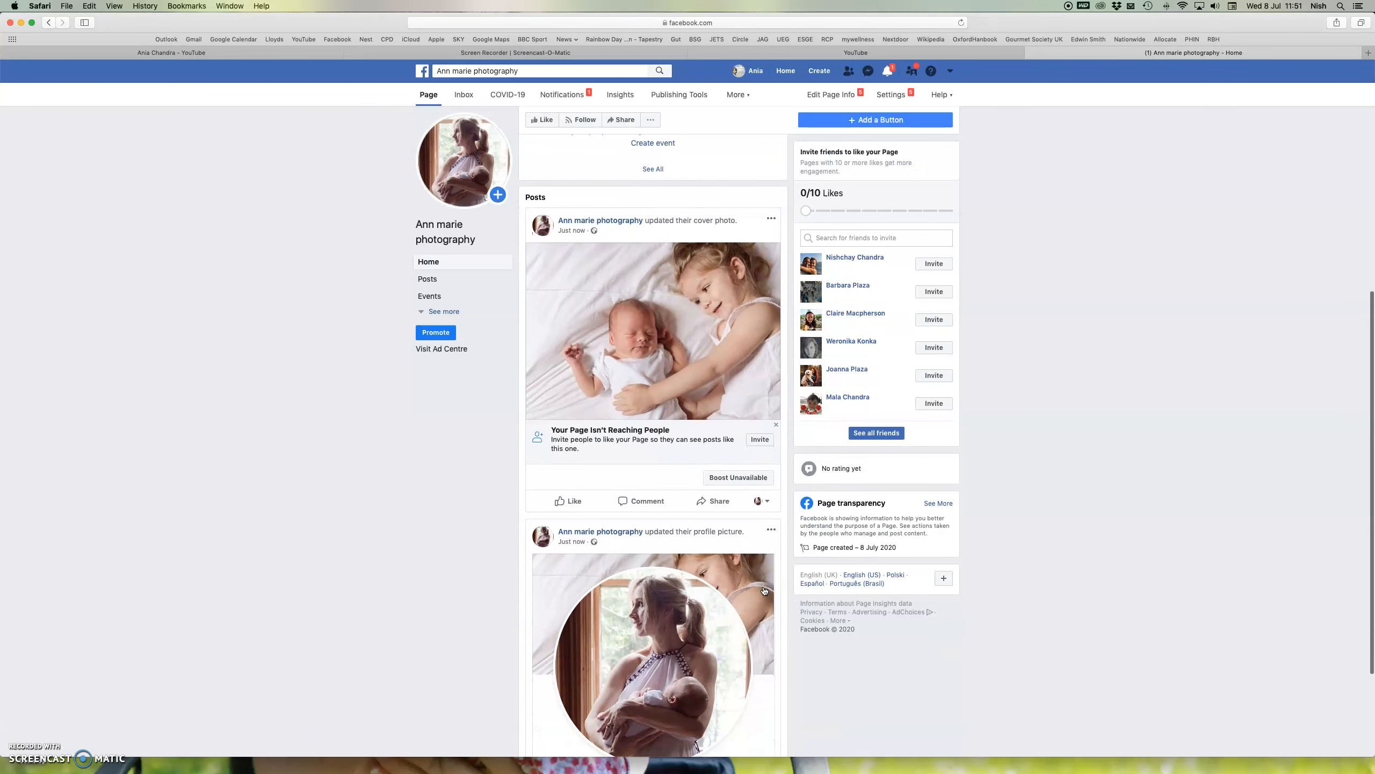
scroll(765, 590, up, 6)
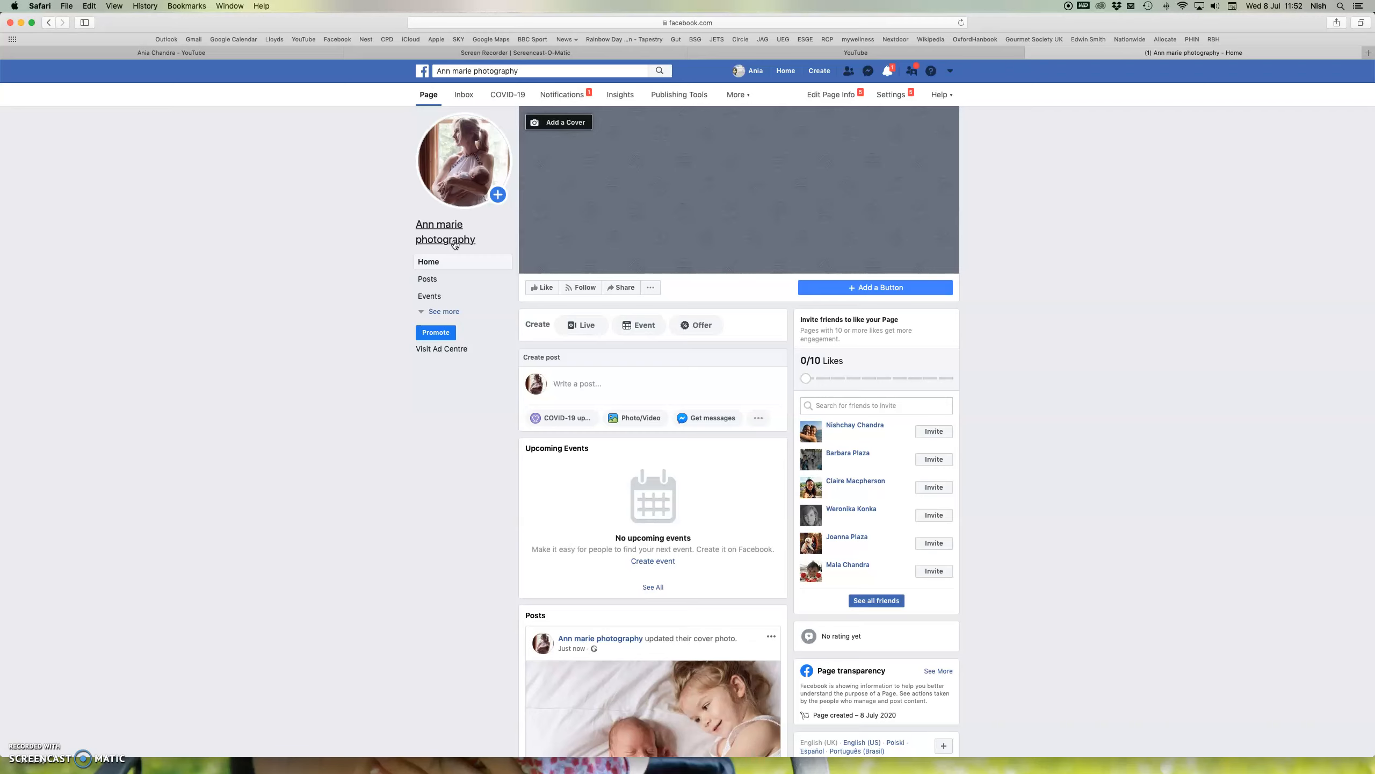
click(568, 124)
click(456, 225)
click(576, 127)
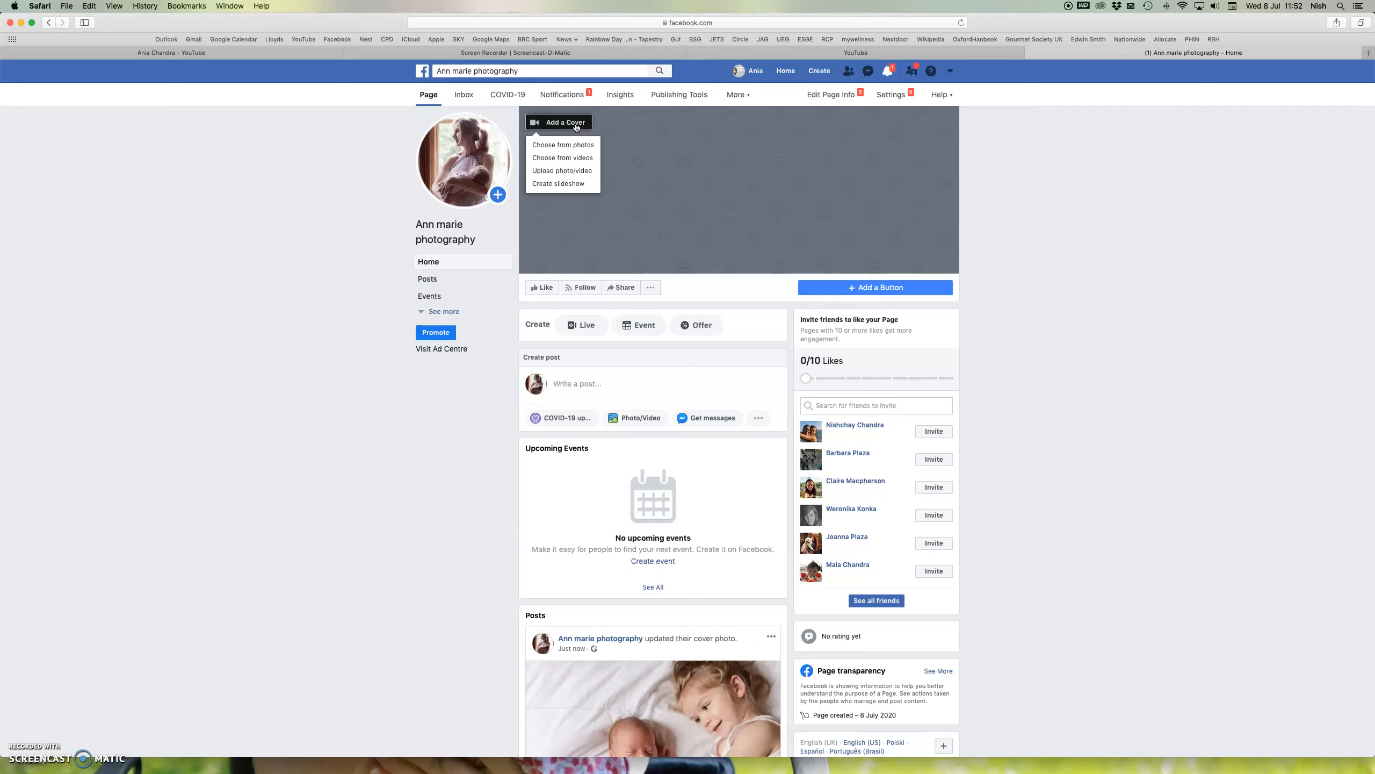
click(568, 159)
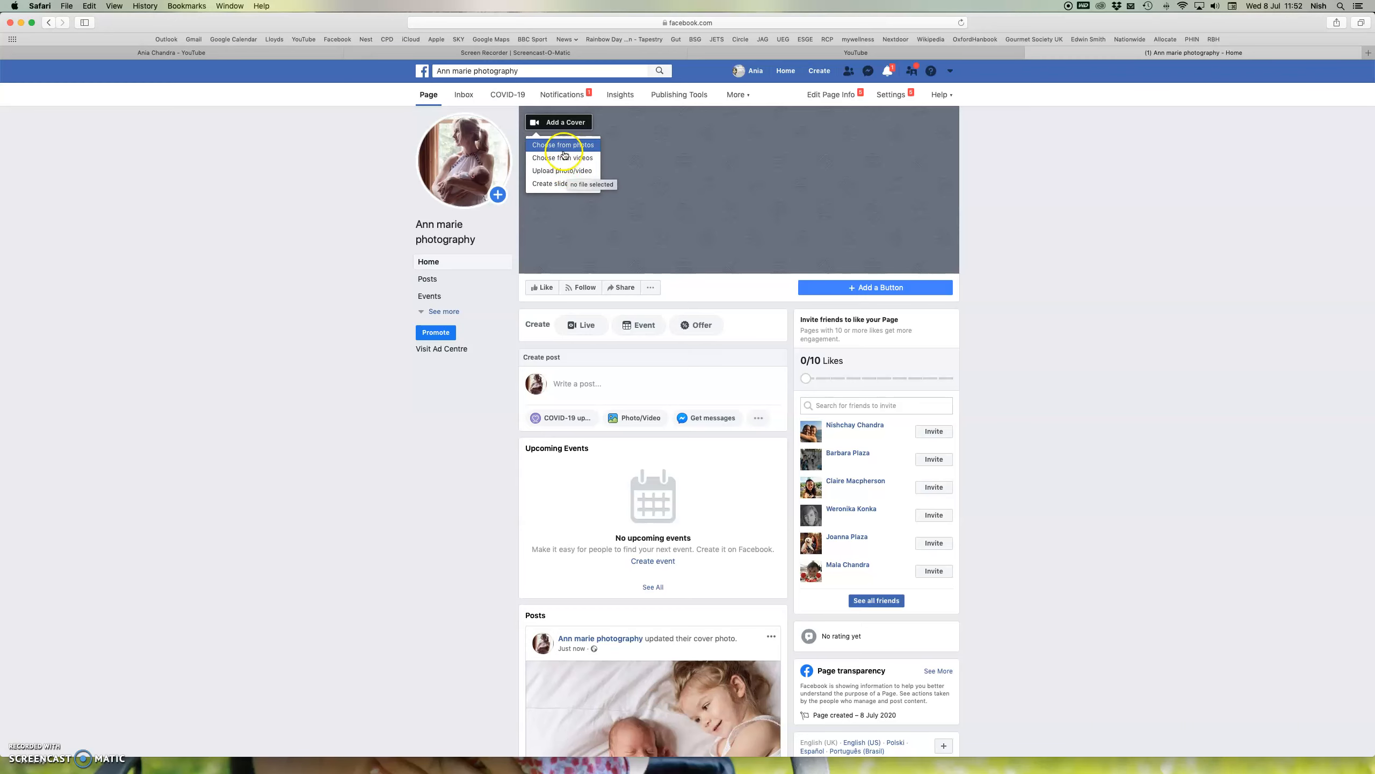
click(563, 148)
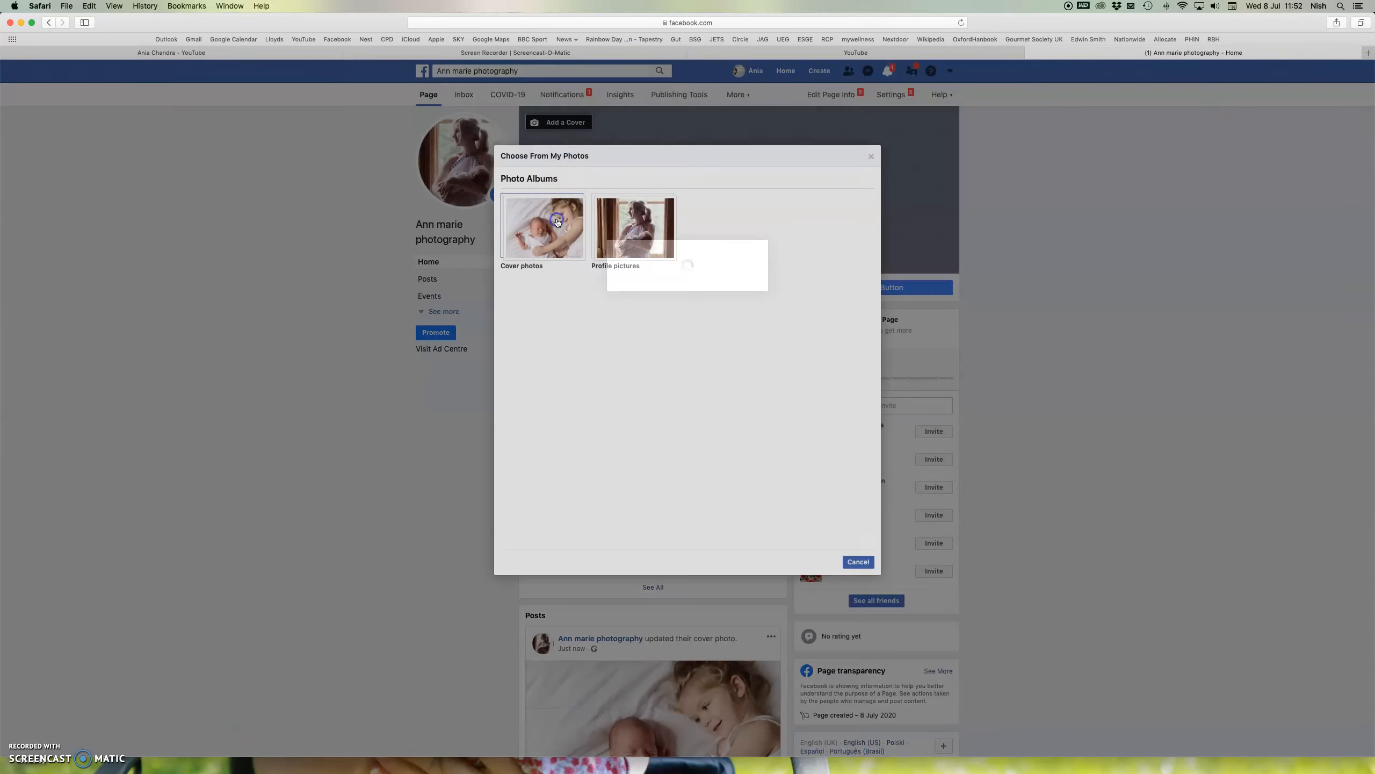
click(630, 240)
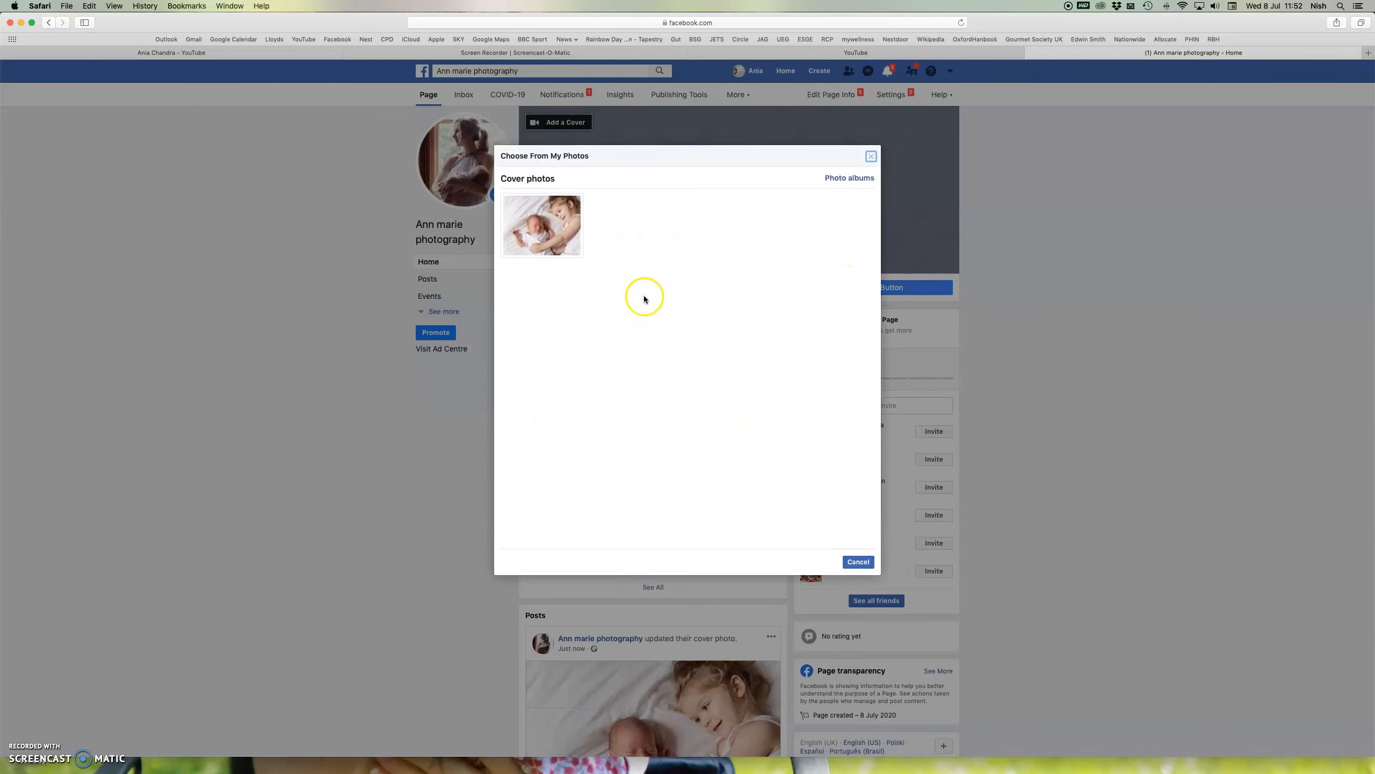
click(543, 228)
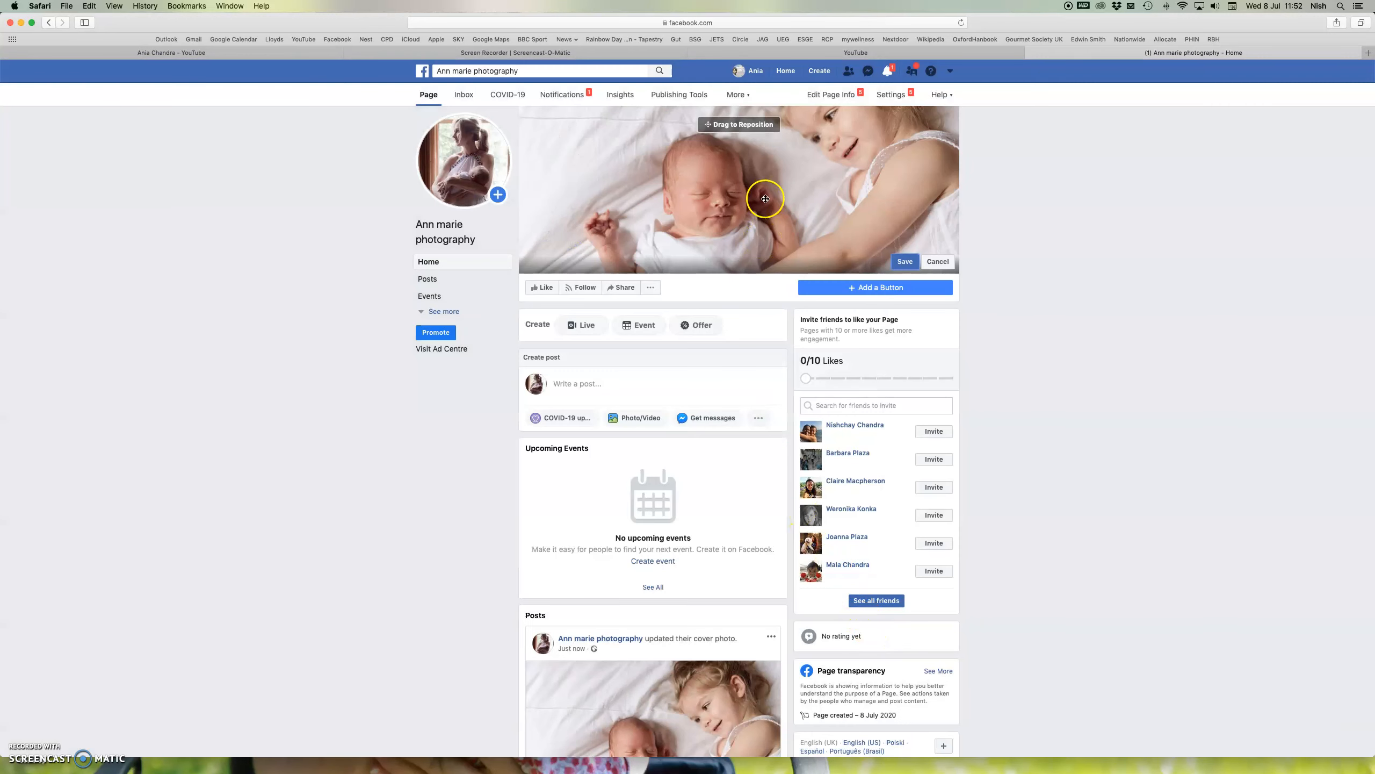
click(904, 262)
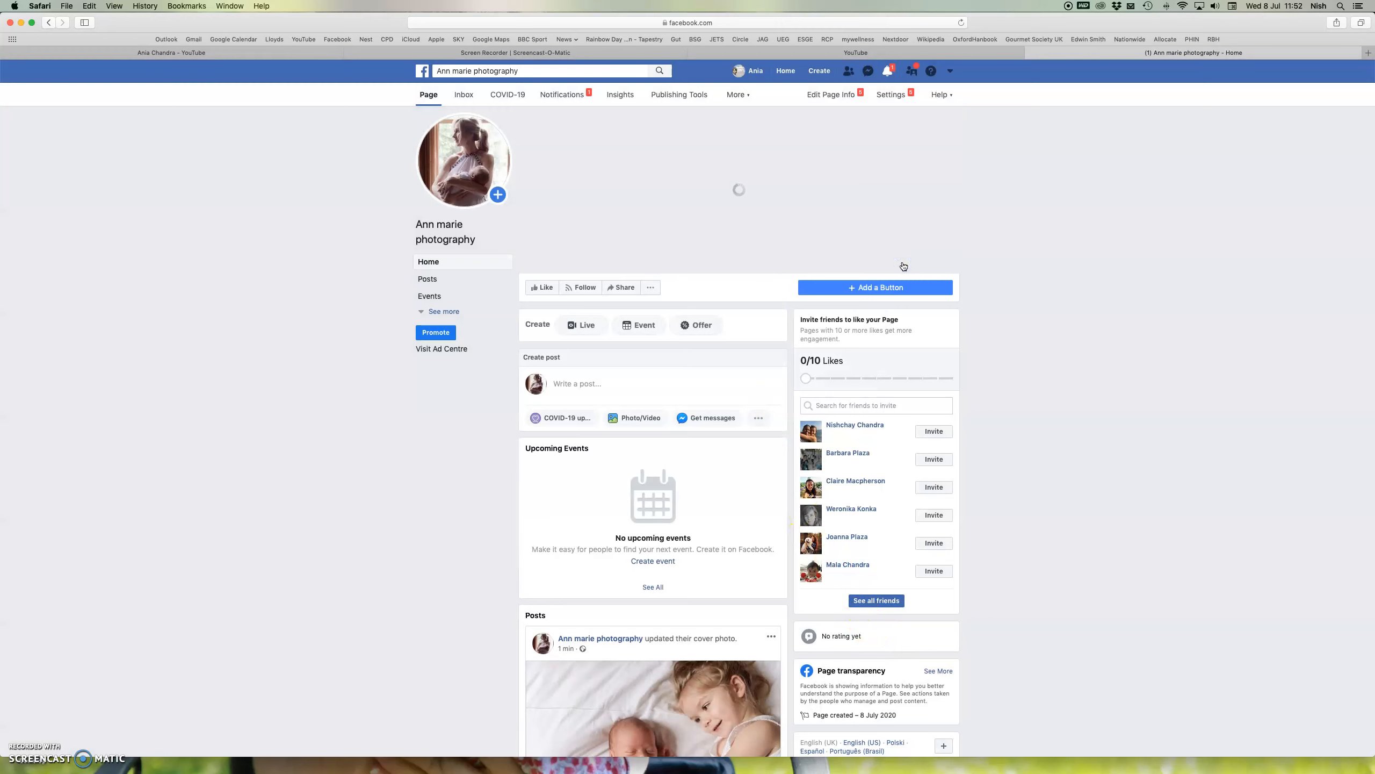
click(649, 227)
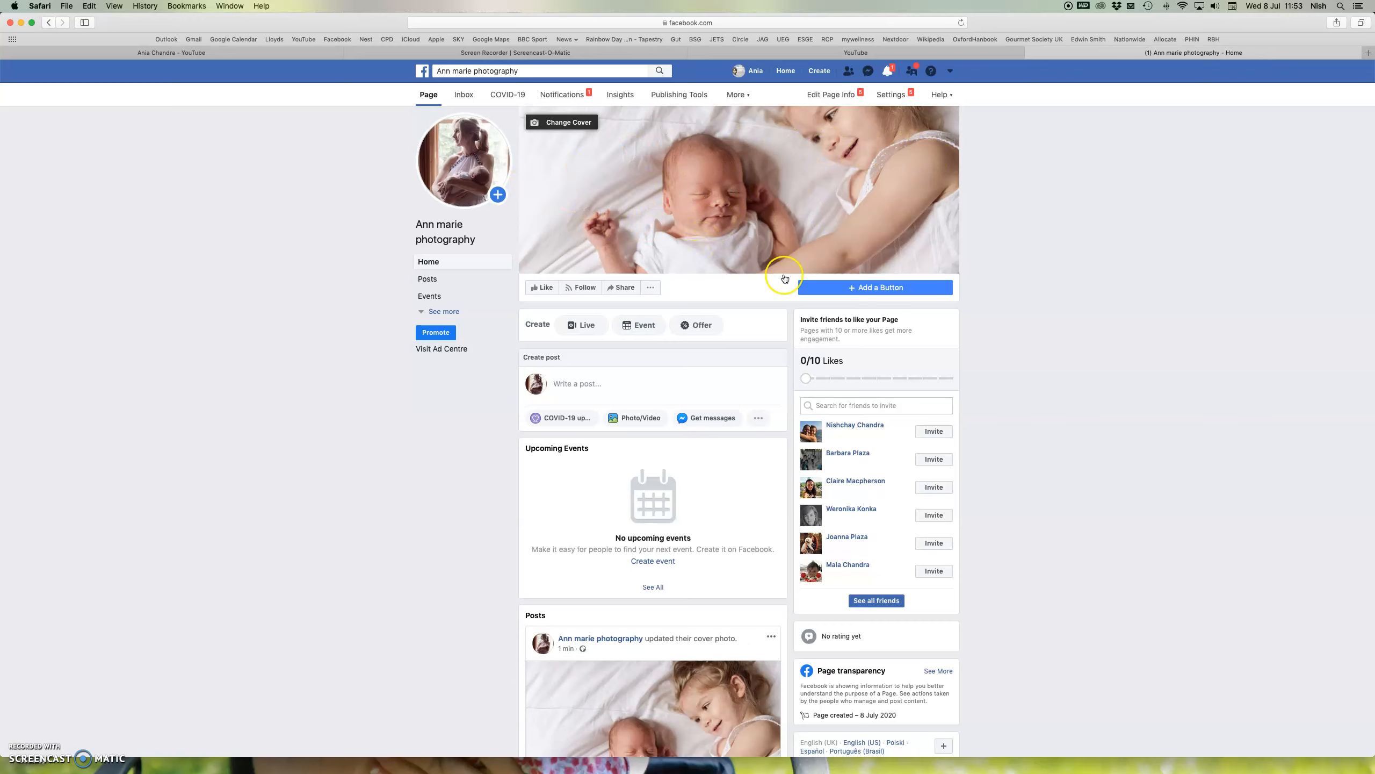
Step: Add a Send Message button from the Contact you options to the page, directing people to Messenger
click(868, 289)
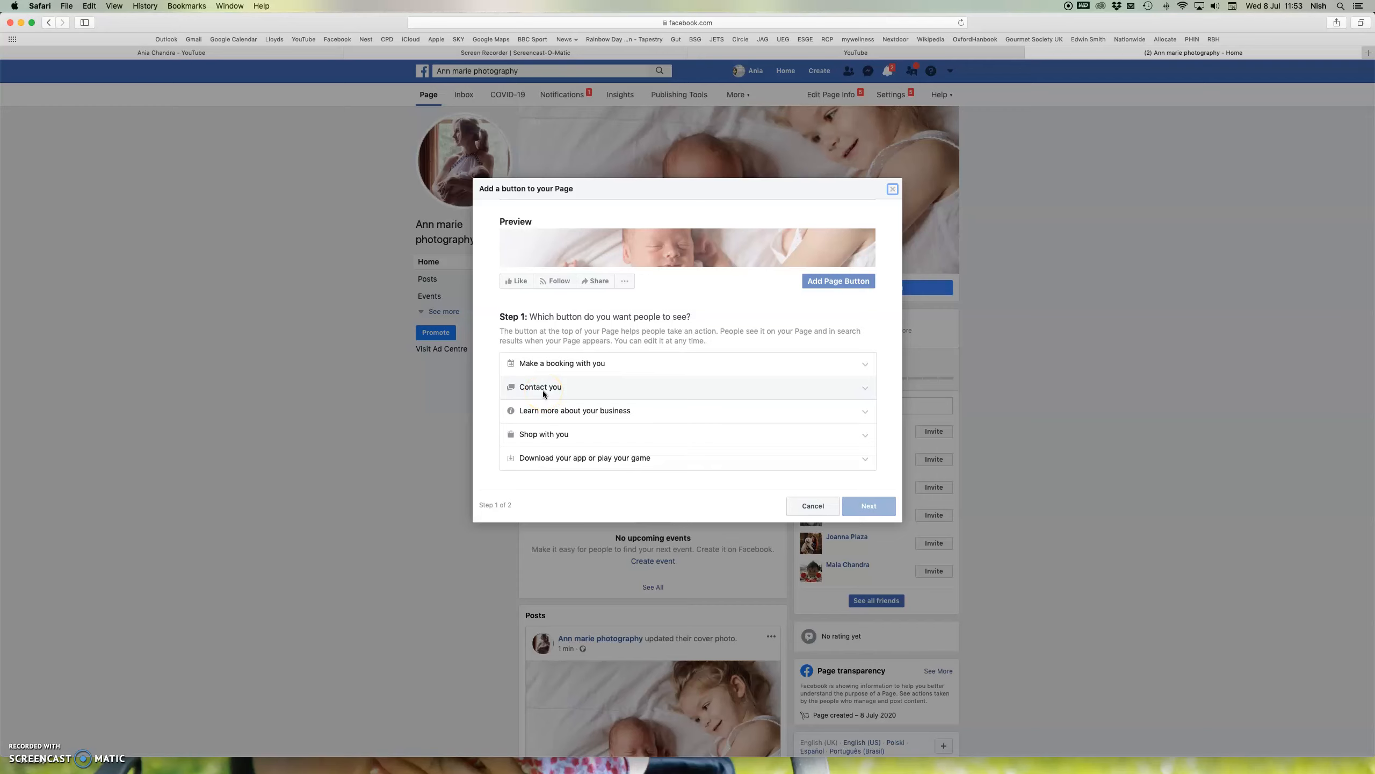
click(543, 390)
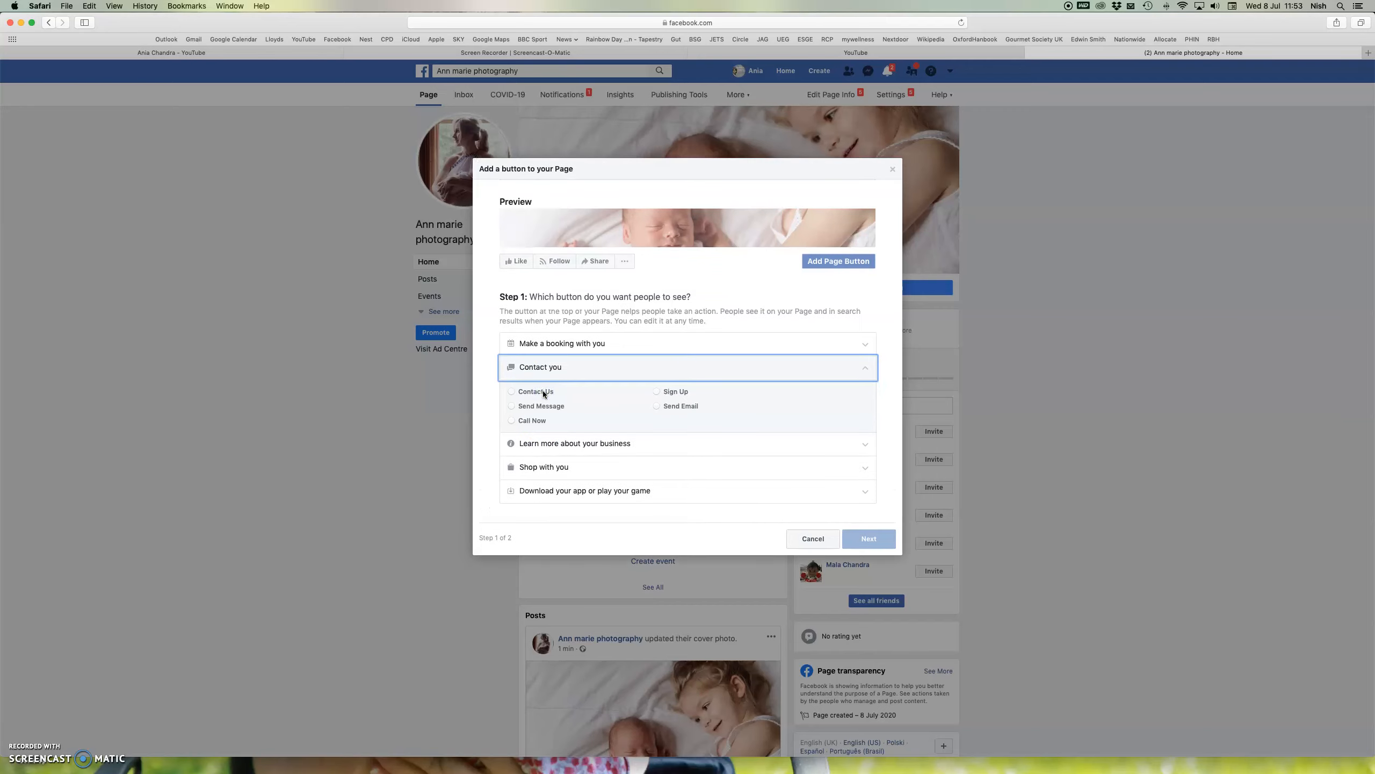
click(511, 406)
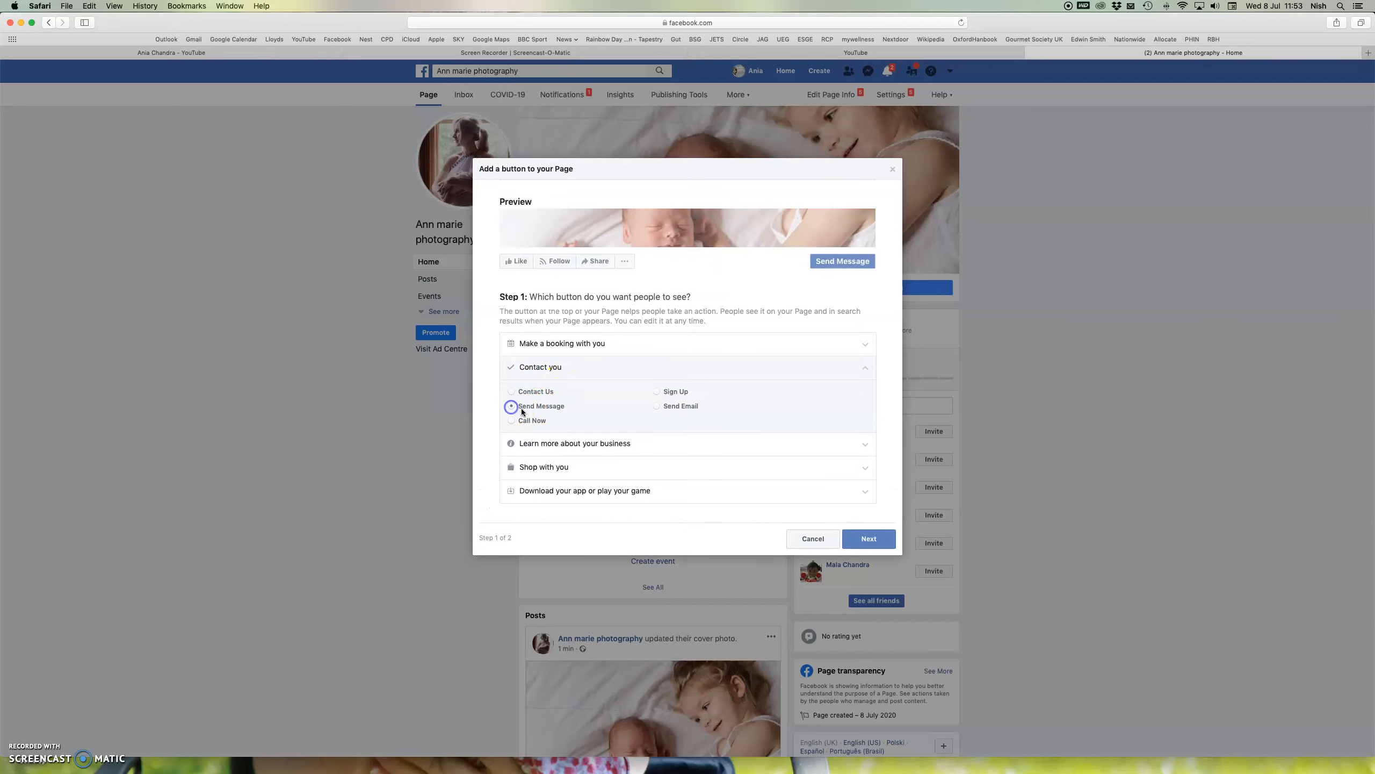
click(869, 539)
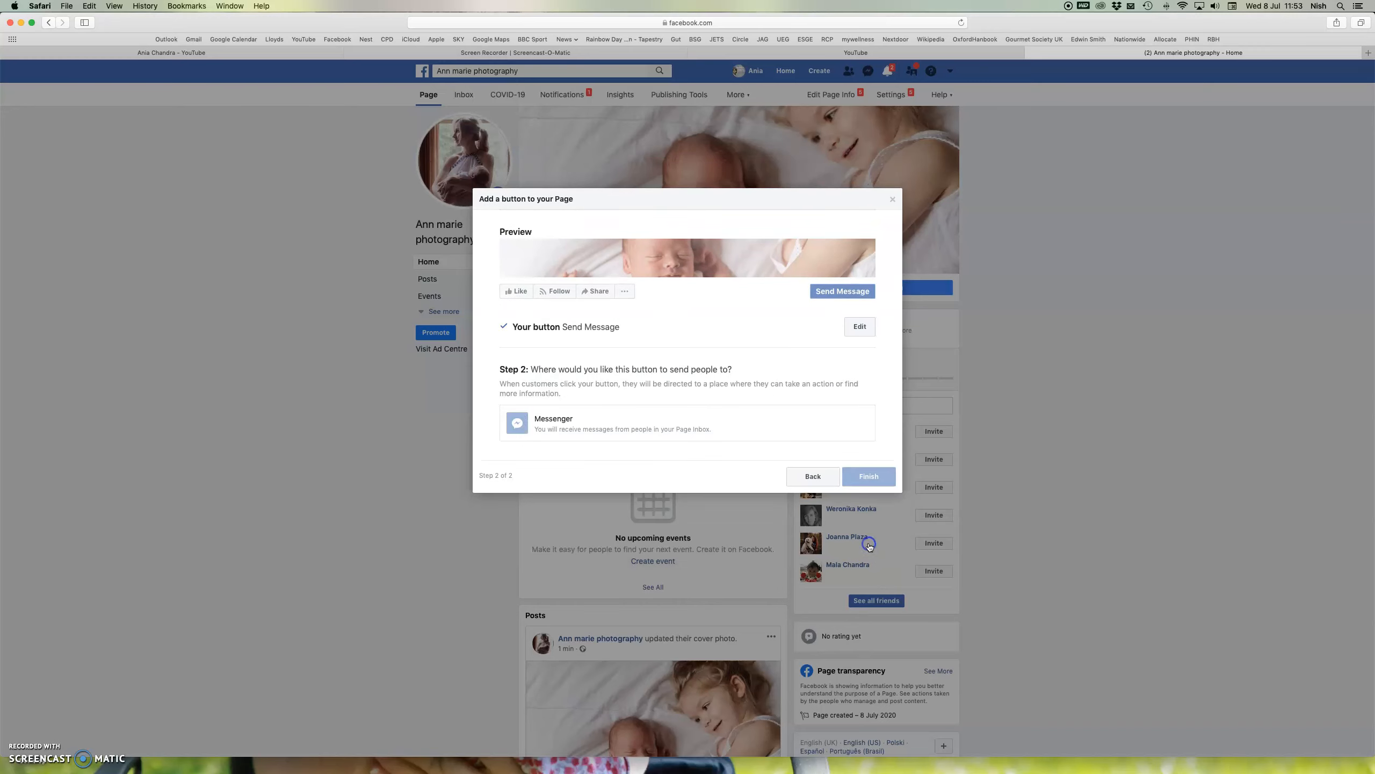
click(517, 421)
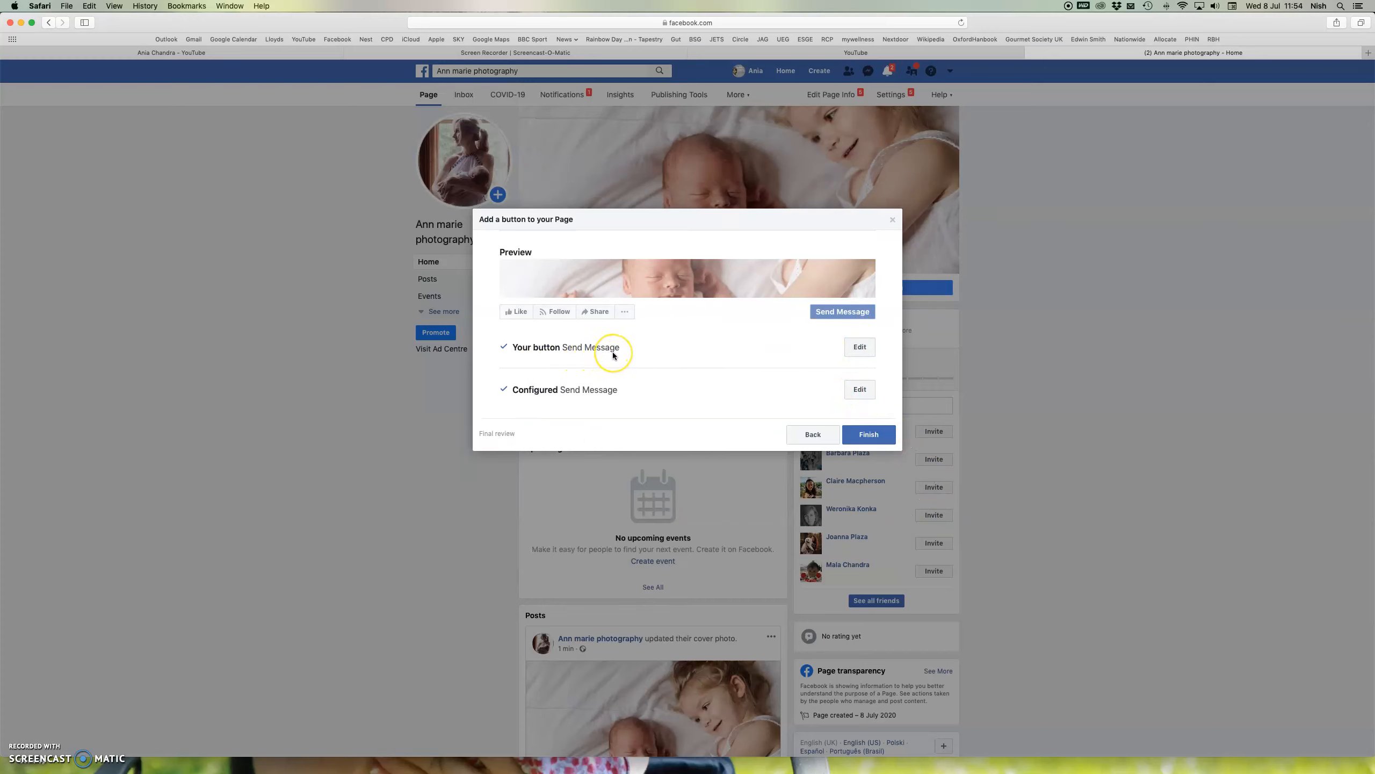
click(868, 438)
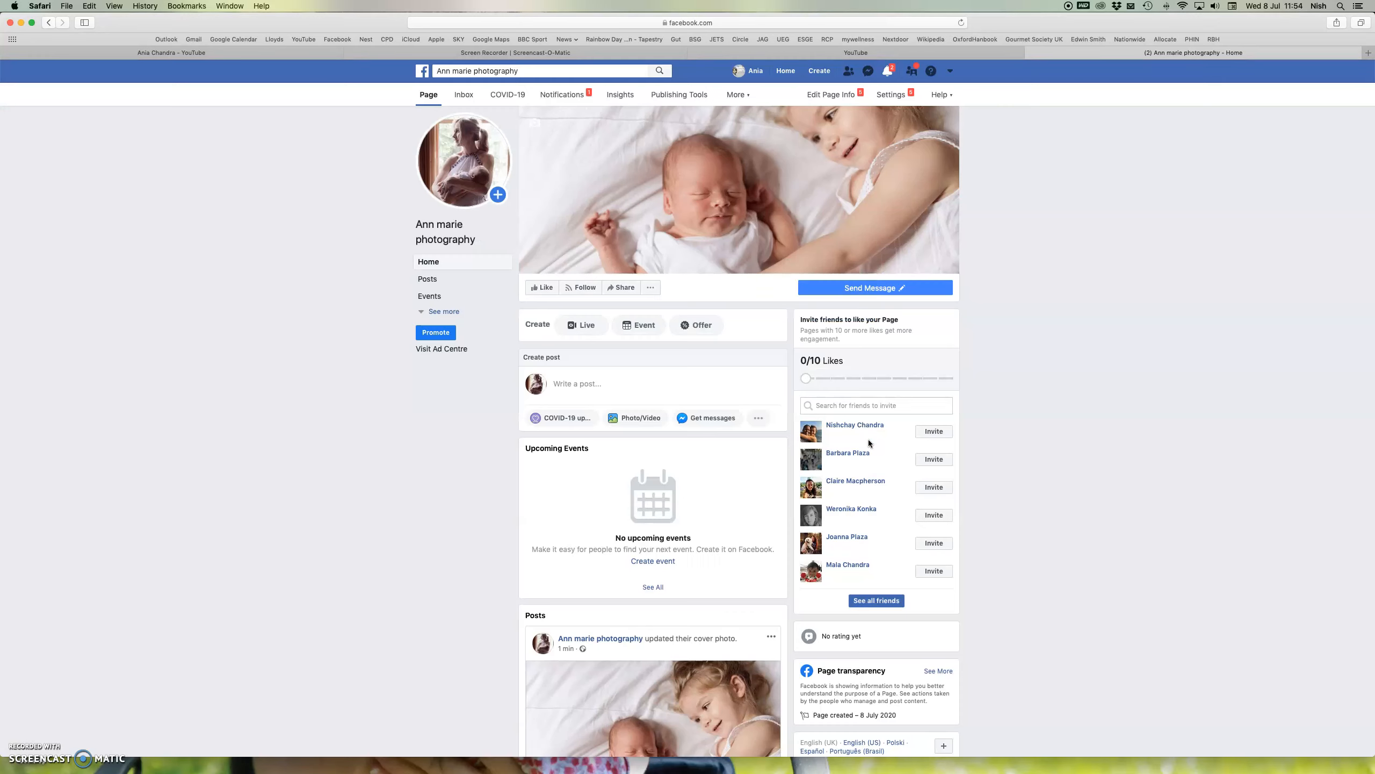
click(862, 288)
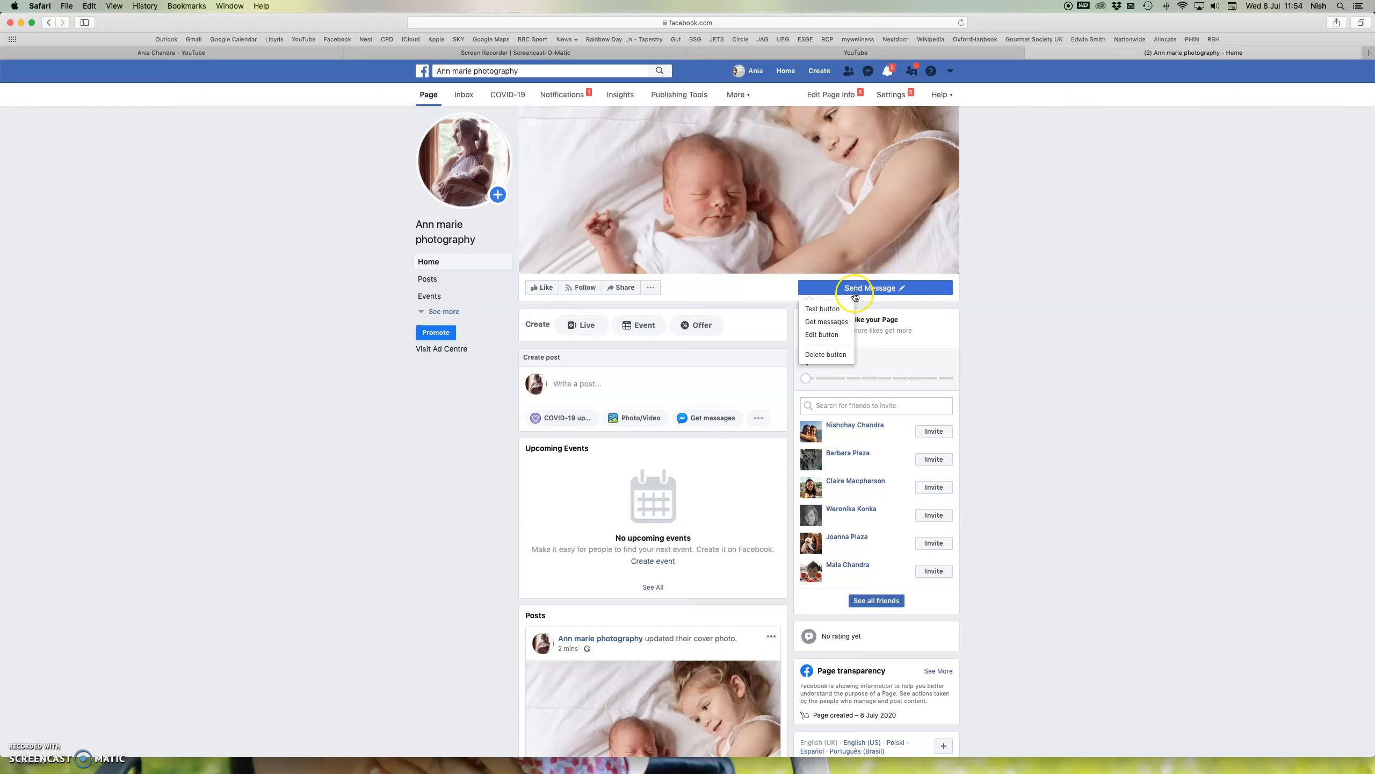
click(881, 286)
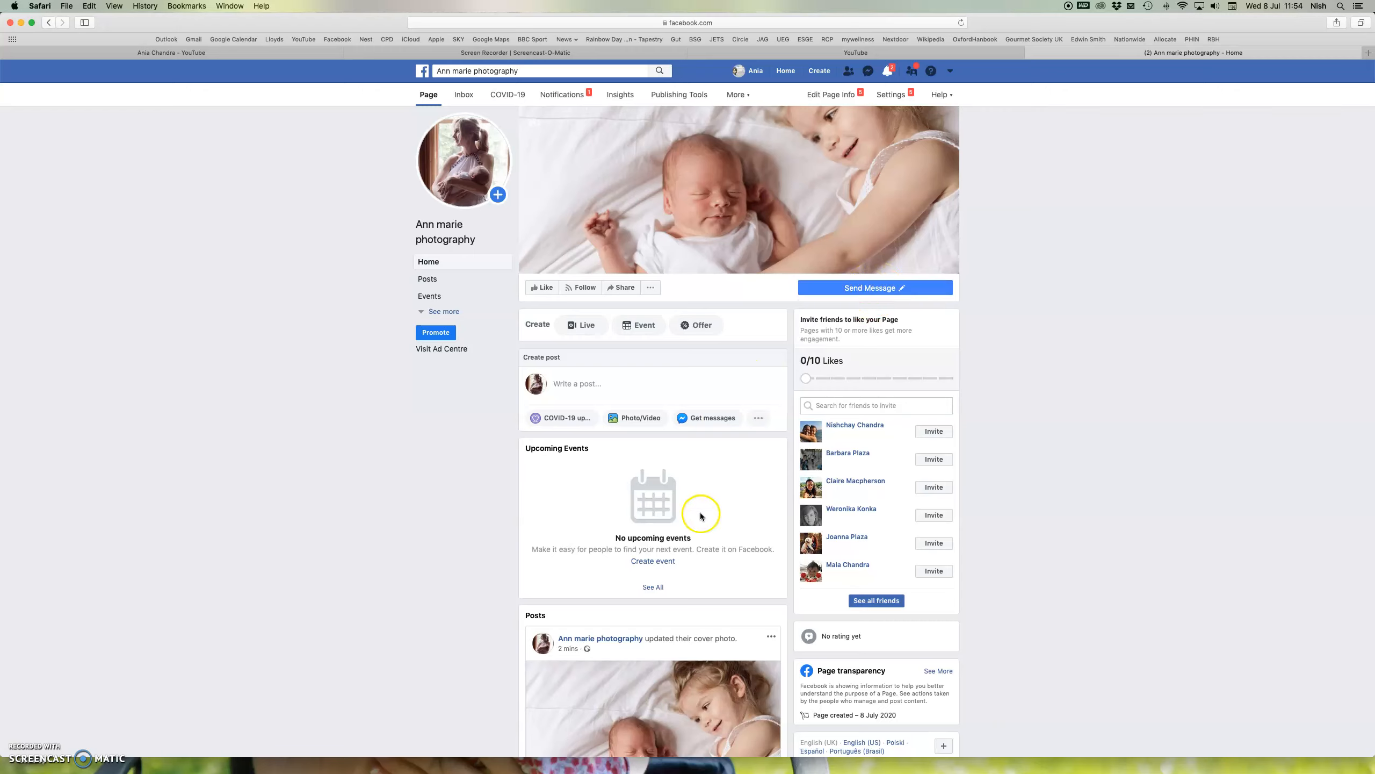
Step: Start a new photo post on the page and attach NewbonFinn'19-159.jpg from the Colour folder
click(636, 418)
click(679, 440)
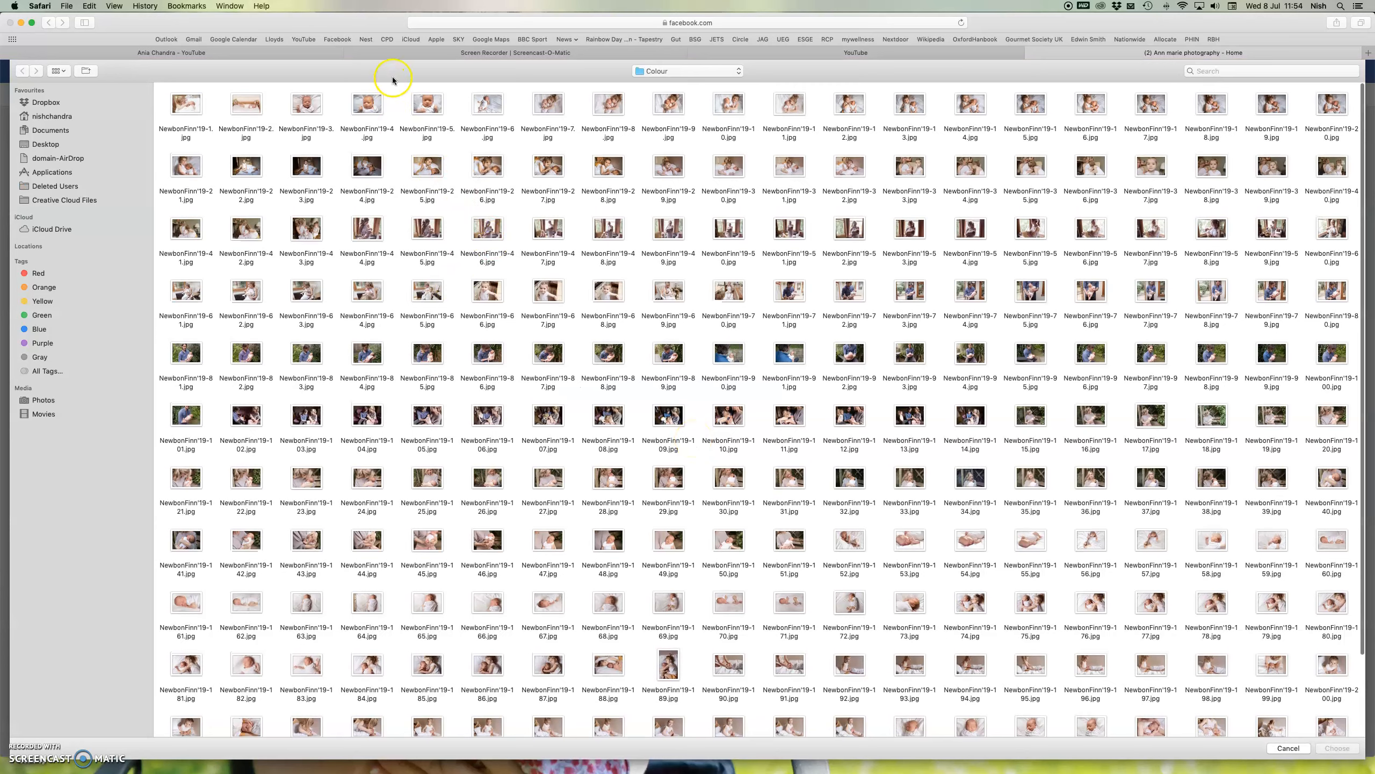
click(427, 105)
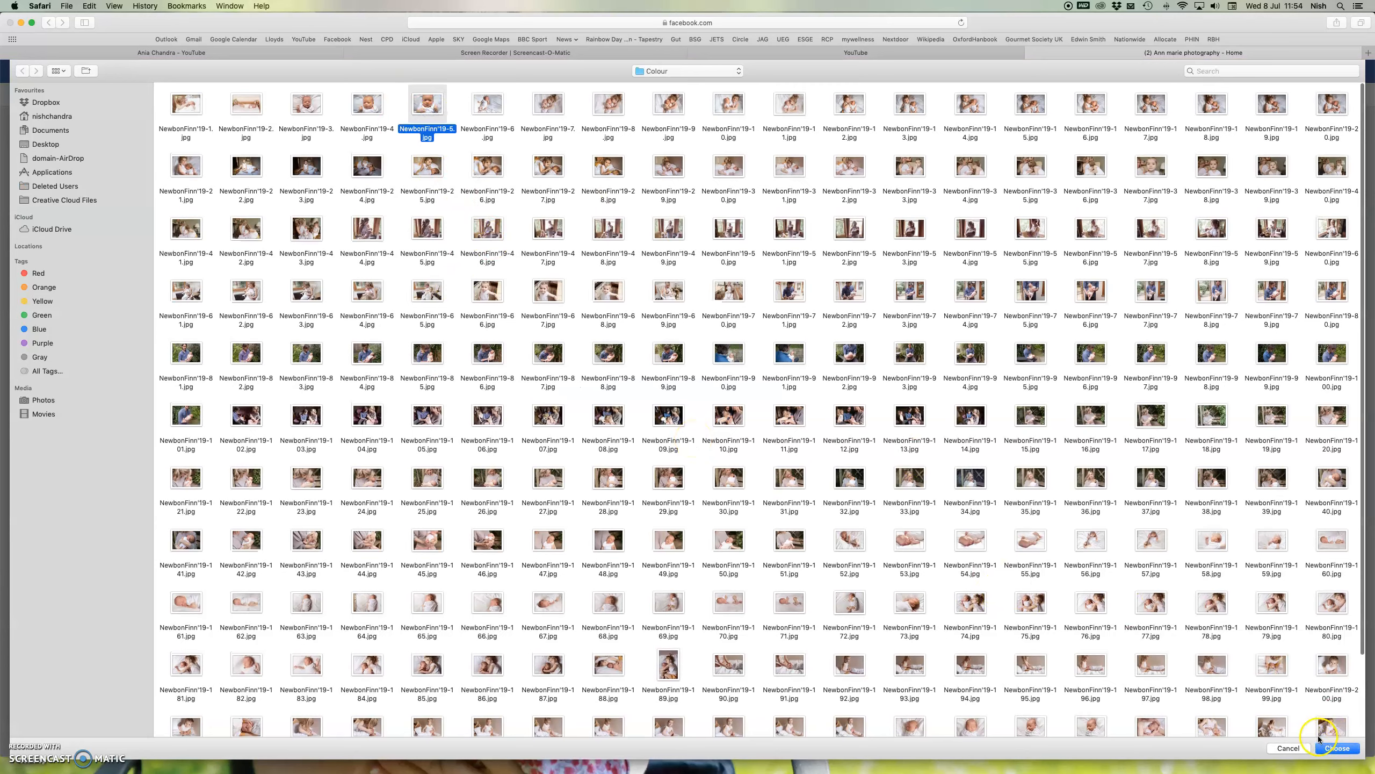
click(1278, 544)
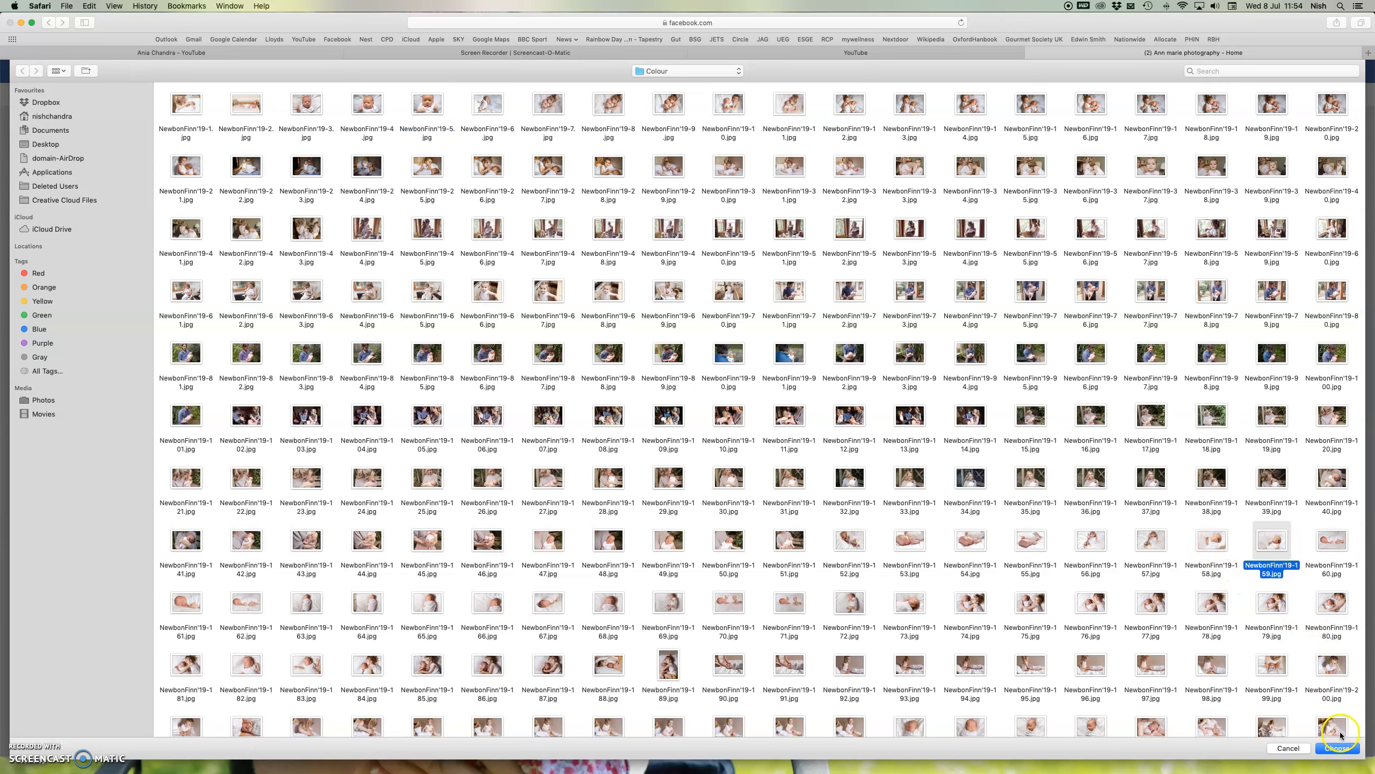
click(1327, 749)
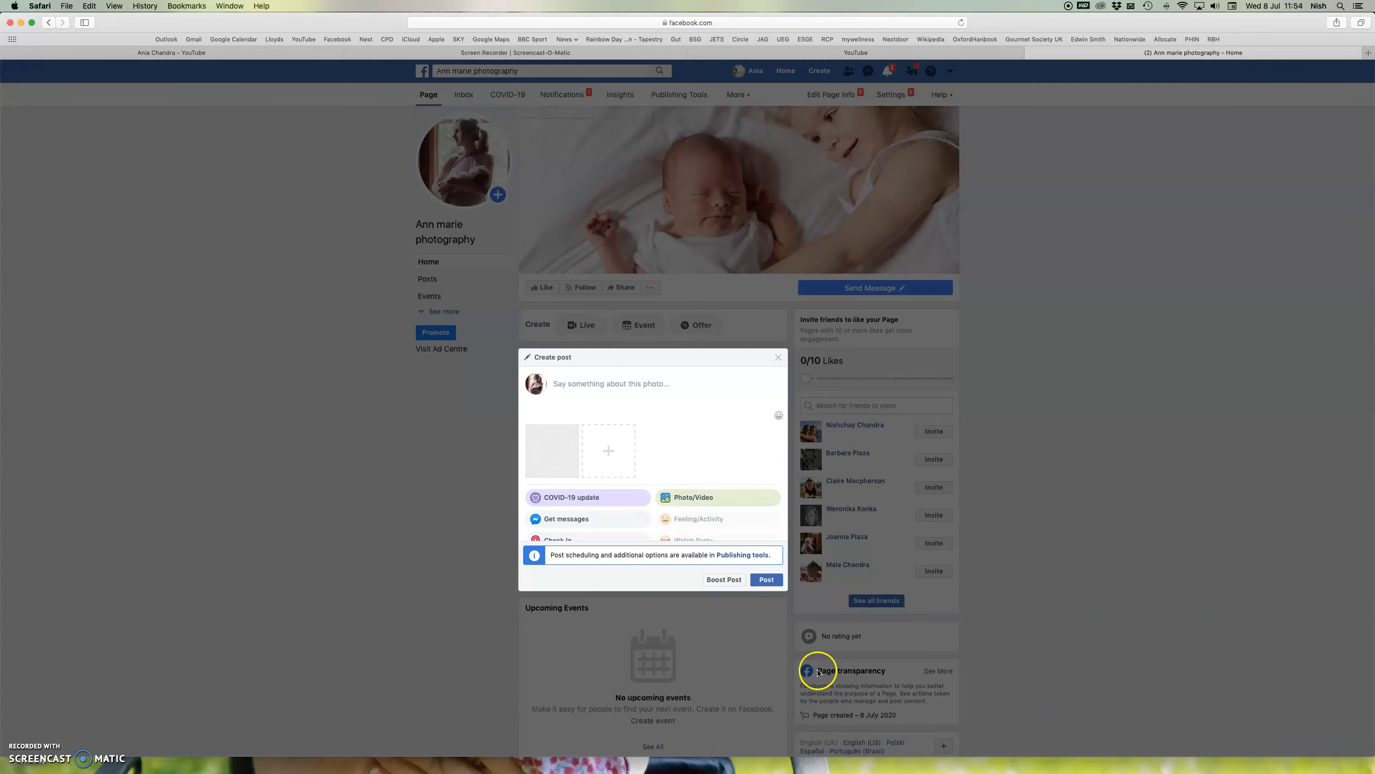
Step: Caption the photo post "copy... newborn baby......" and publish it
click(568, 385)
text(copy)
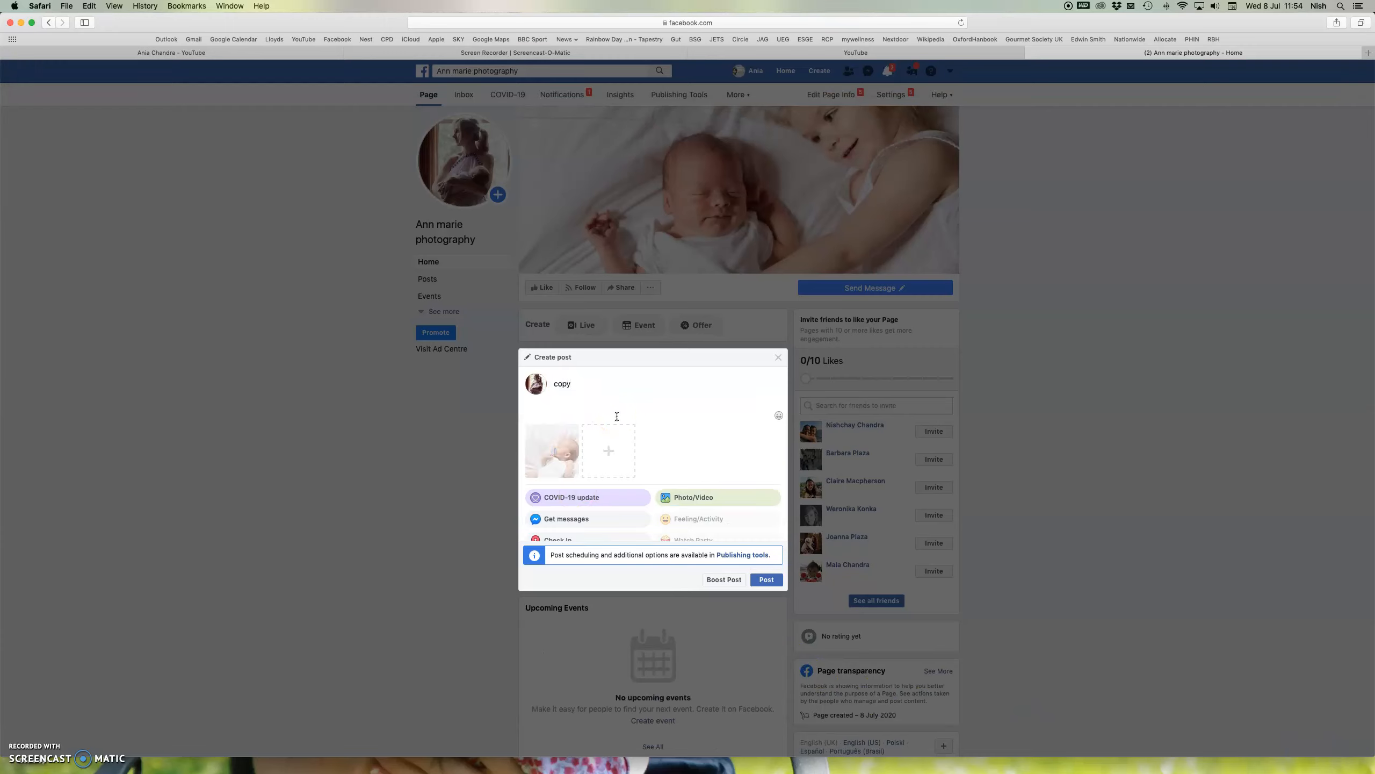
text(... newborn baby......)
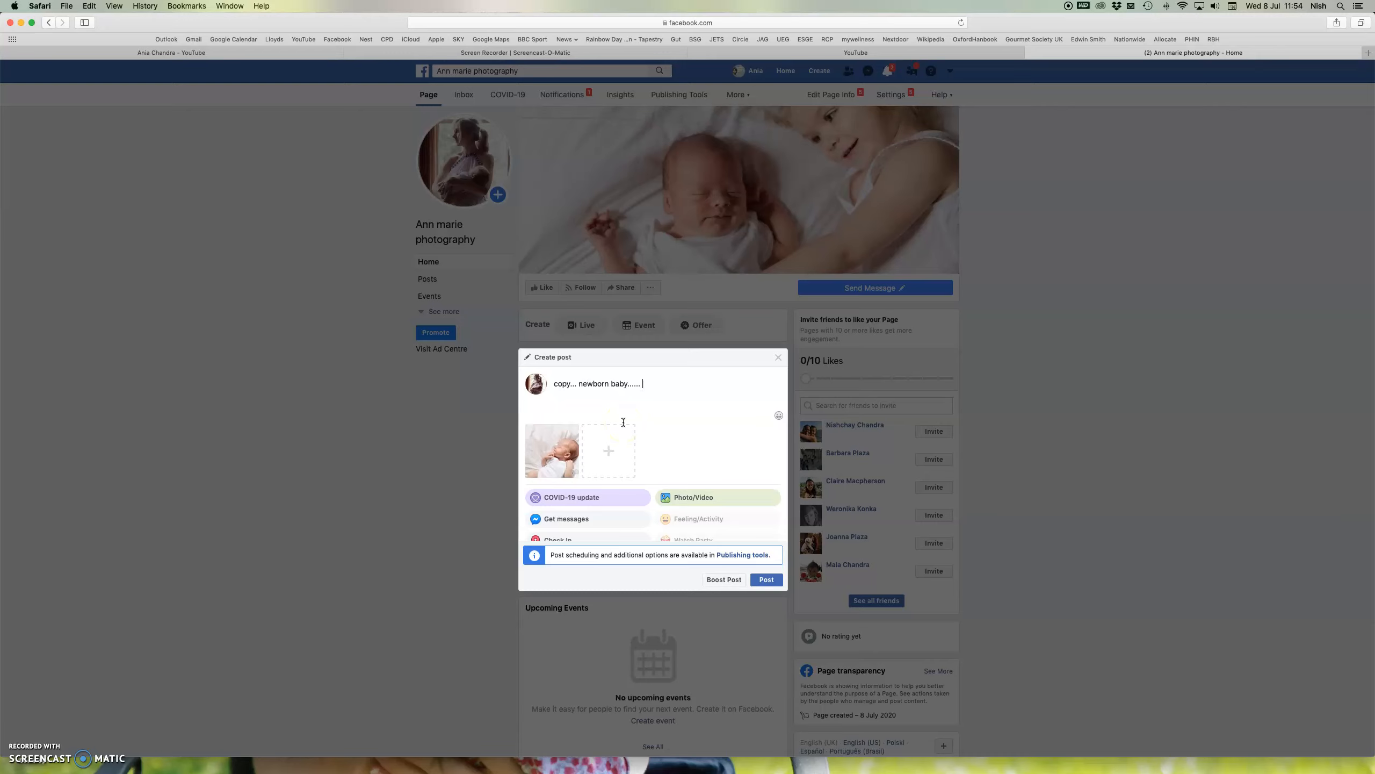
click(772, 581)
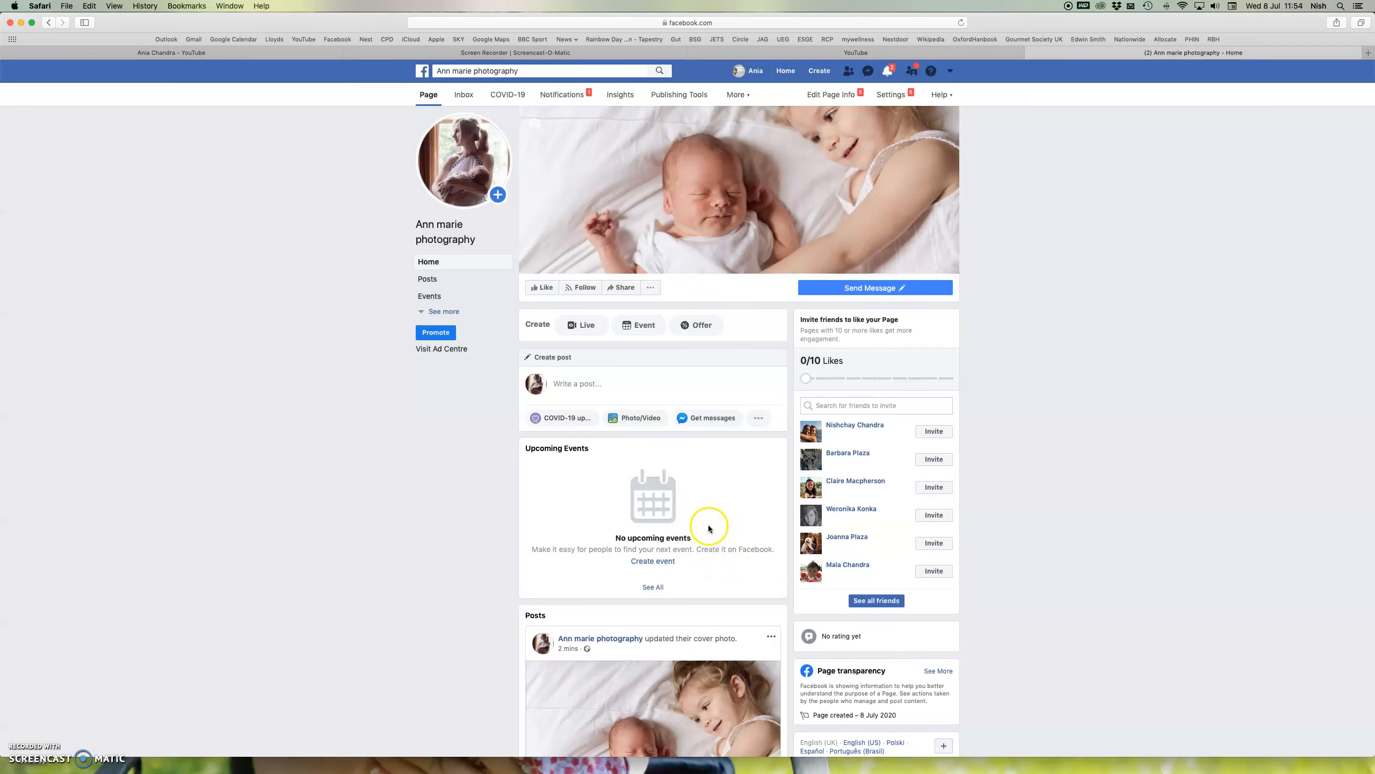
Step: Look through the page's feed for the new photo post and review the post creation options
scroll(690, 584, down, 5)
scroll(690, 588, down, 7)
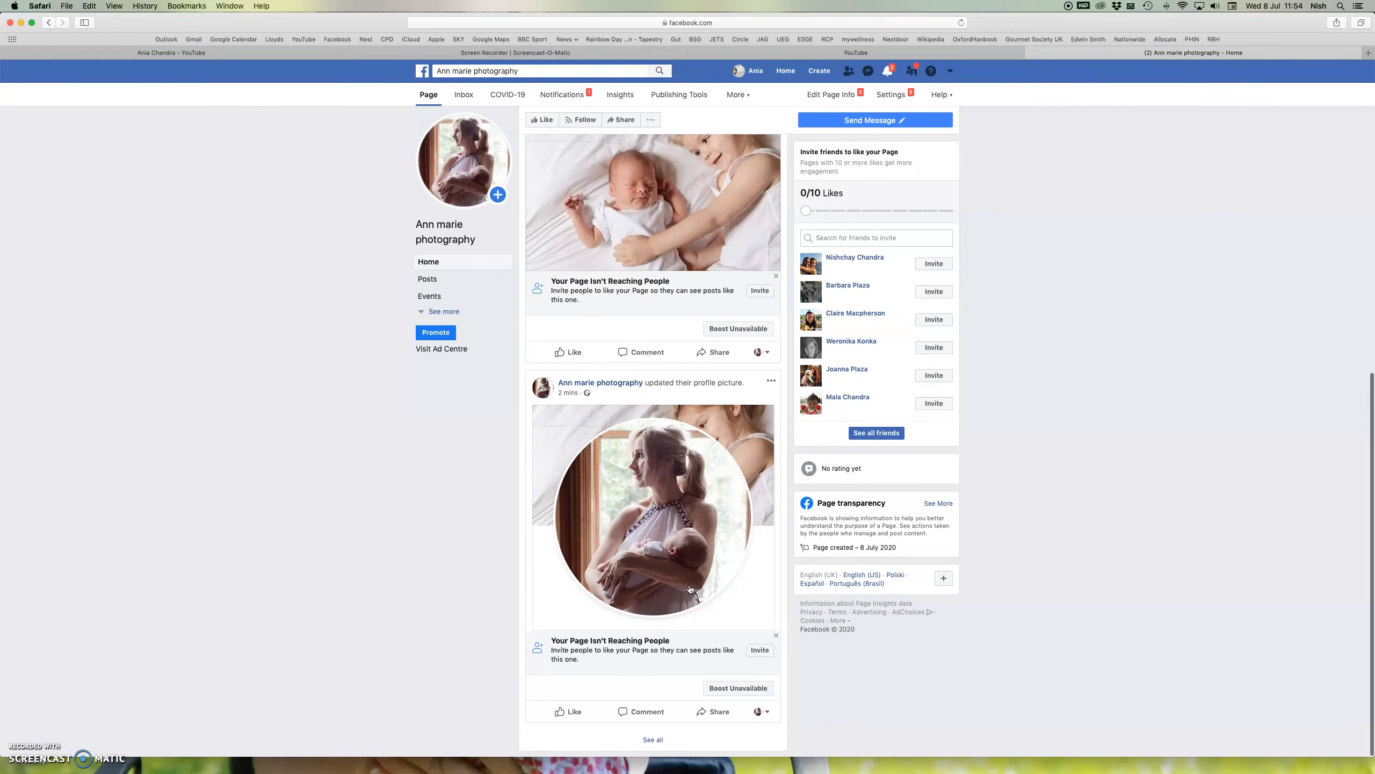
scroll(690, 589, up, 5)
scroll(690, 589, up, 5)
scroll(690, 589, down, 10)
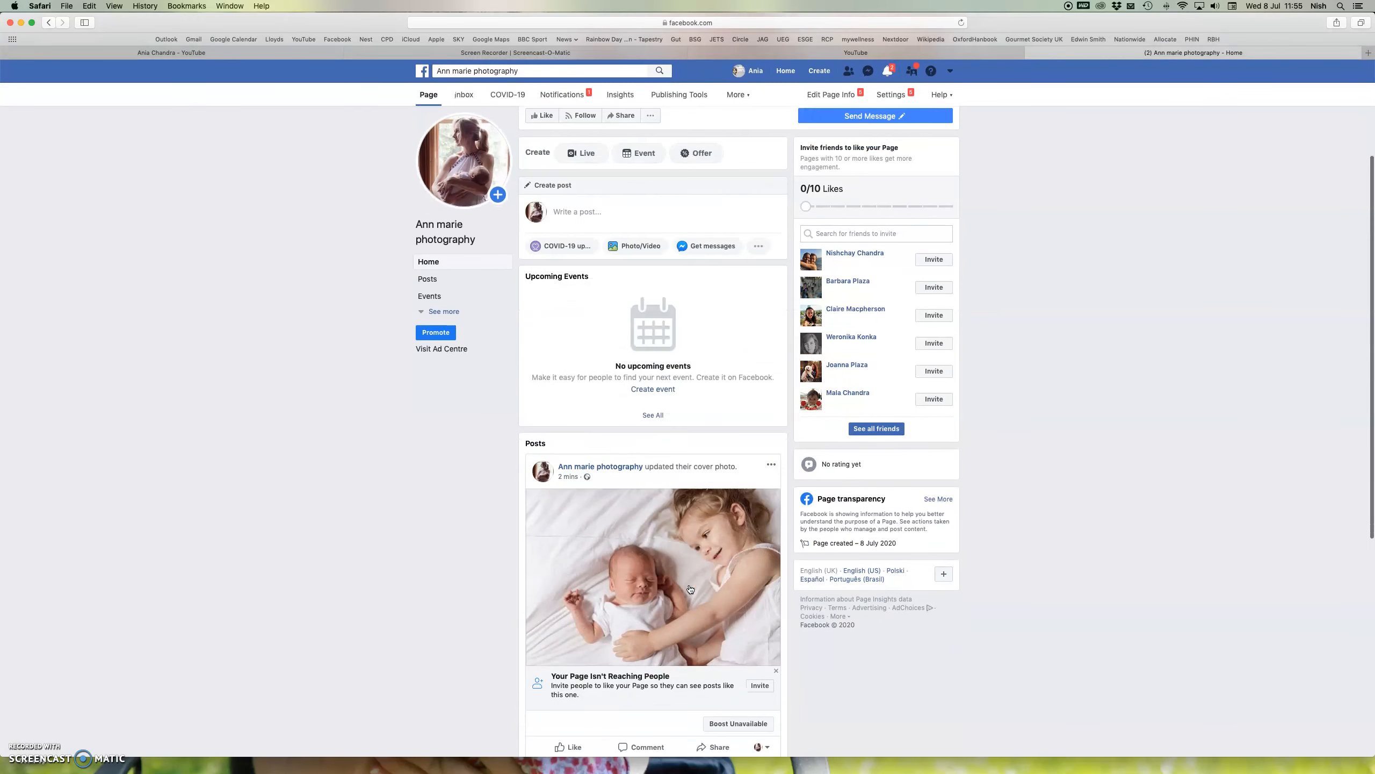
scroll(690, 589, up, 10)
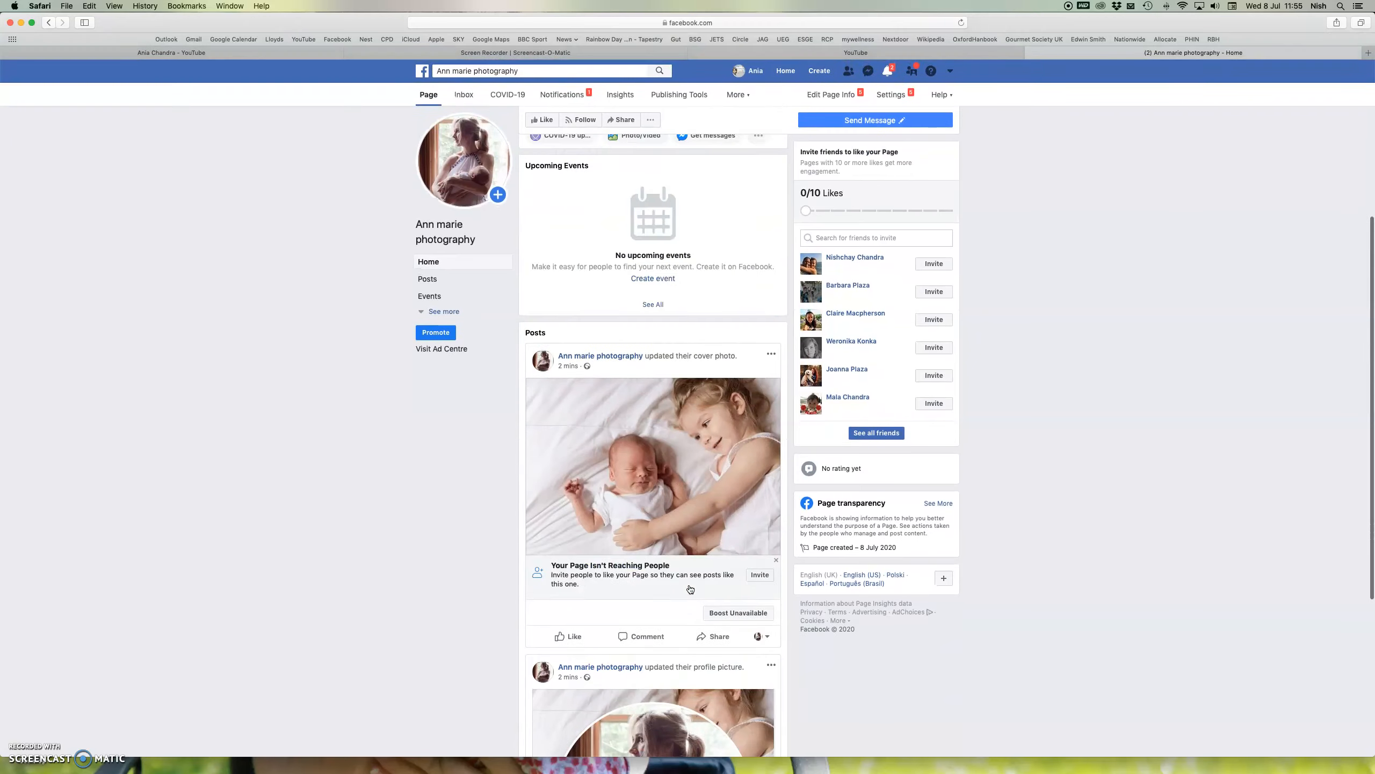
scroll(690, 589, down, 10)
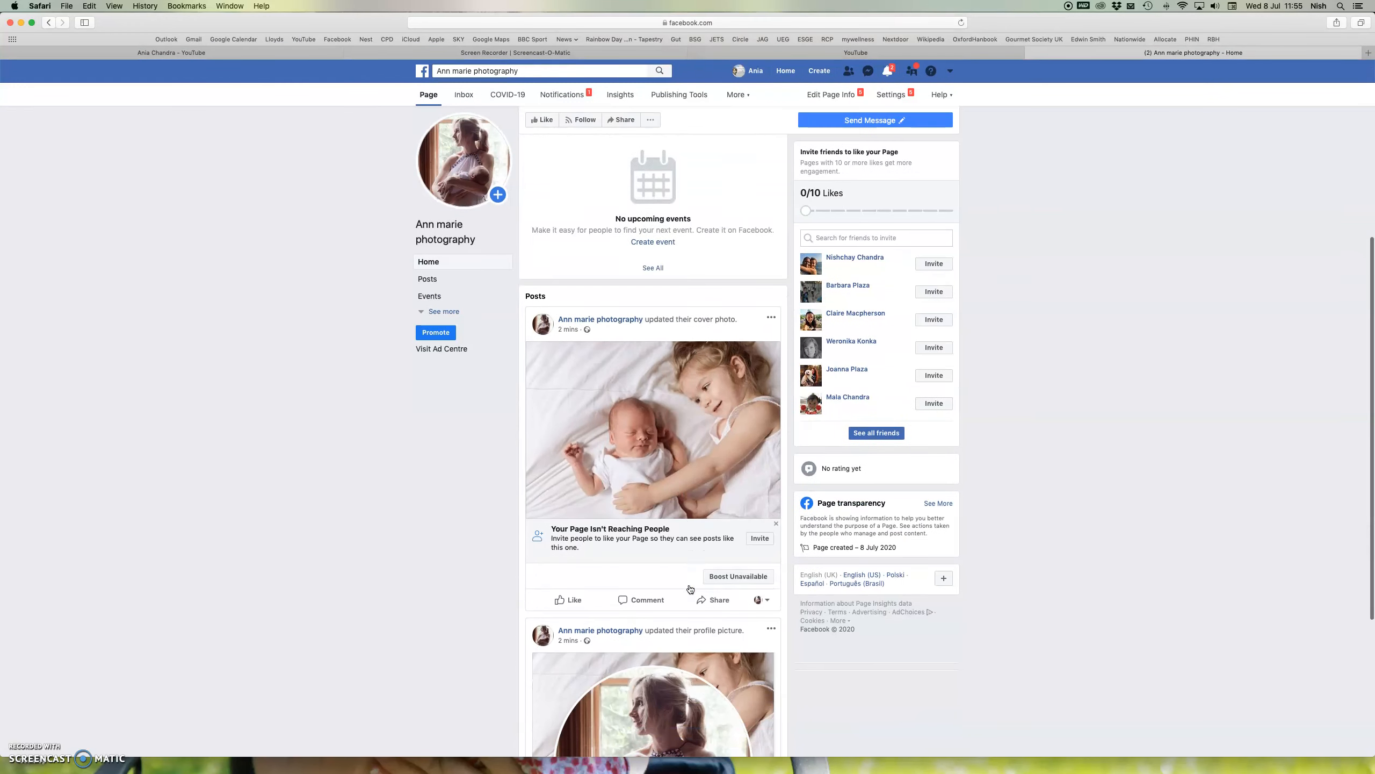
scroll(689, 588, up, 10)
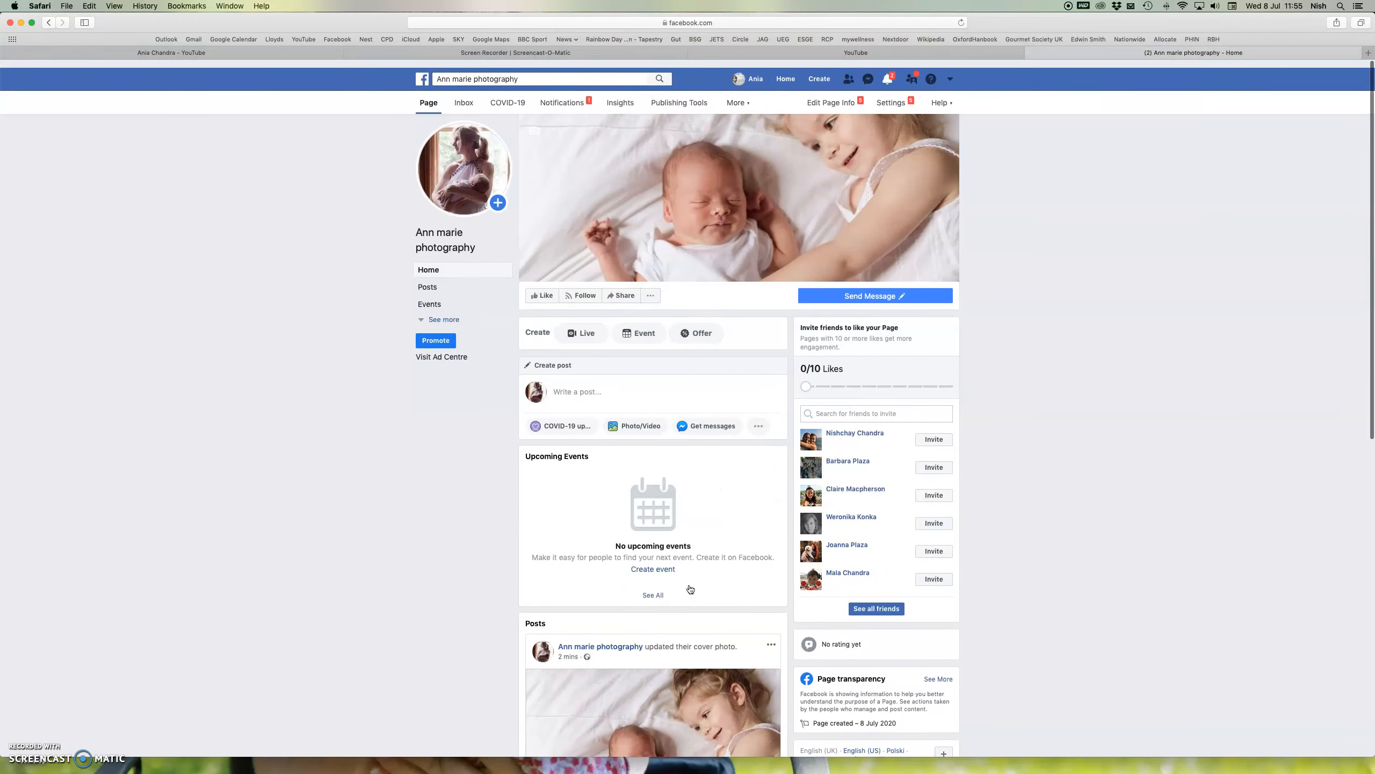
click(547, 378)
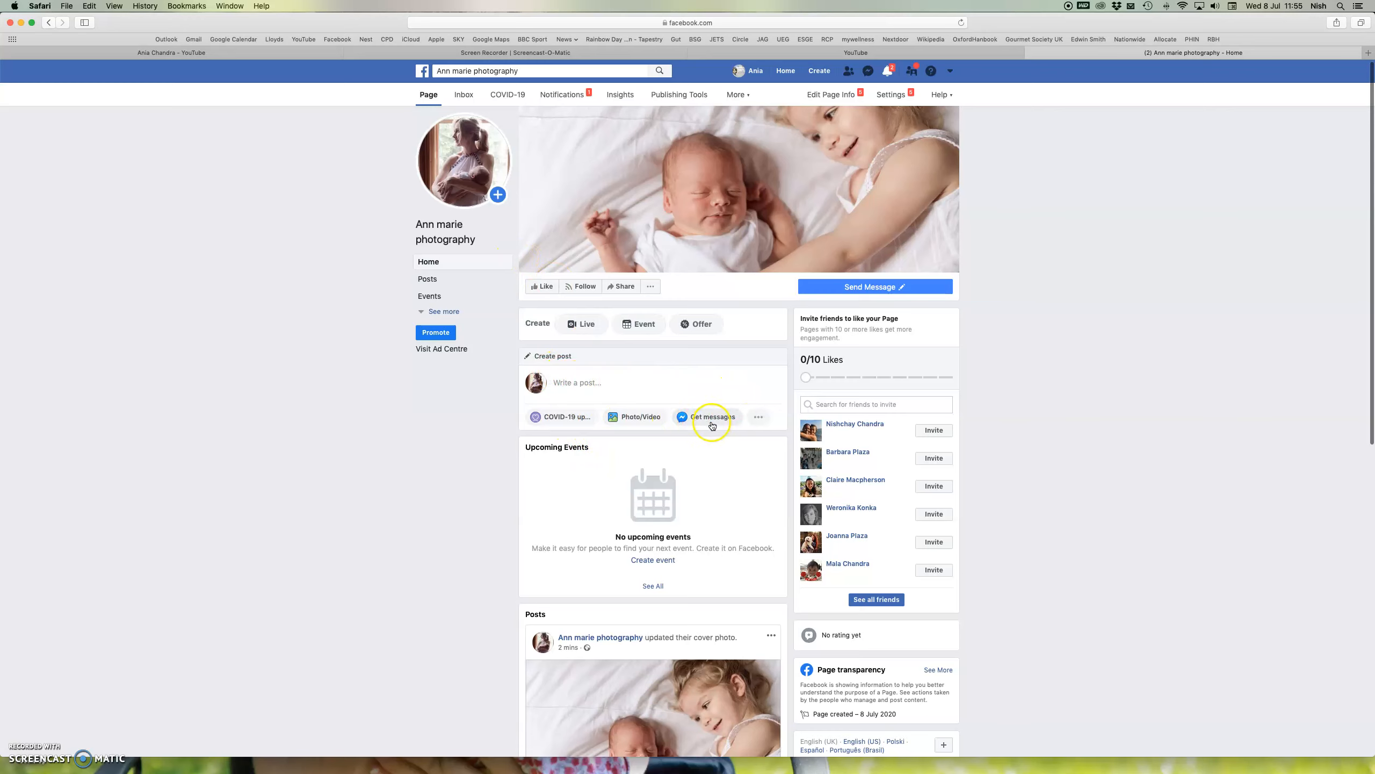
Step: View the page's live video setup options and dismiss the notice about the new Live tab
click(584, 327)
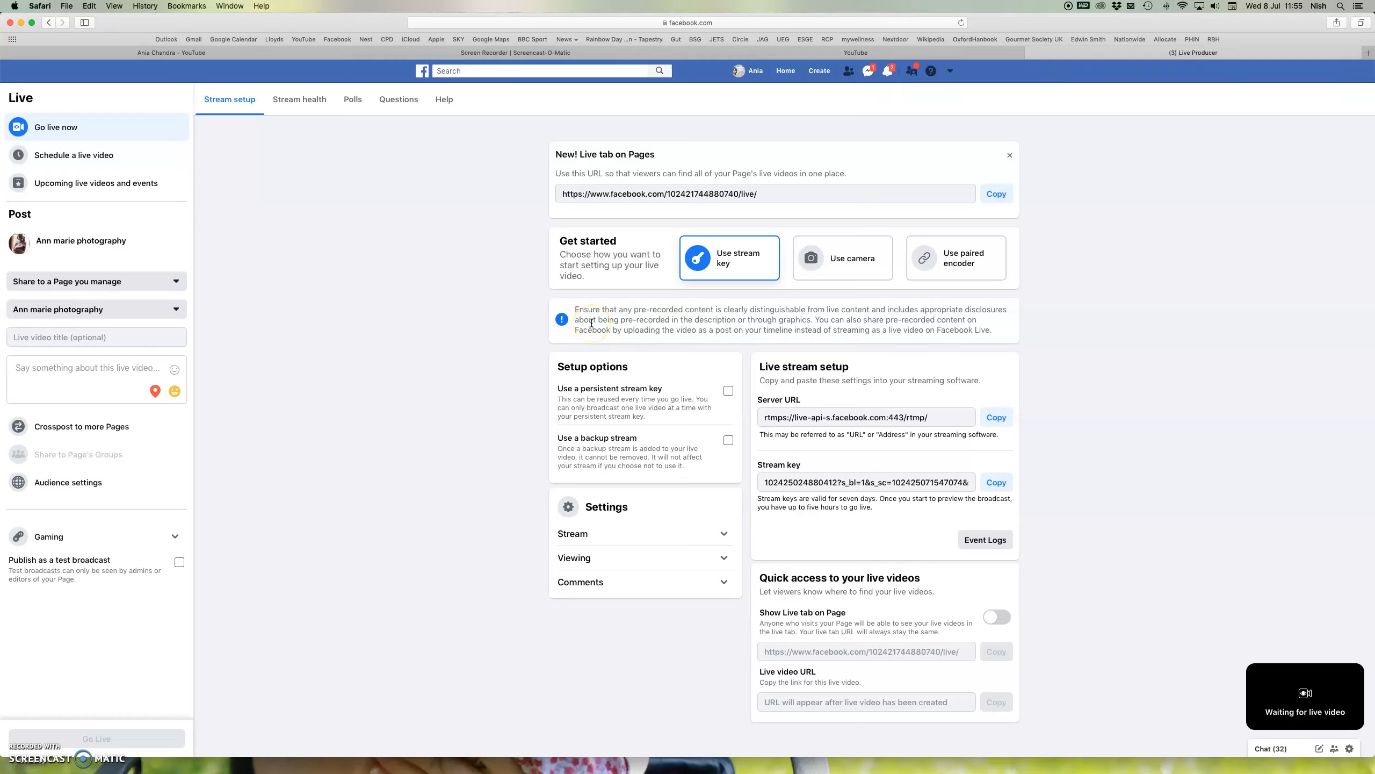
click(86, 129)
click(62, 241)
click(1010, 155)
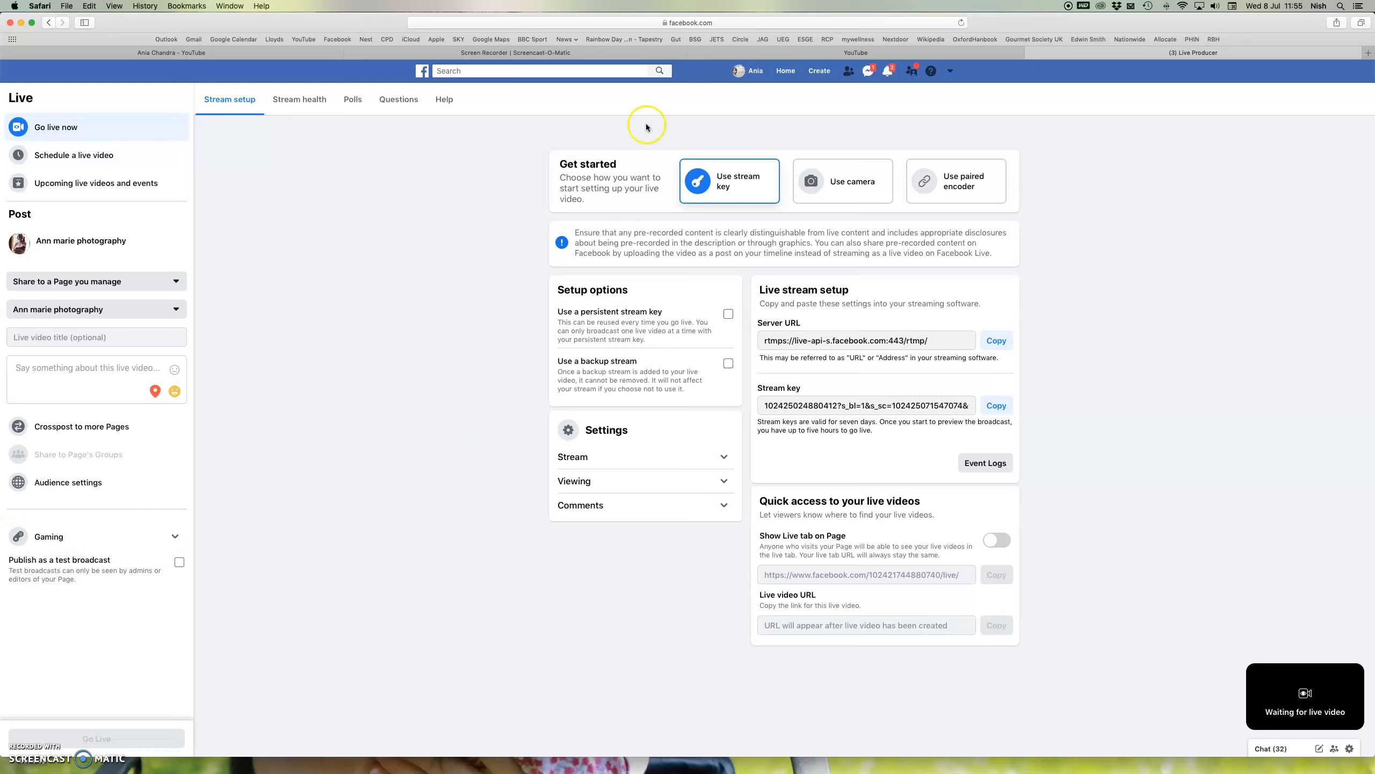
Step: Return to the news feed, search for "ann marie photography" and open the business page, dismissing its setup tip
click(786, 71)
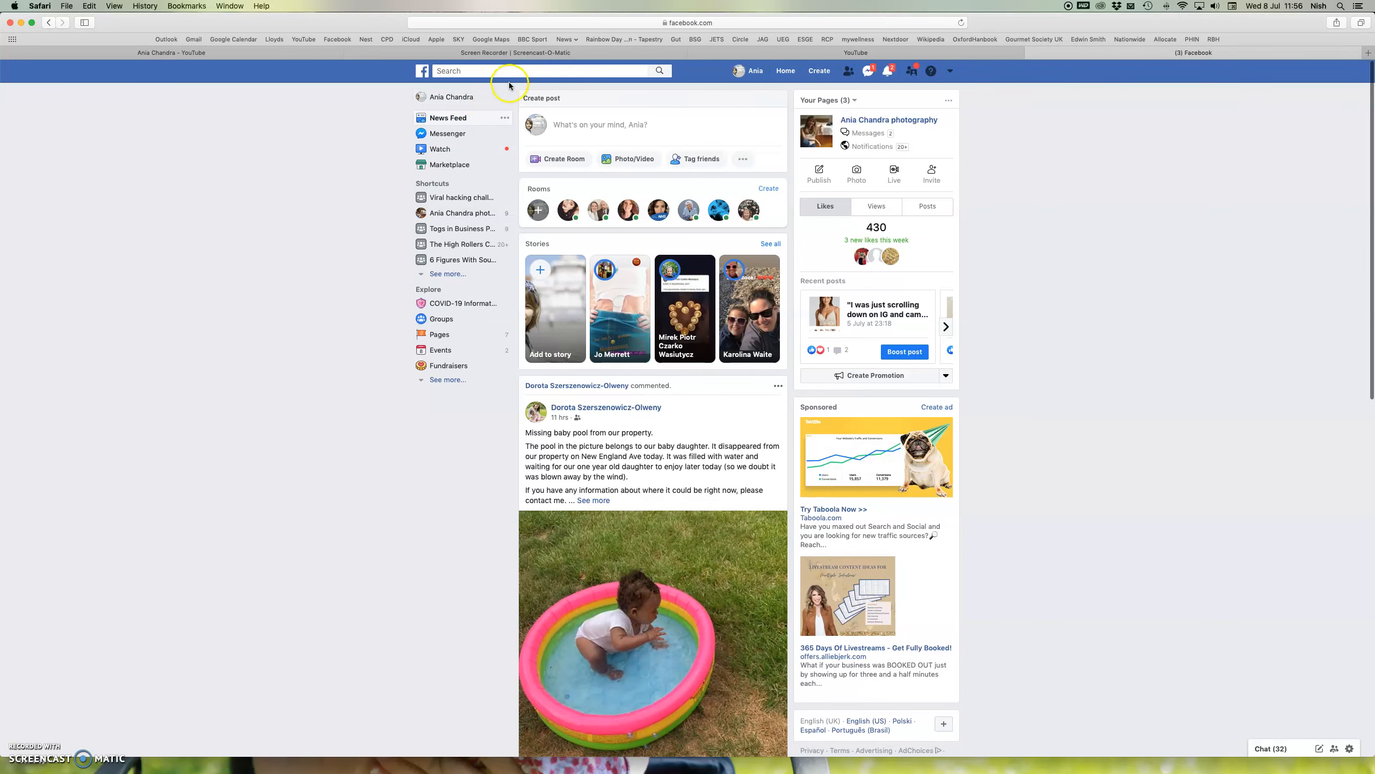
click(475, 71)
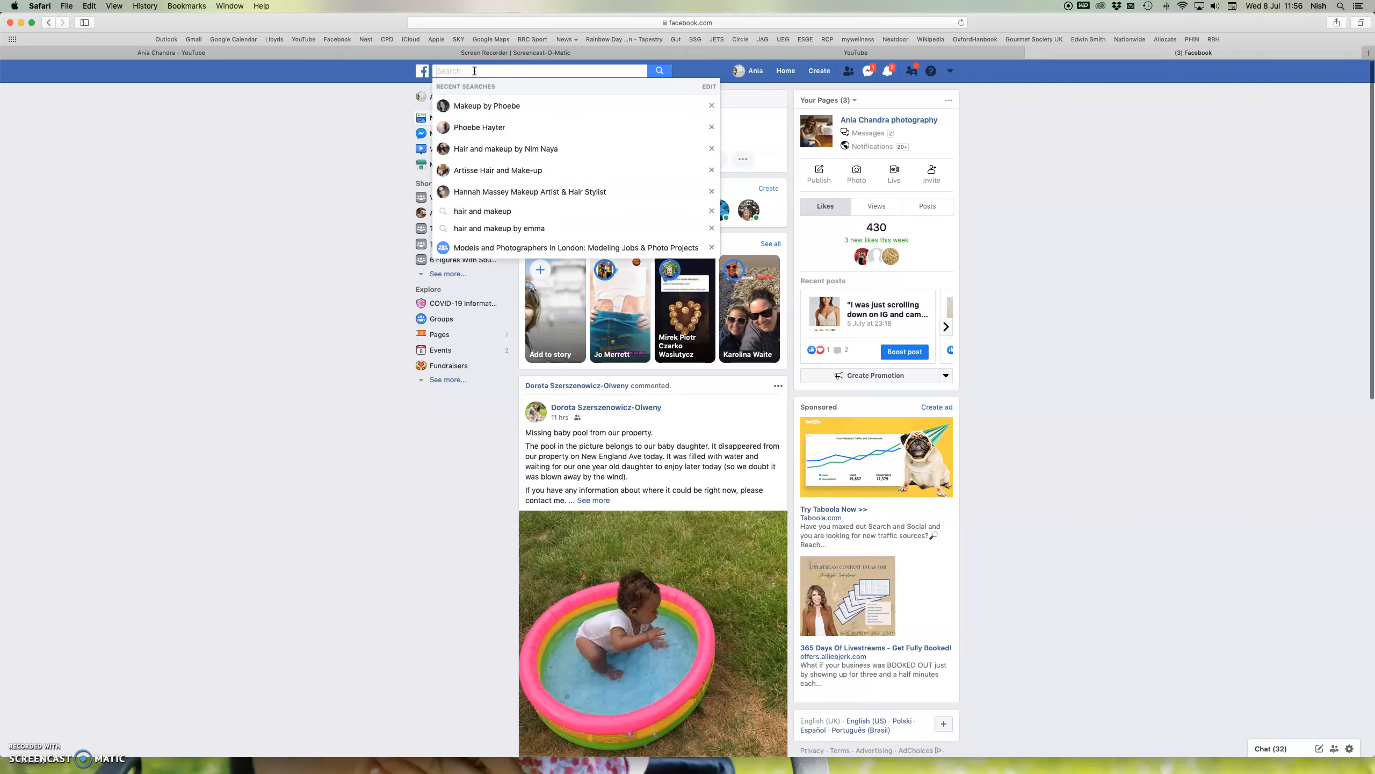
text(ann ,)
text(a)
key(BackSpace)
key(BackSpace)
text(mari)
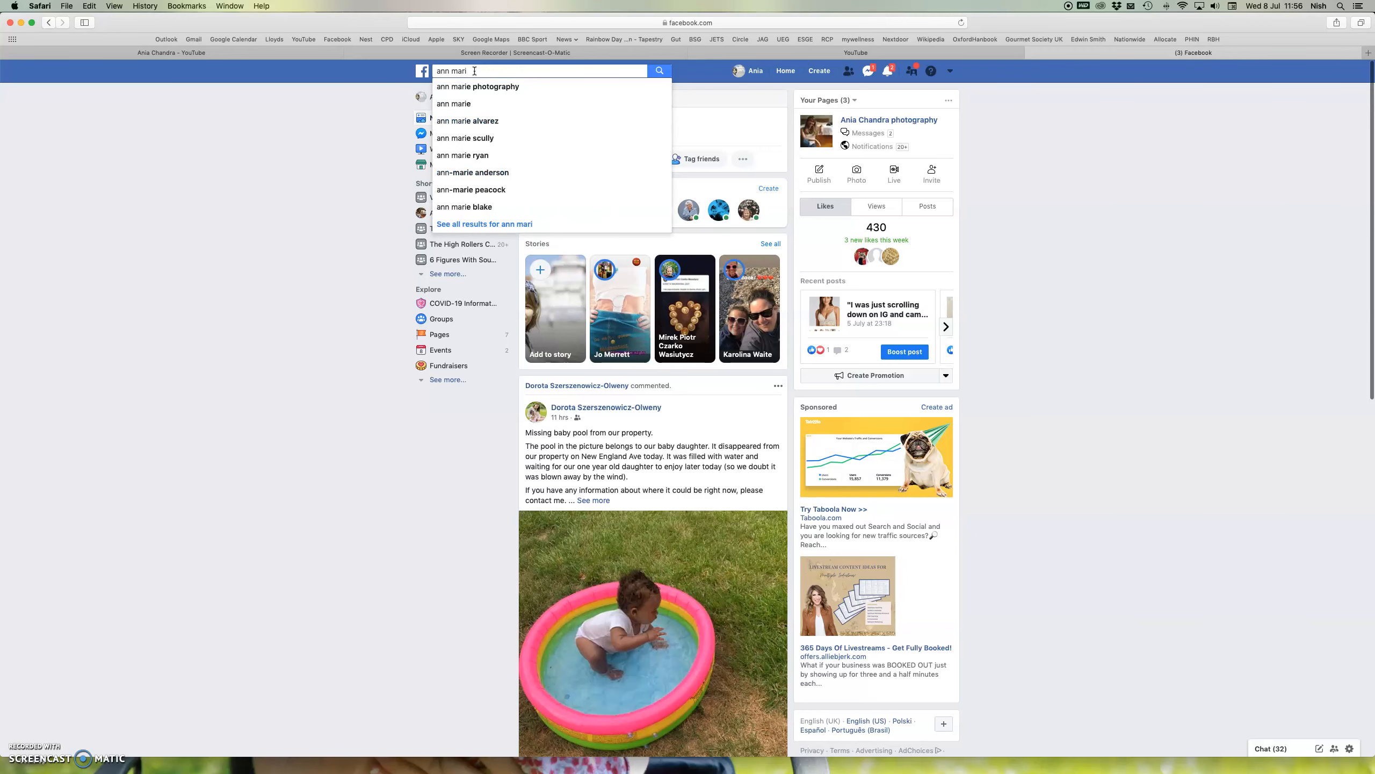
click(476, 87)
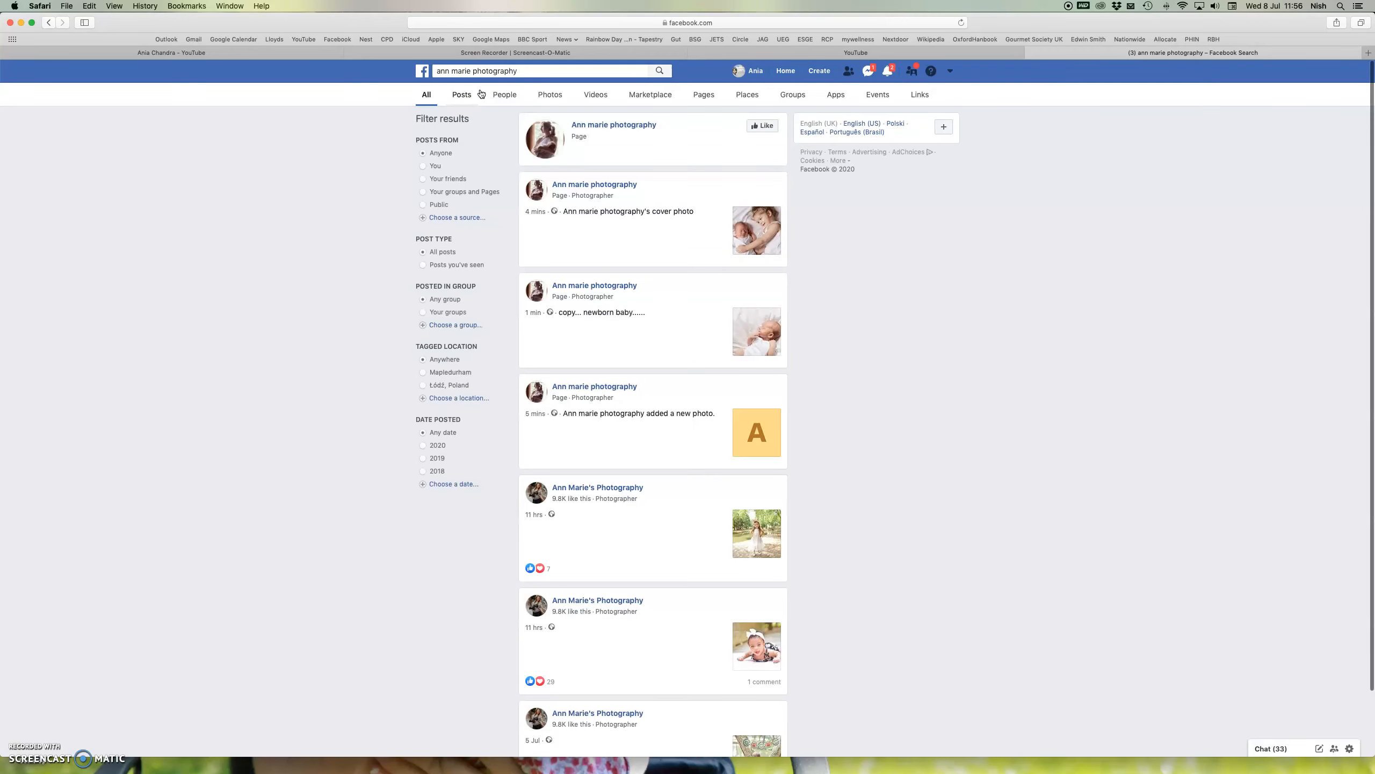
click(628, 130)
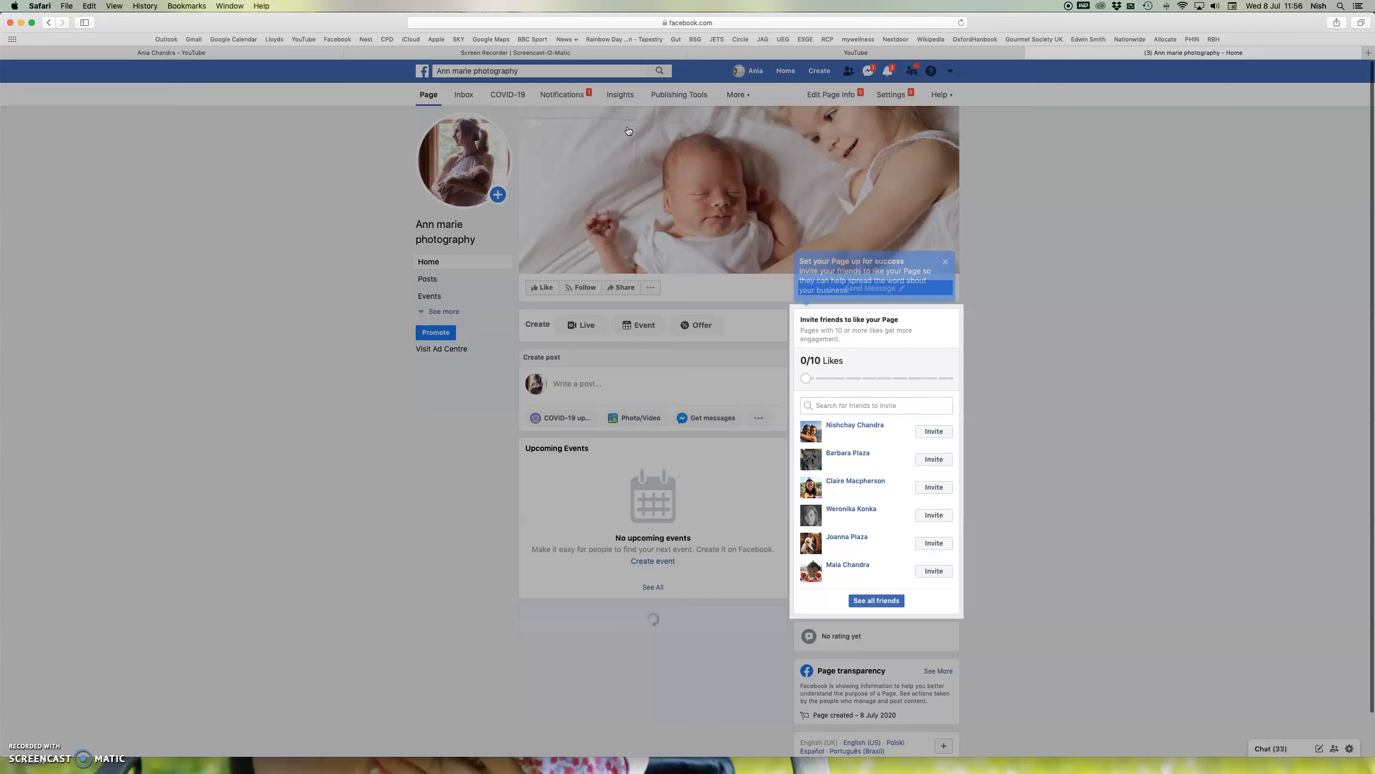
click(946, 263)
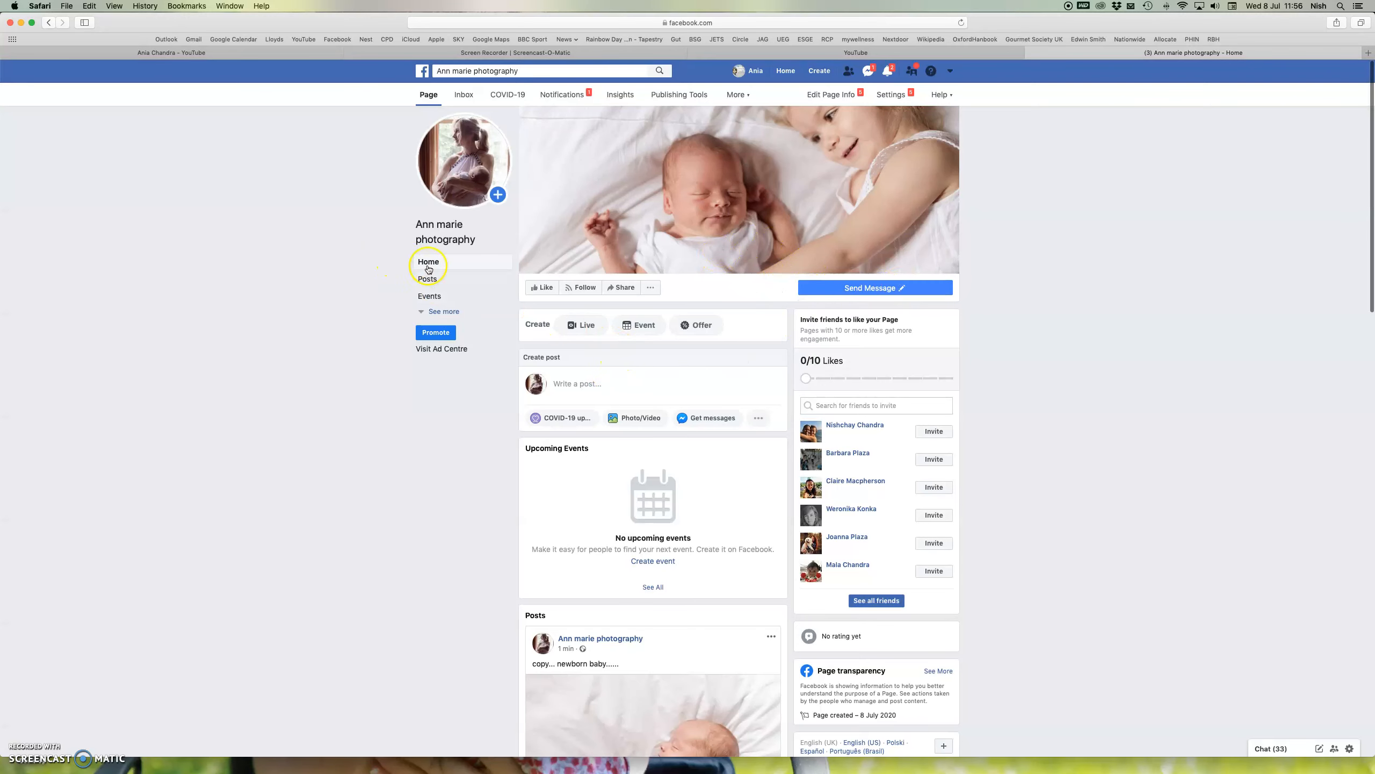
Step: Expand the page's full list of sections and look through the published posts on its Home section
click(437, 311)
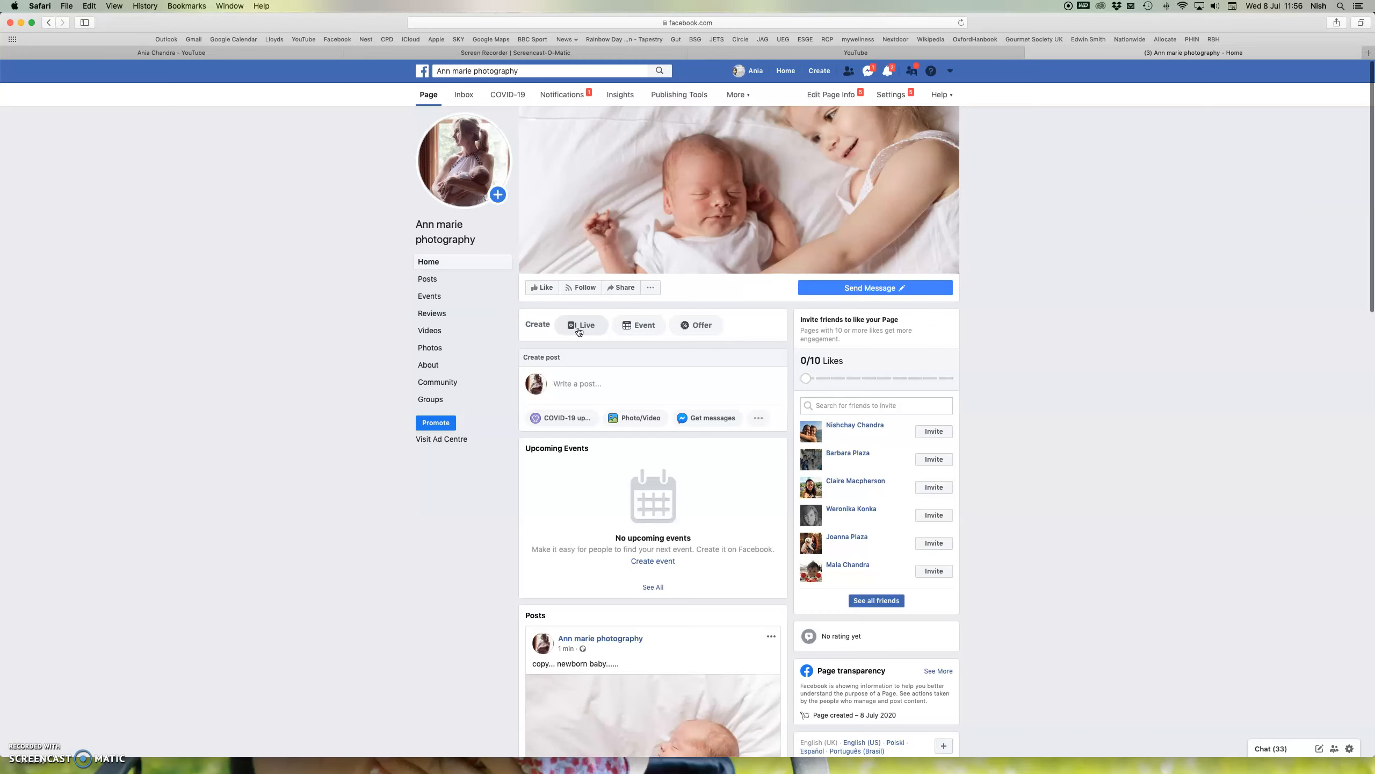
scroll(682, 401, down, 5)
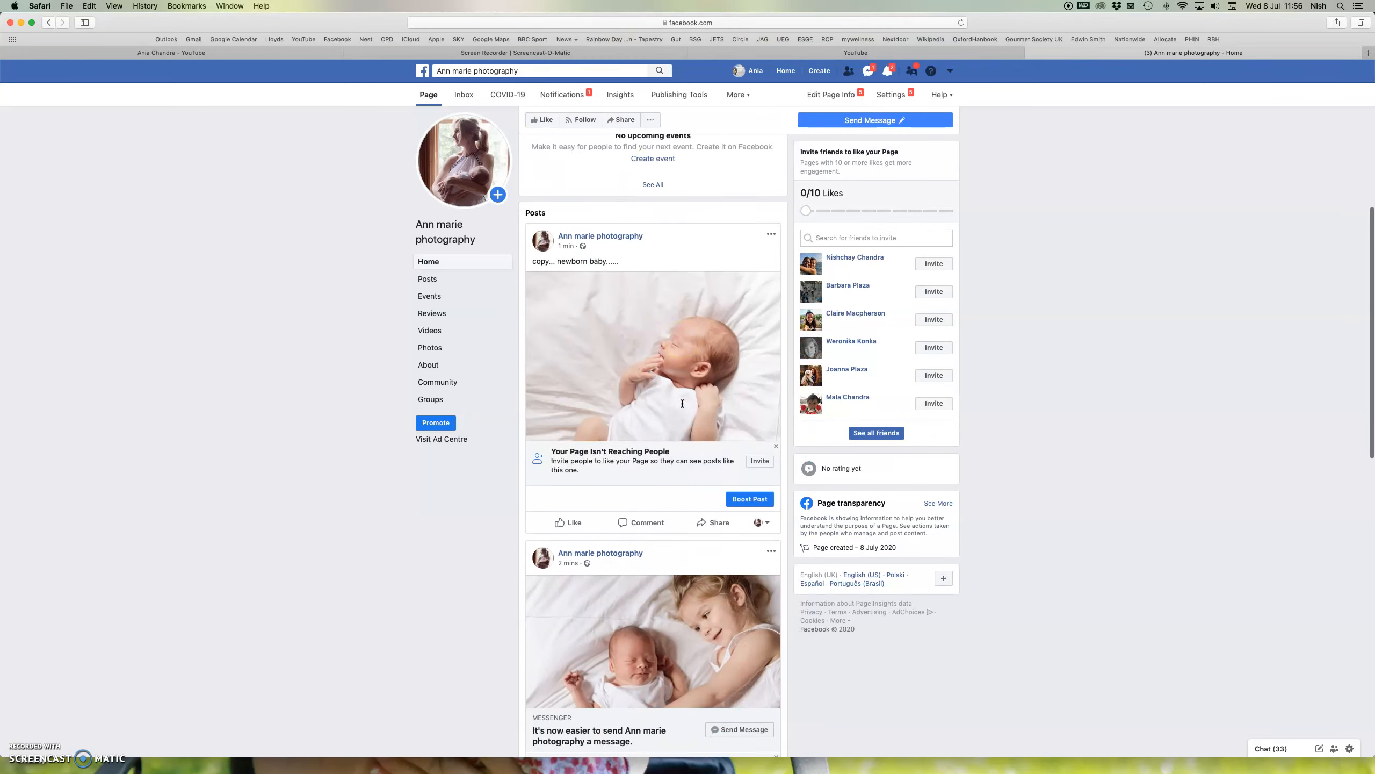
scroll(682, 403, down, 3)
scroll(682, 403, up, 12)
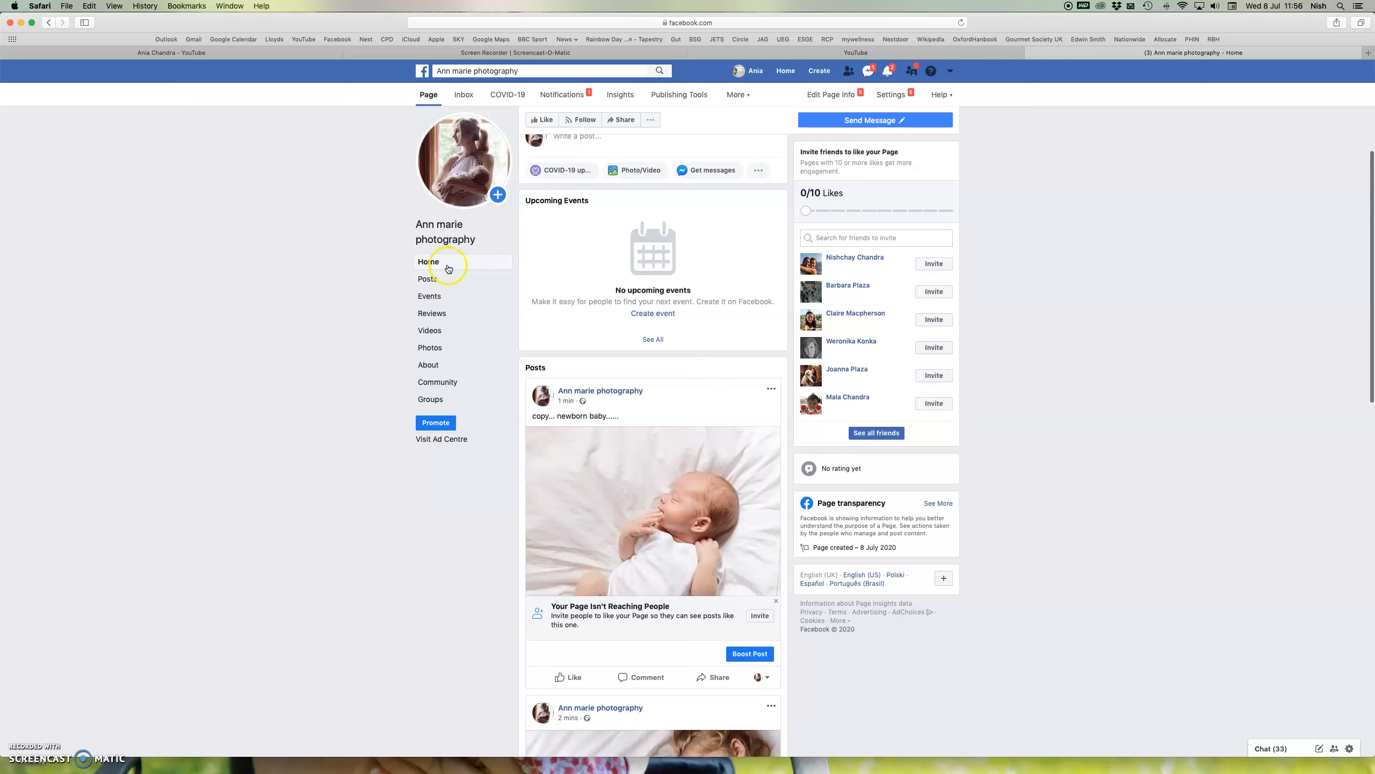
Step: Review the page's Posts, Events, Reviews, Videos and Photos sections
click(438, 278)
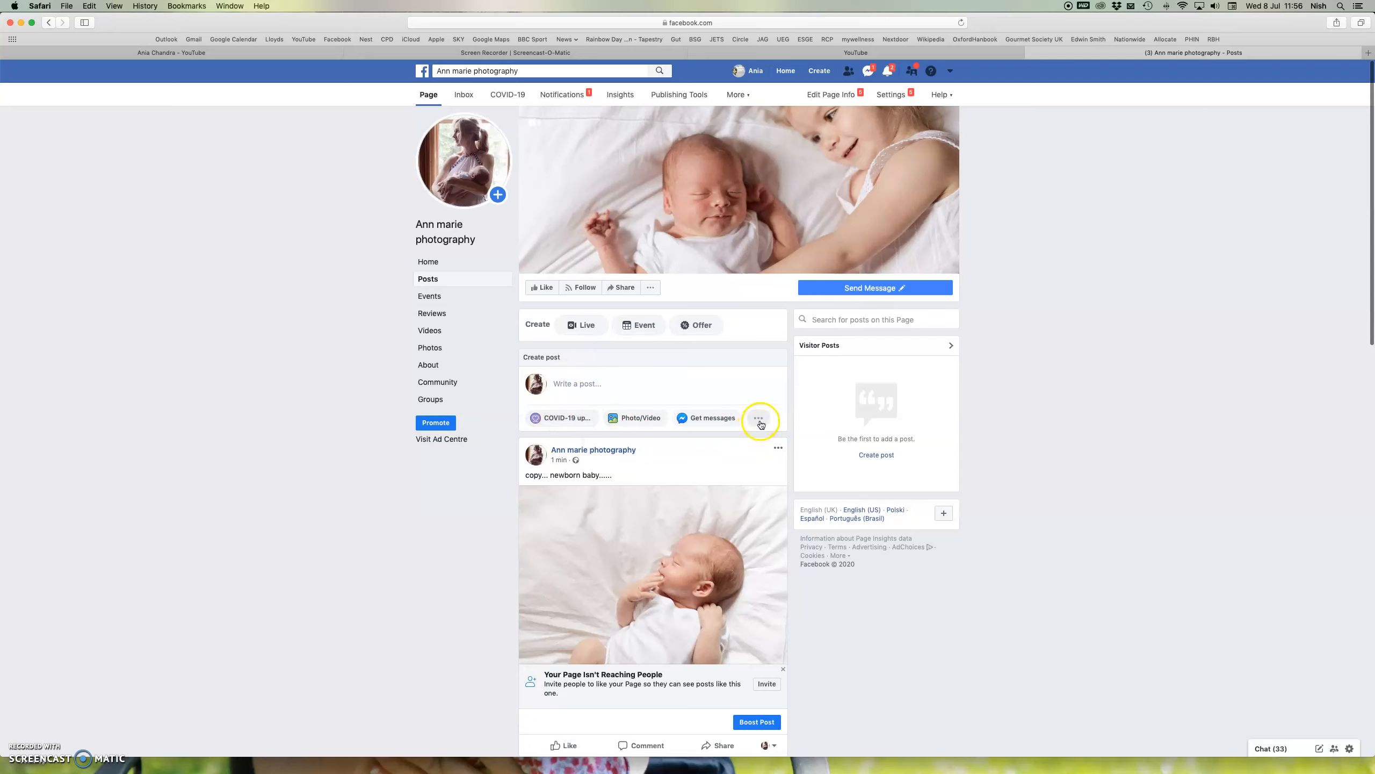
click(442, 300)
click(452, 318)
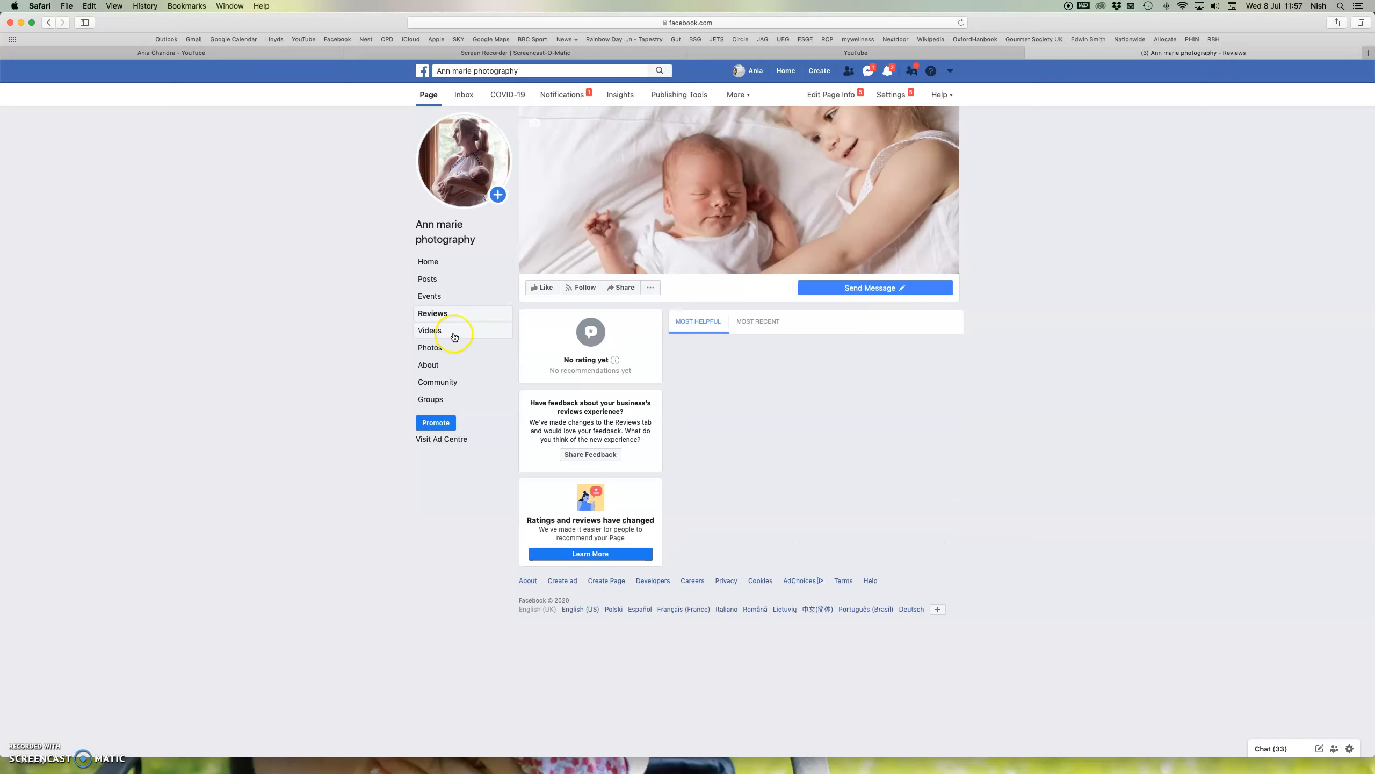
click(454, 336)
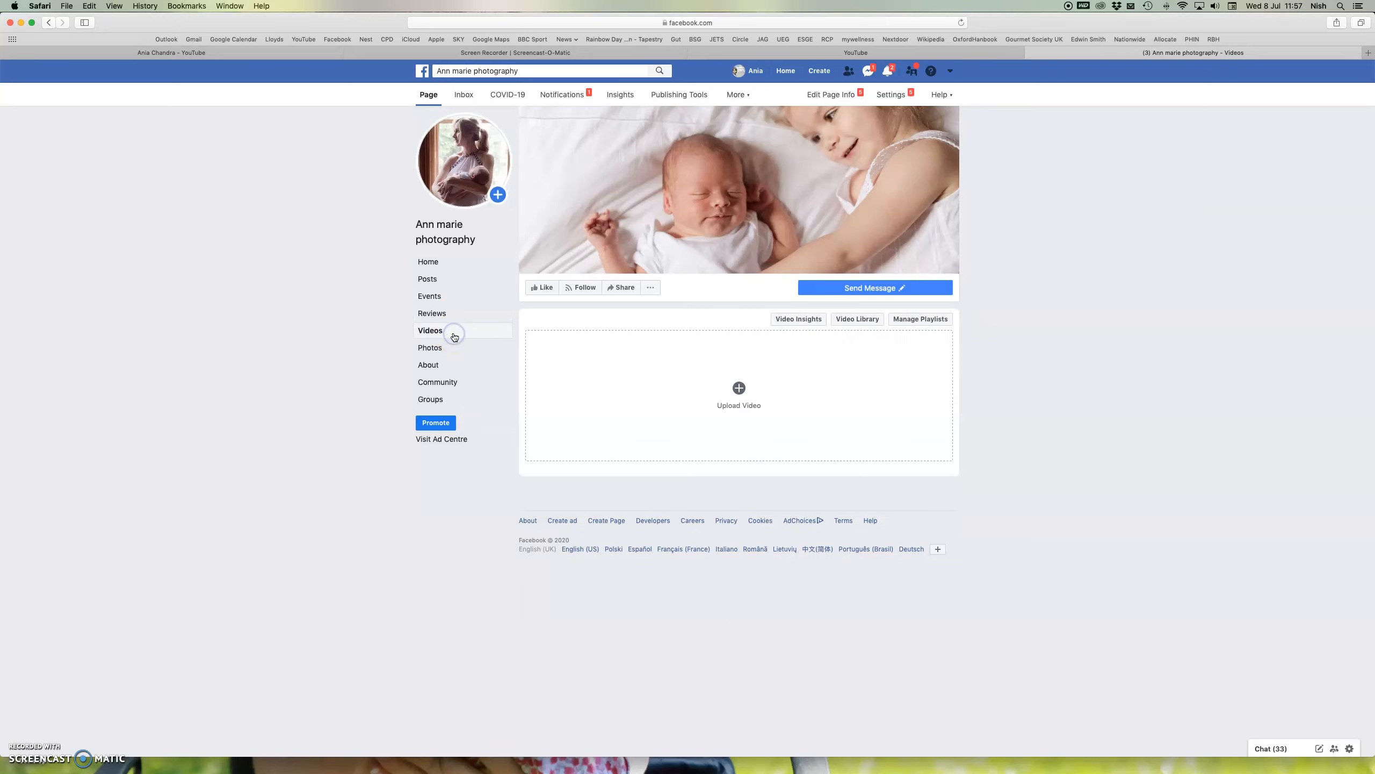
click(459, 320)
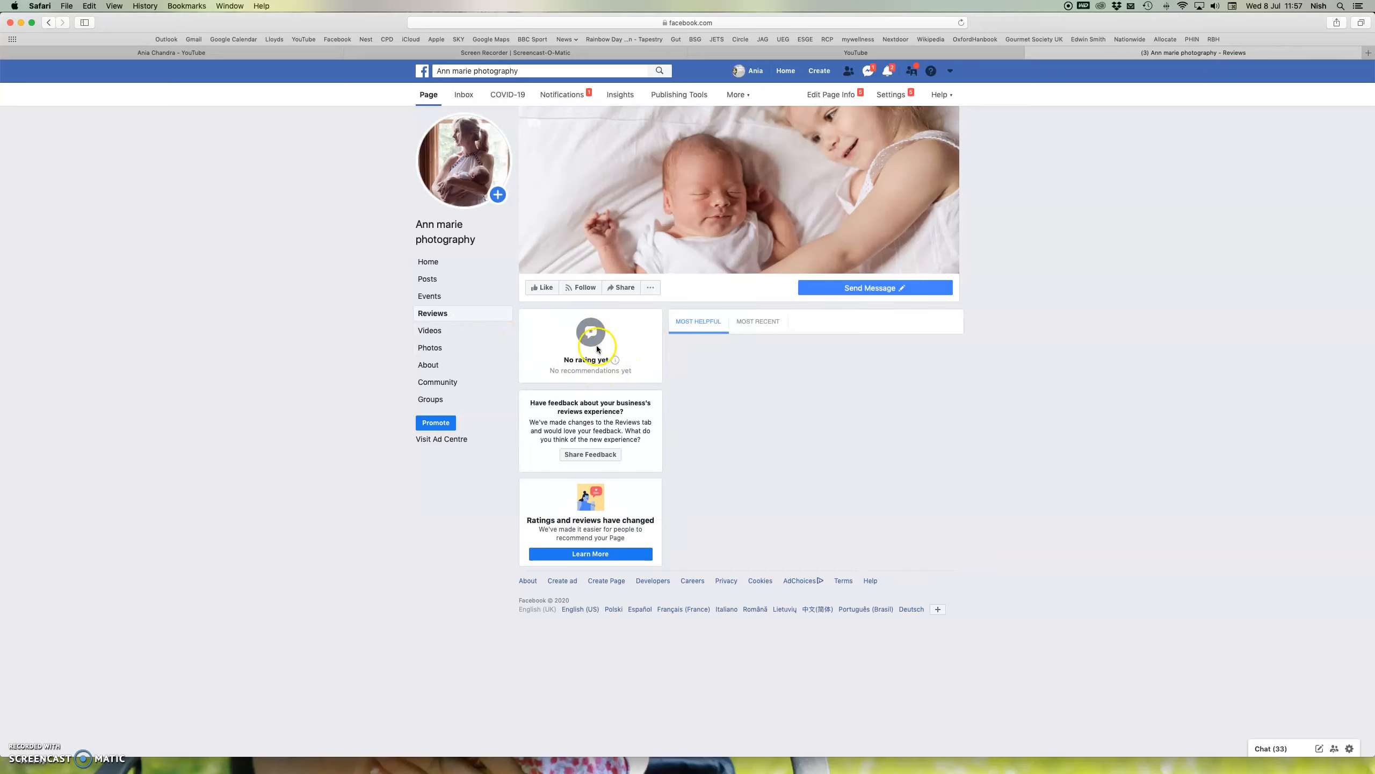
click(461, 332)
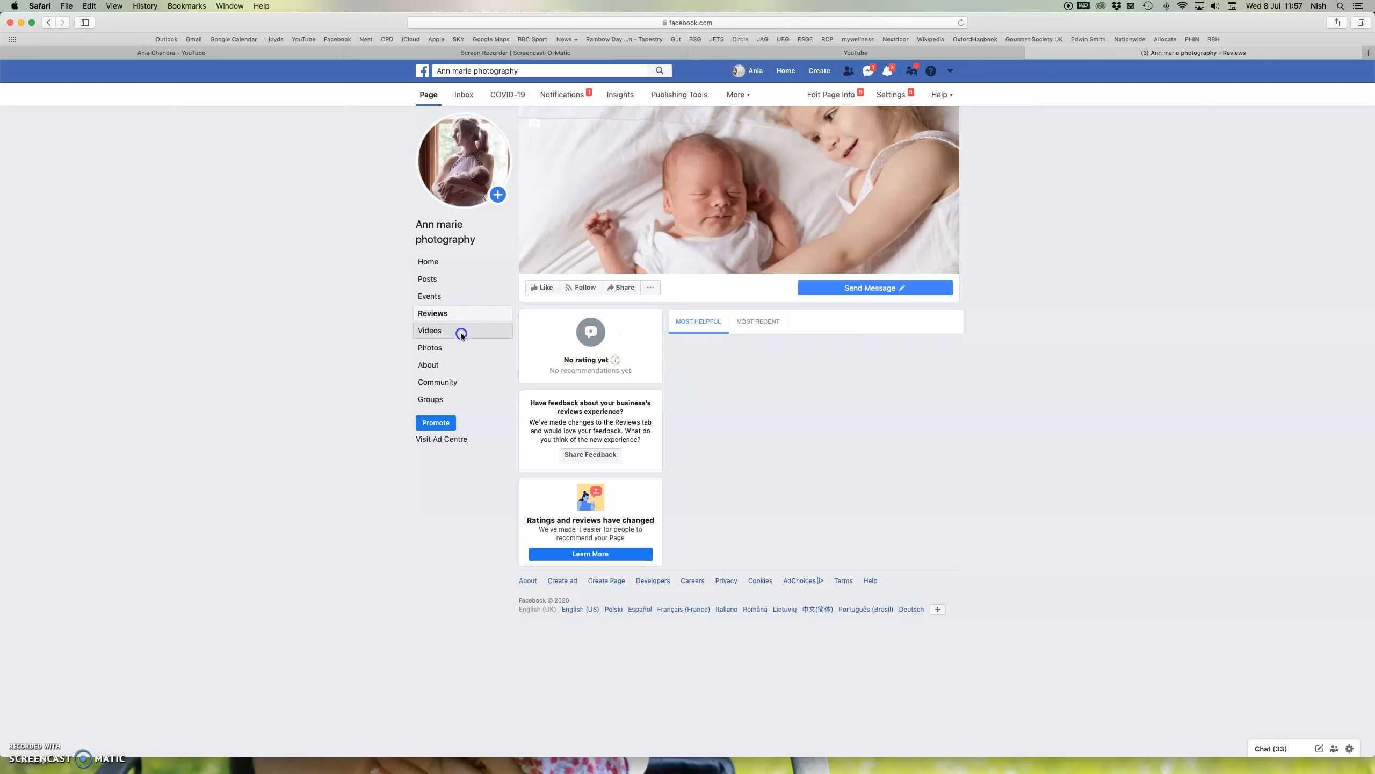
click(462, 350)
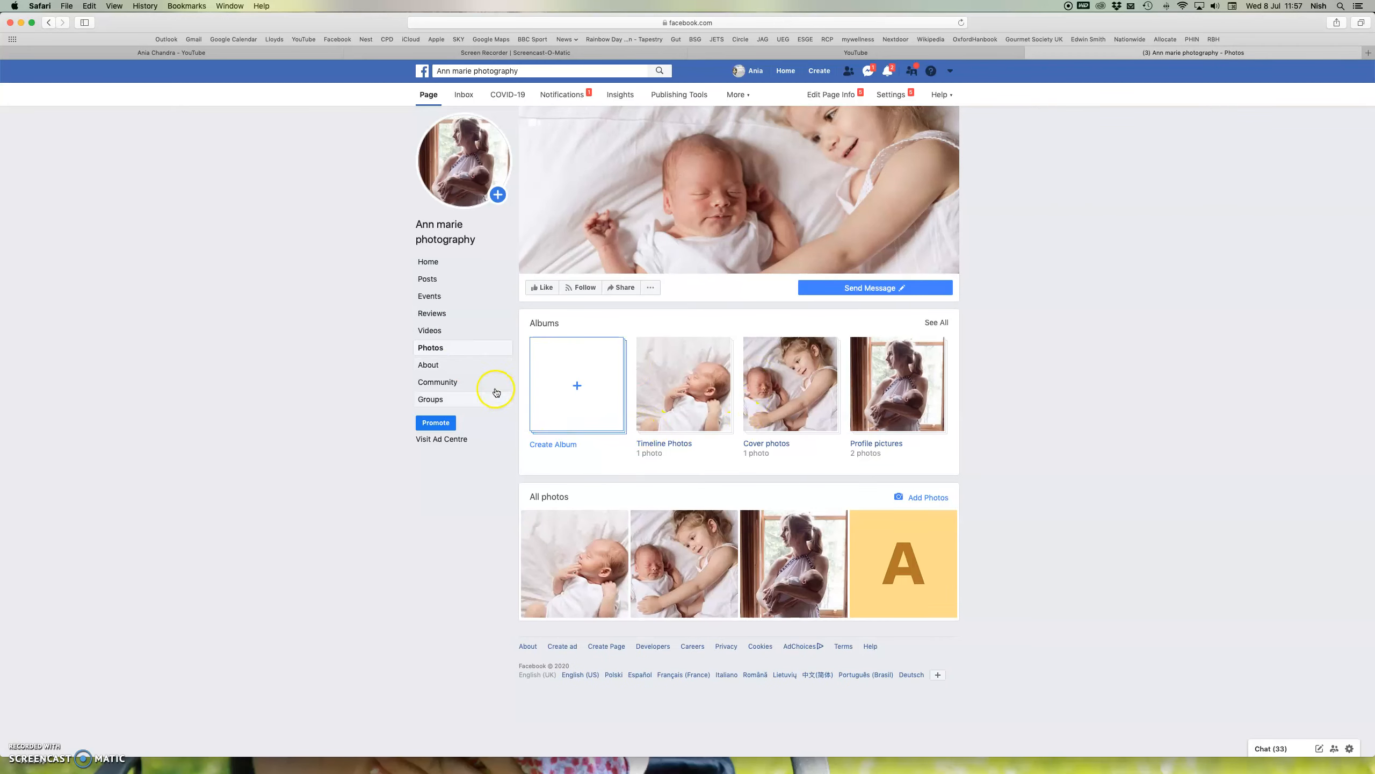
Step: Open the page's About section and set the start date type to Opened
click(479, 367)
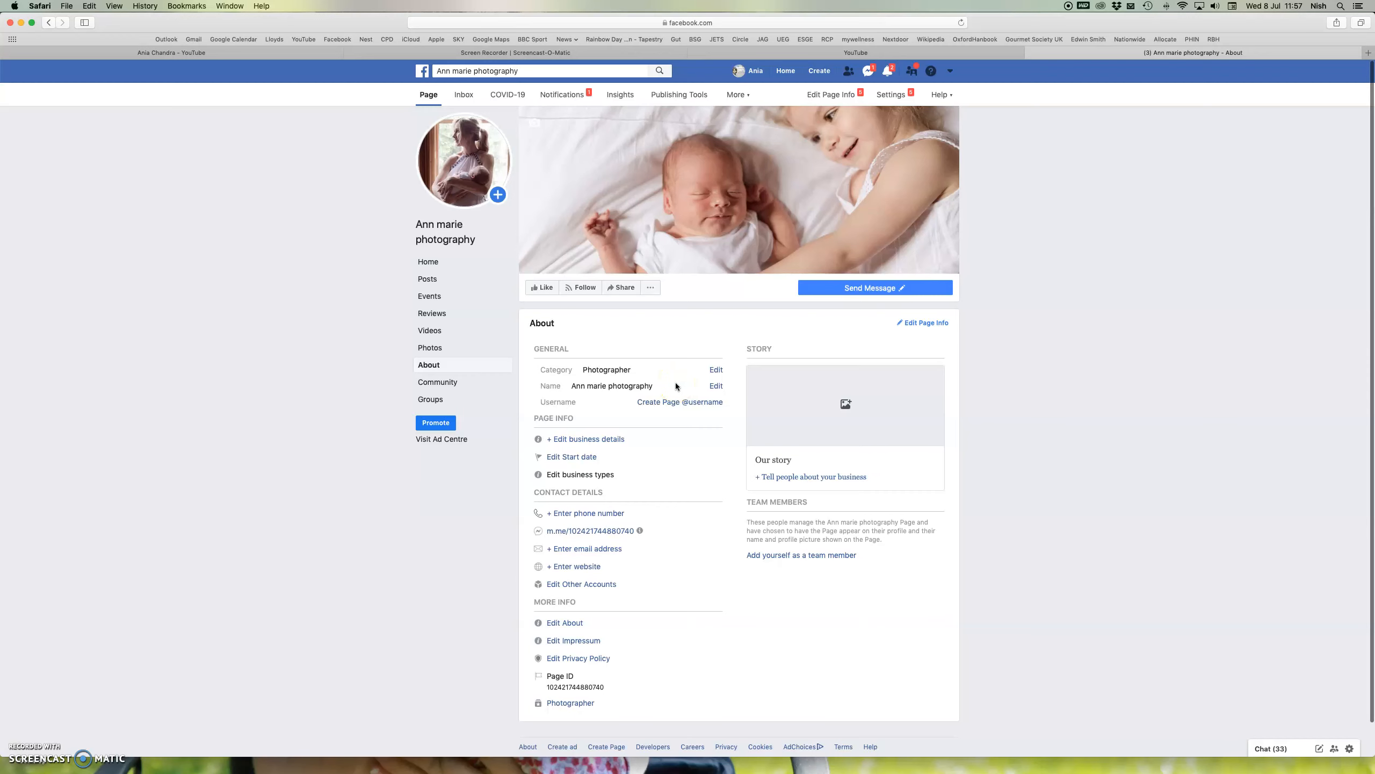
scroll(675, 385, down, 1)
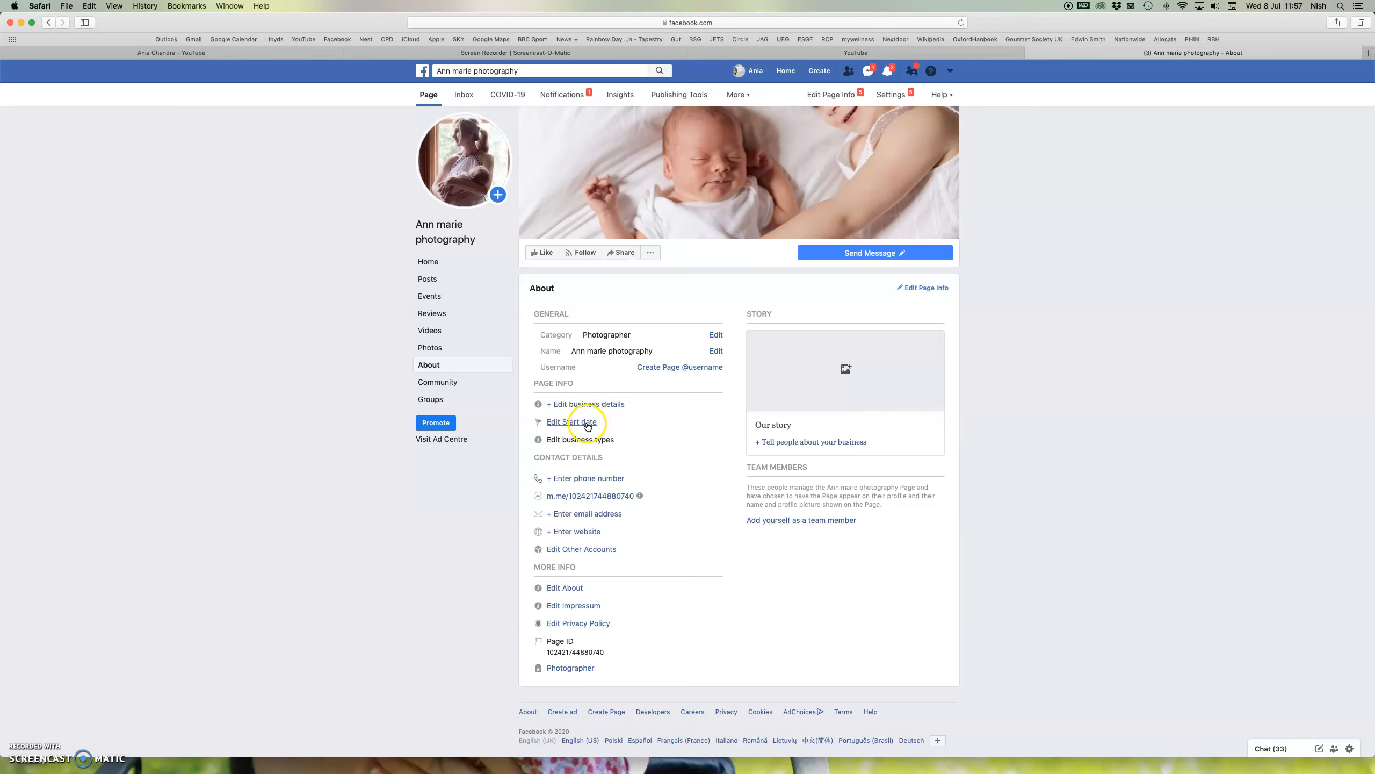
click(587, 423)
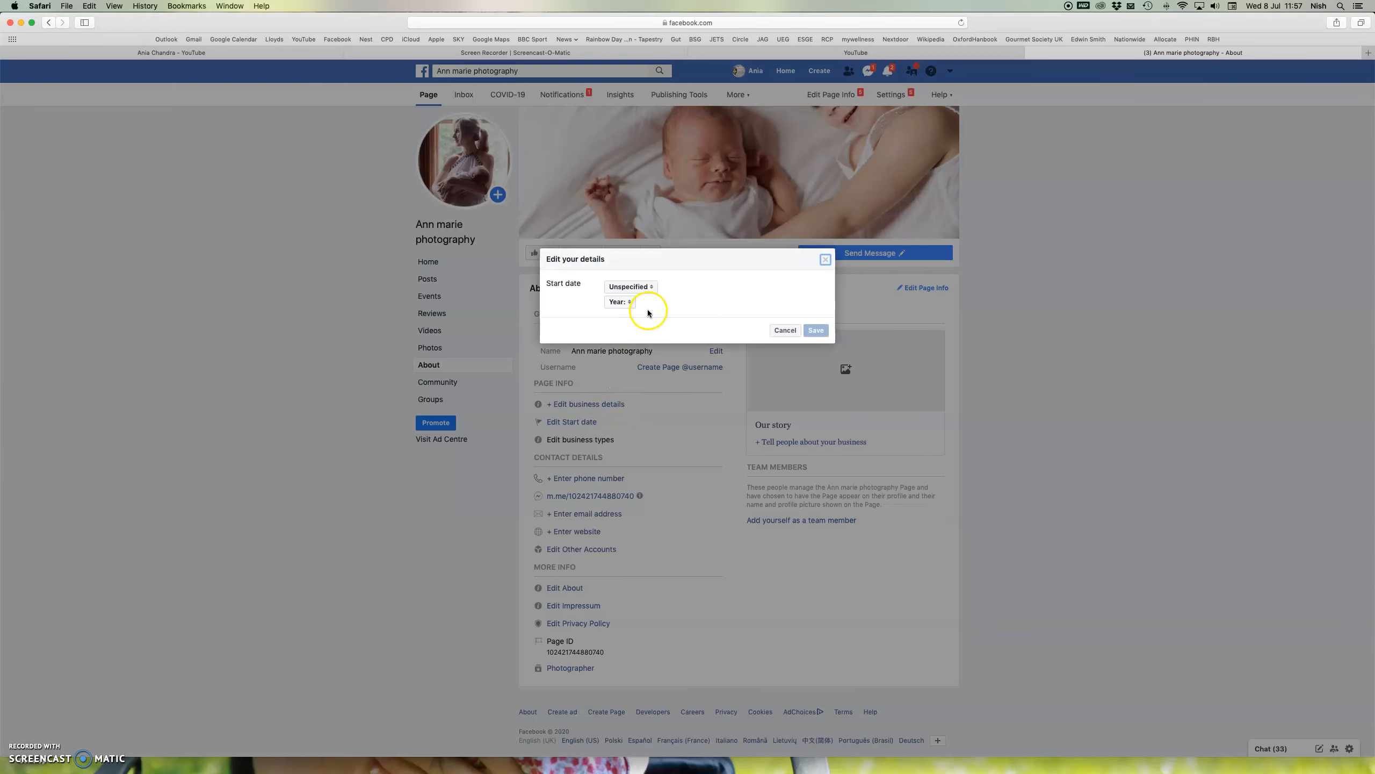
click(648, 287)
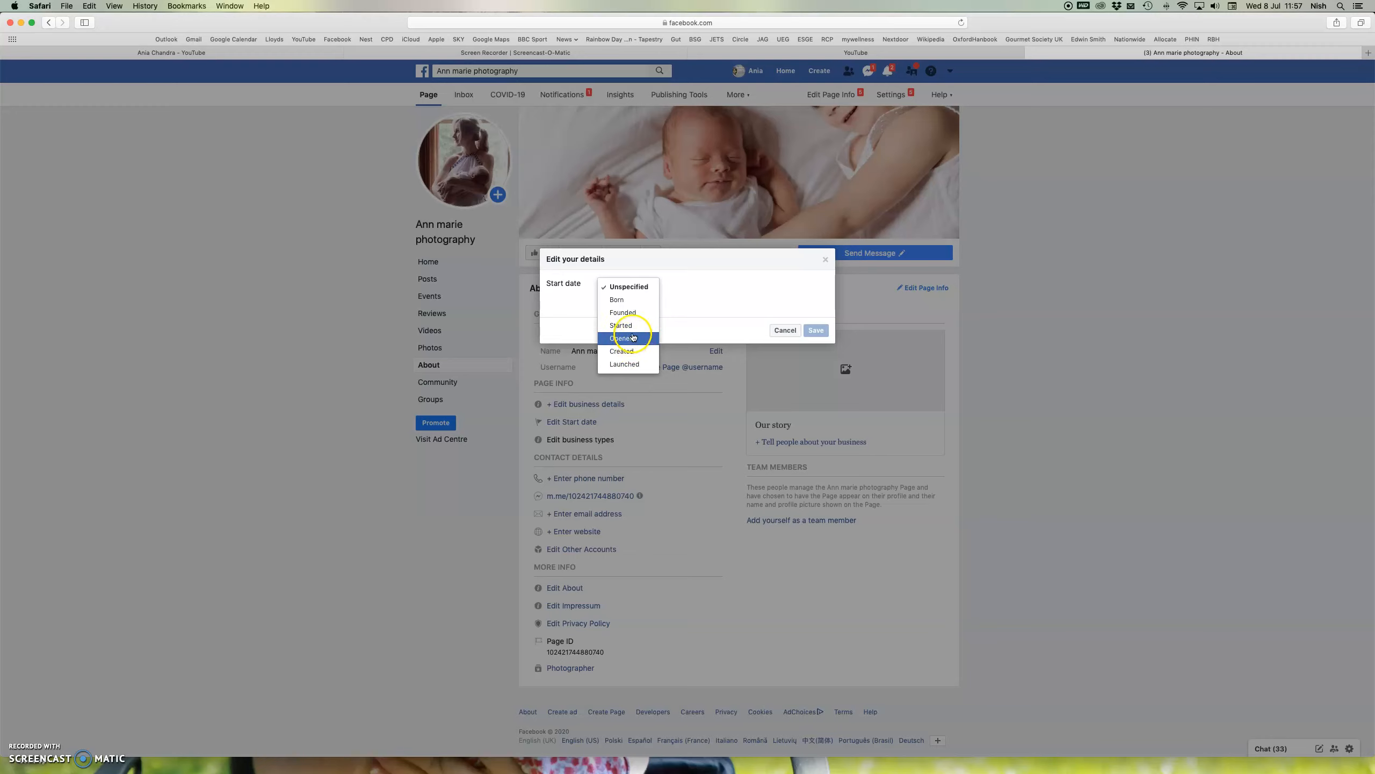
click(634, 338)
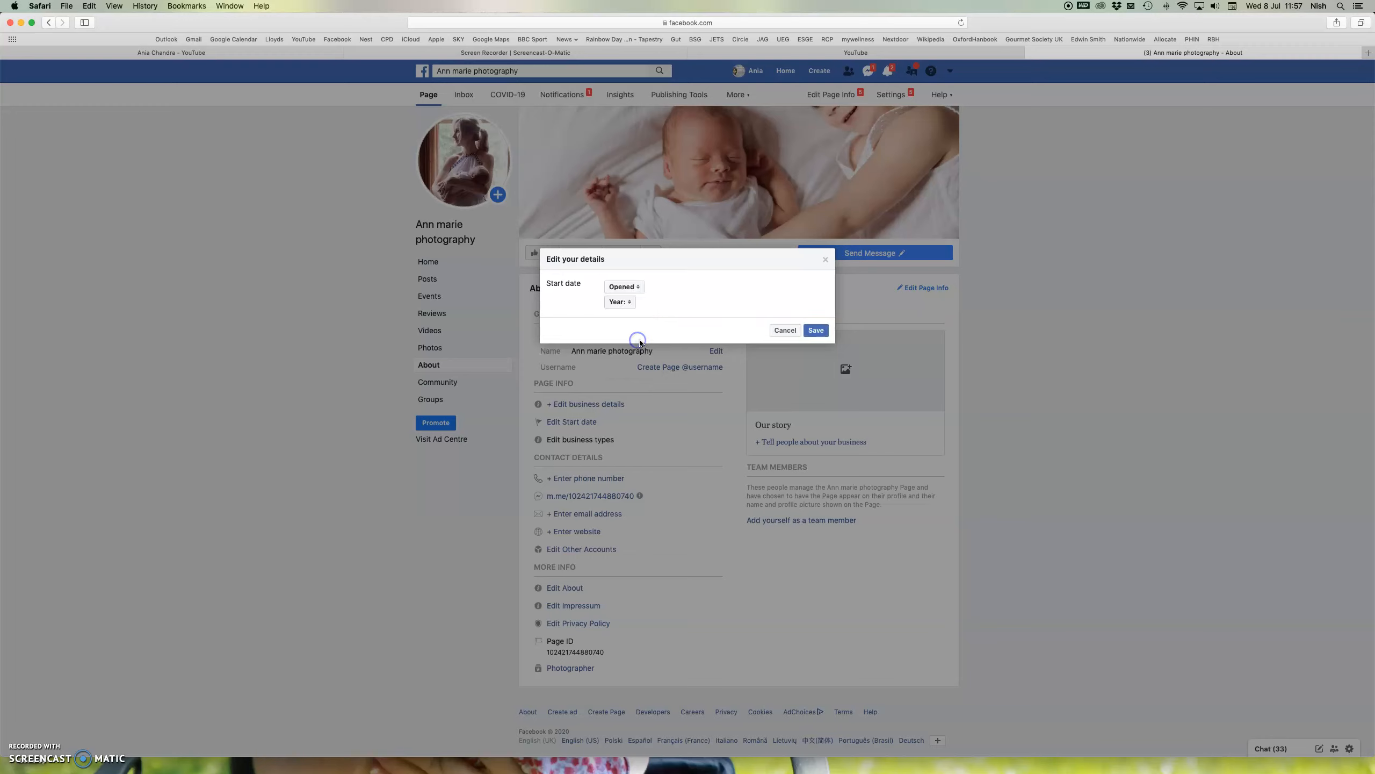
Step: Set the business opening date to 22 July 2020 and save it
click(630, 302)
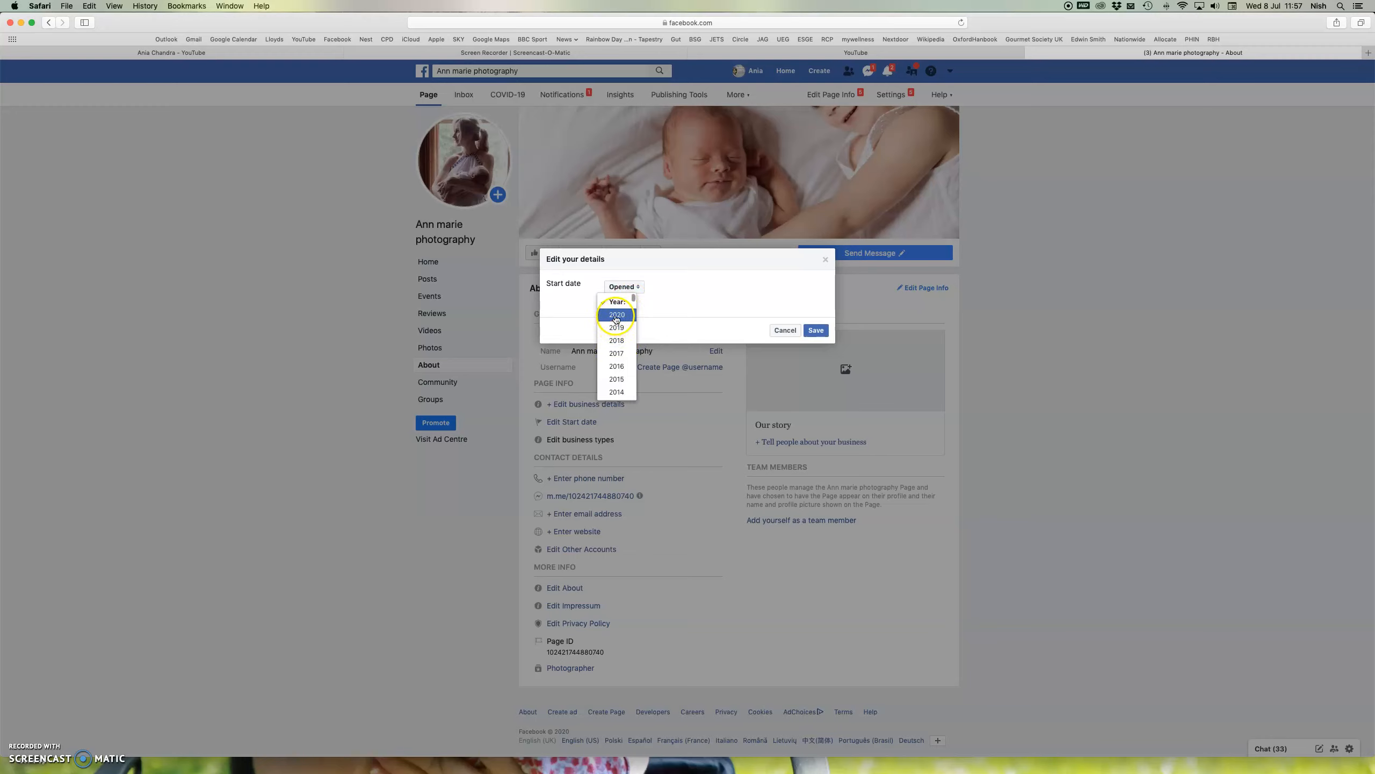
click(615, 315)
click(670, 302)
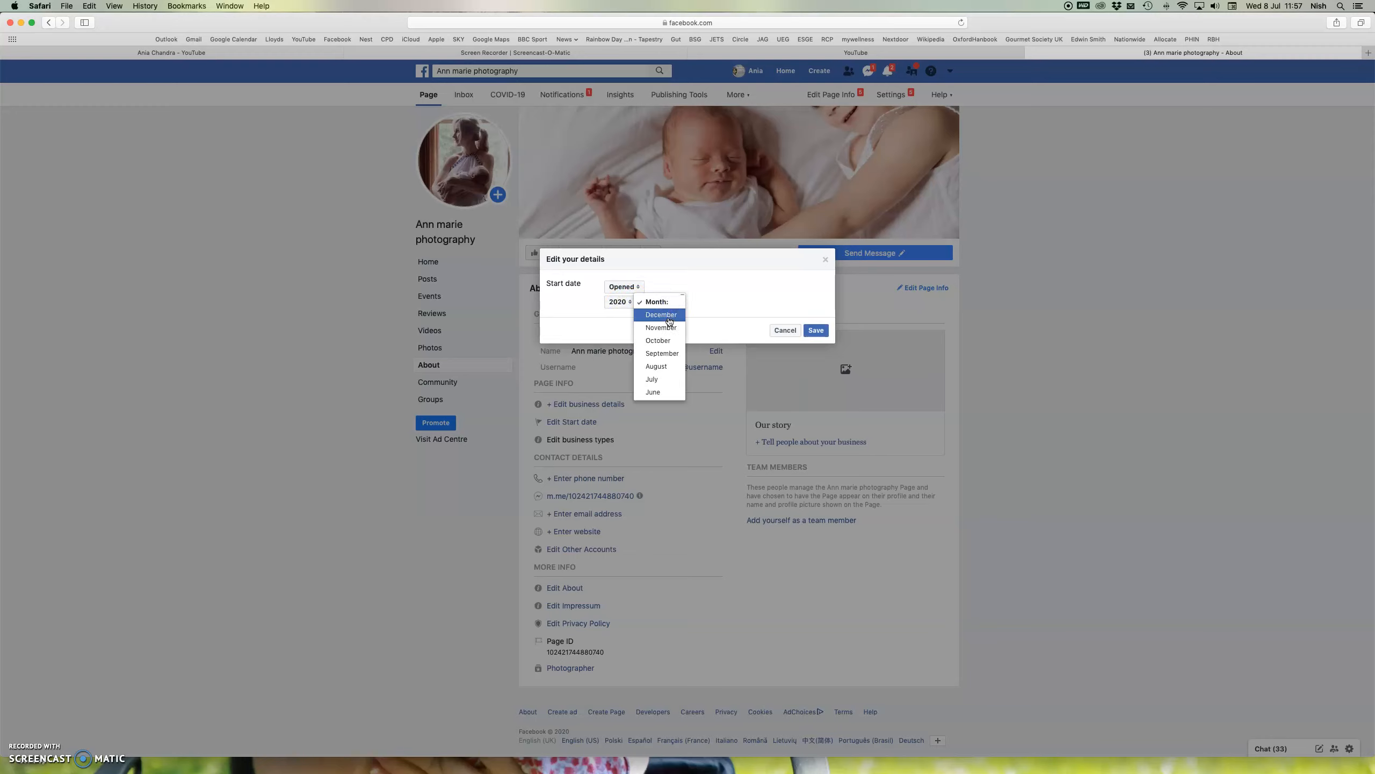
click(660, 379)
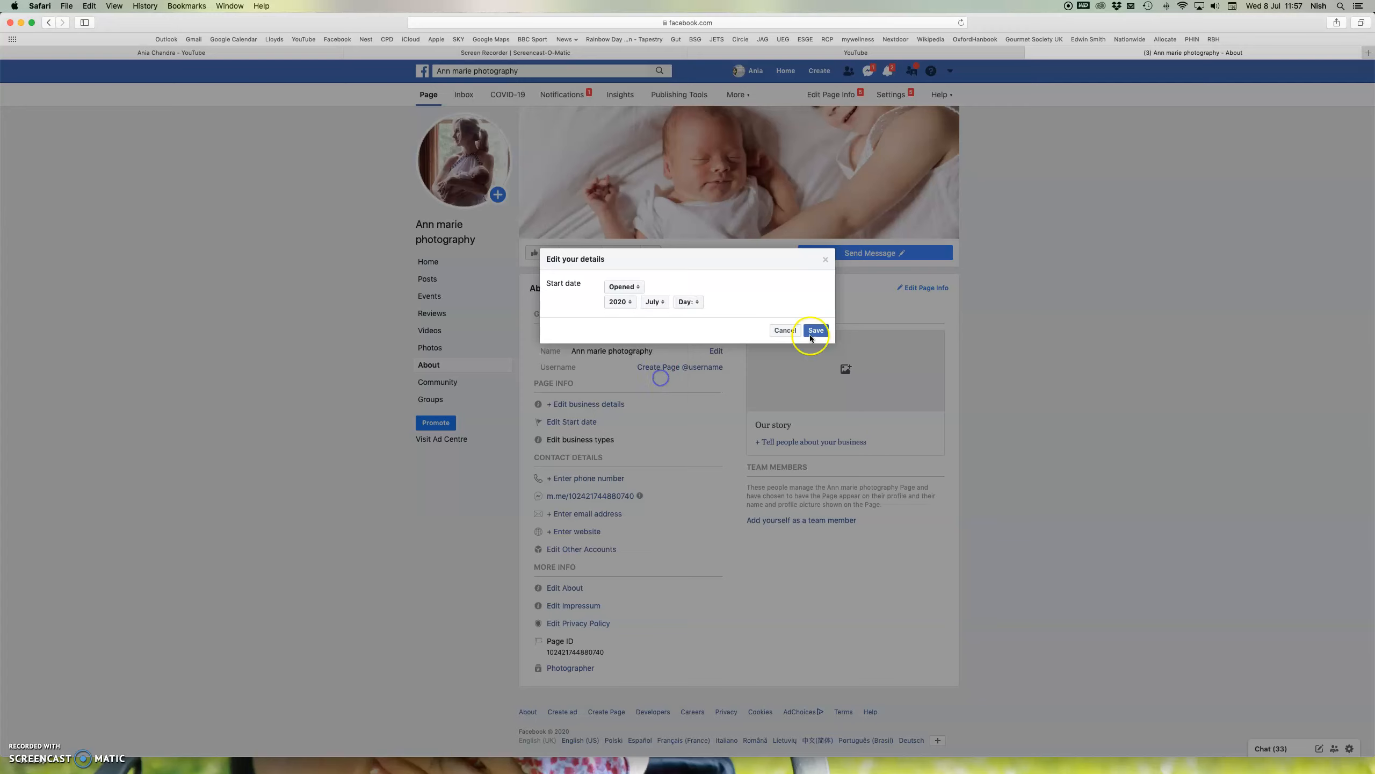
click(697, 303)
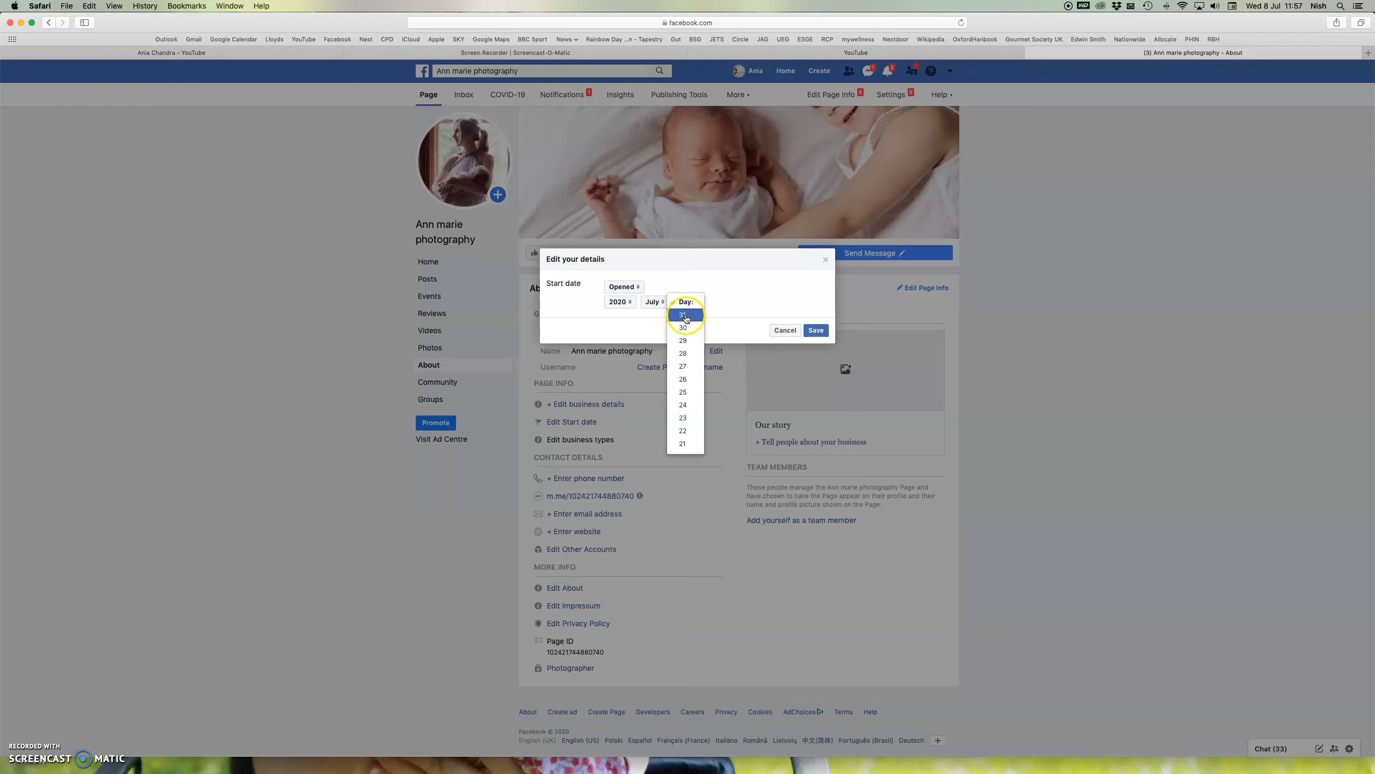
scroll(687, 414, down, 2)
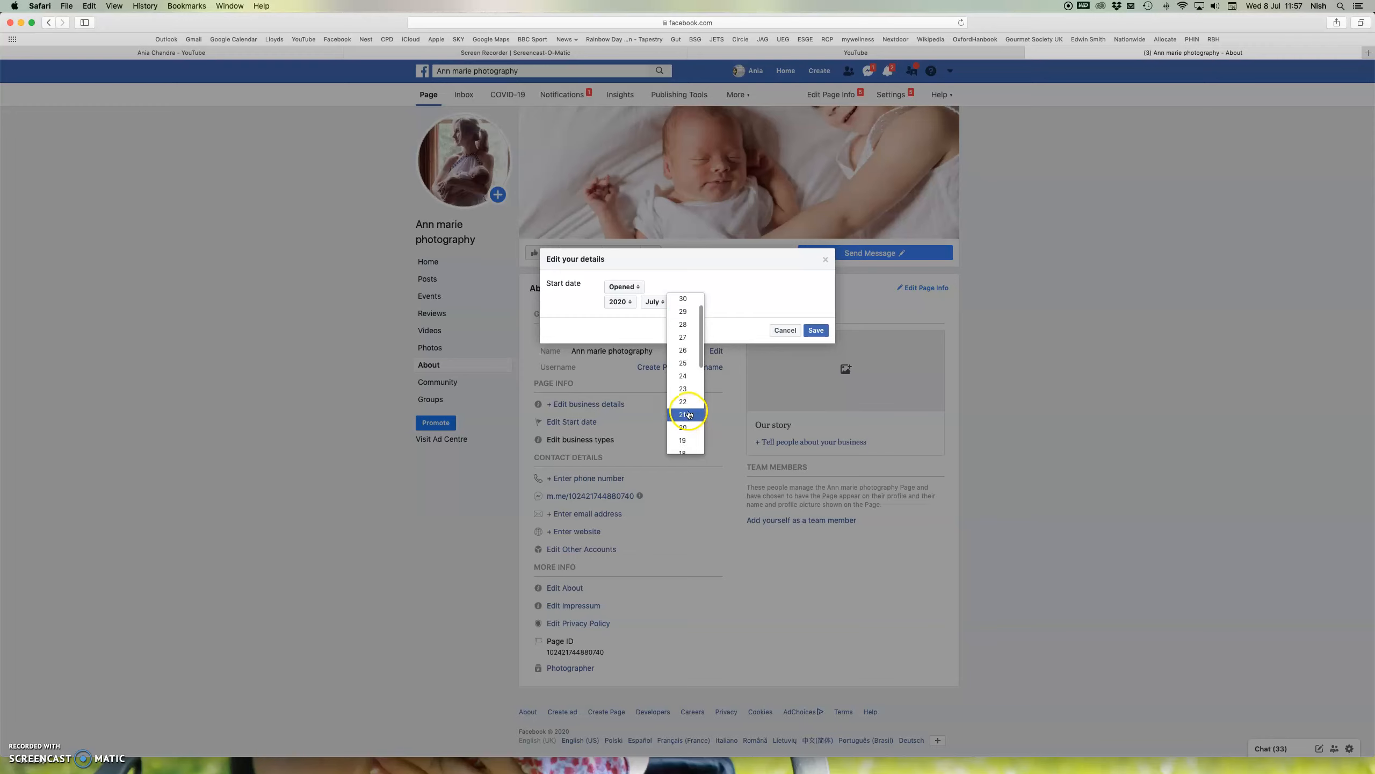
click(688, 390)
click(817, 331)
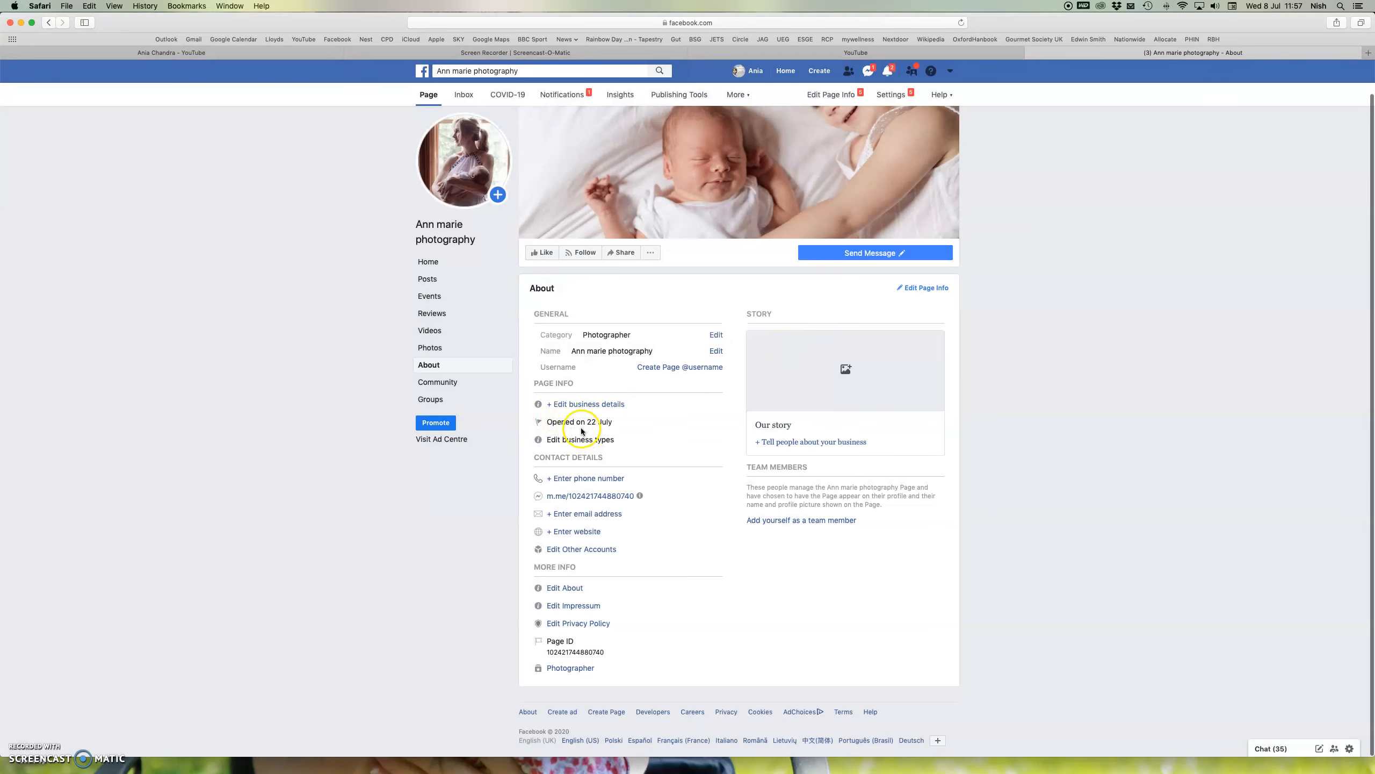
Step: Set the price range in the business details to £, save the change and close the details
click(585, 444)
click(588, 405)
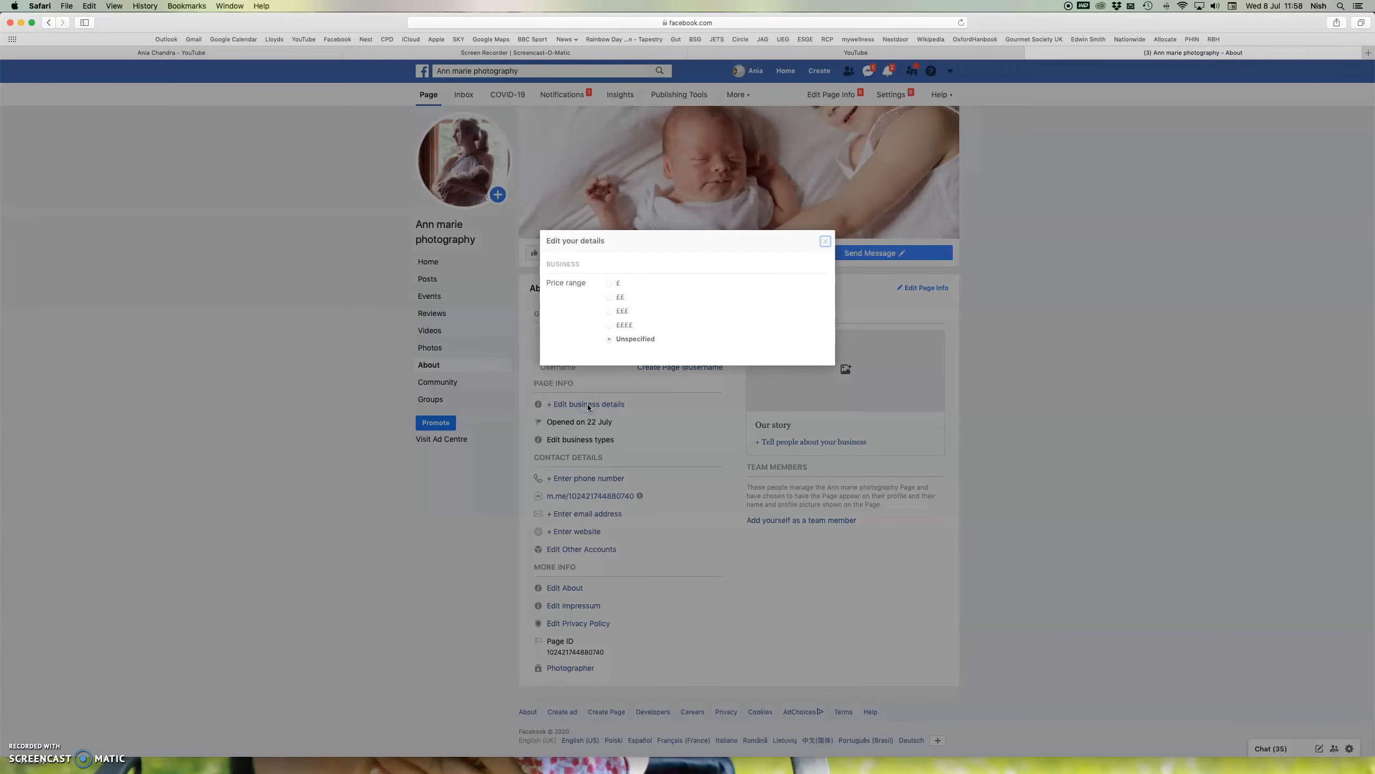
click(609, 283)
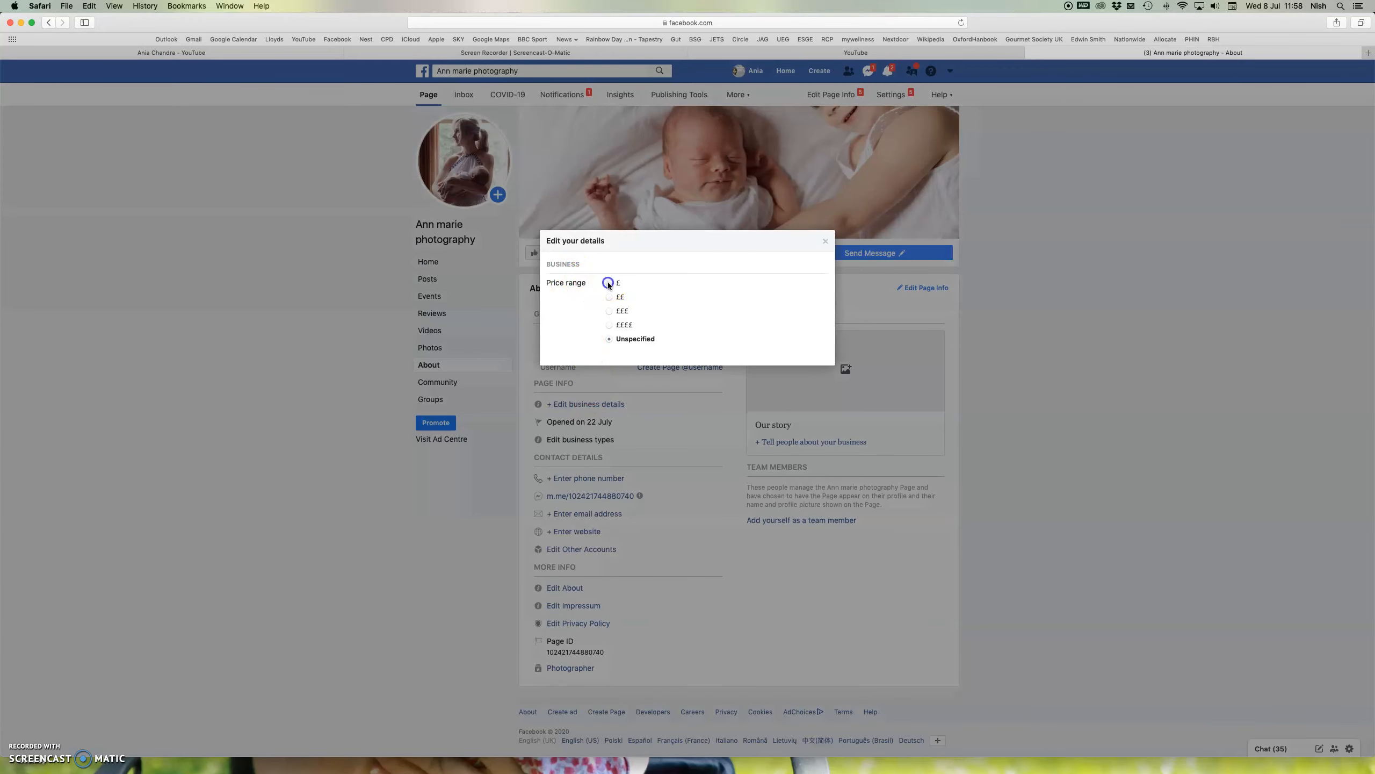
click(631, 359)
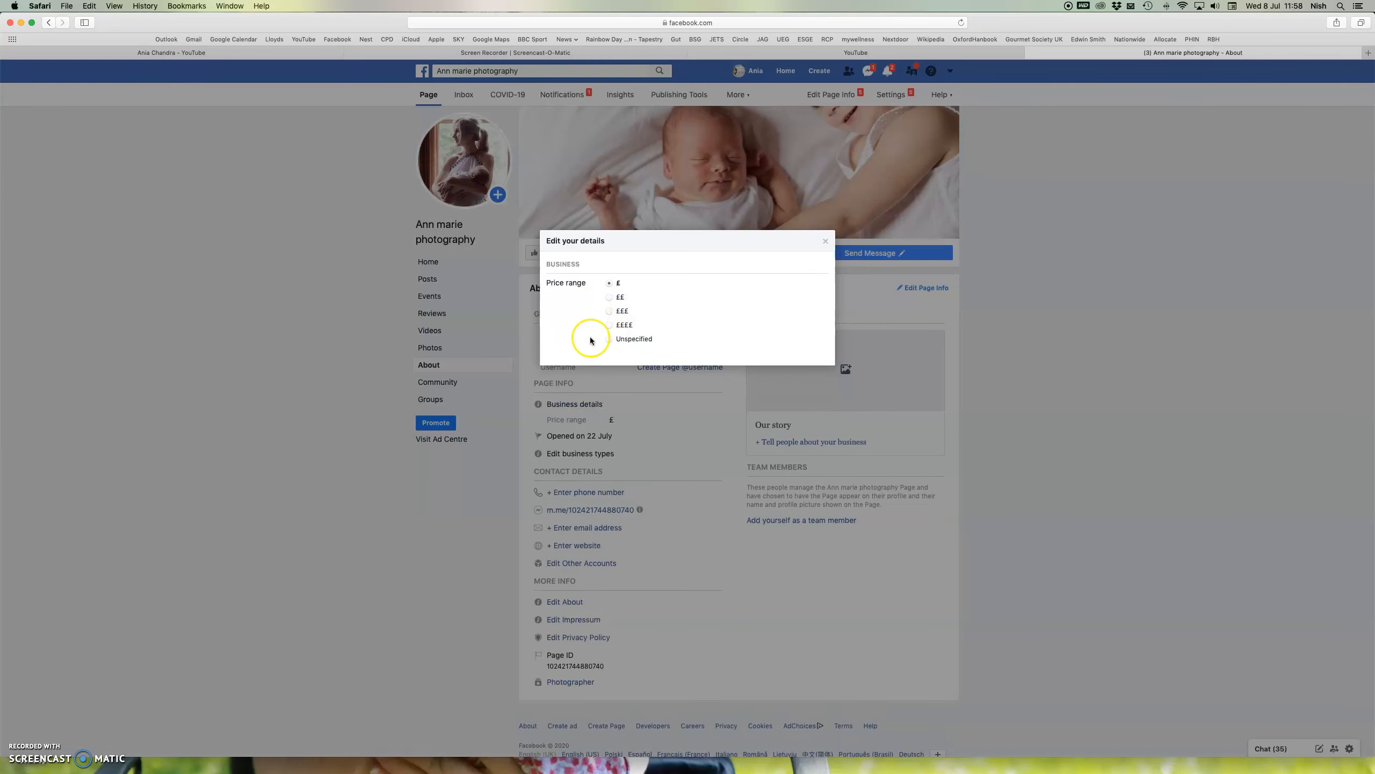
click(826, 242)
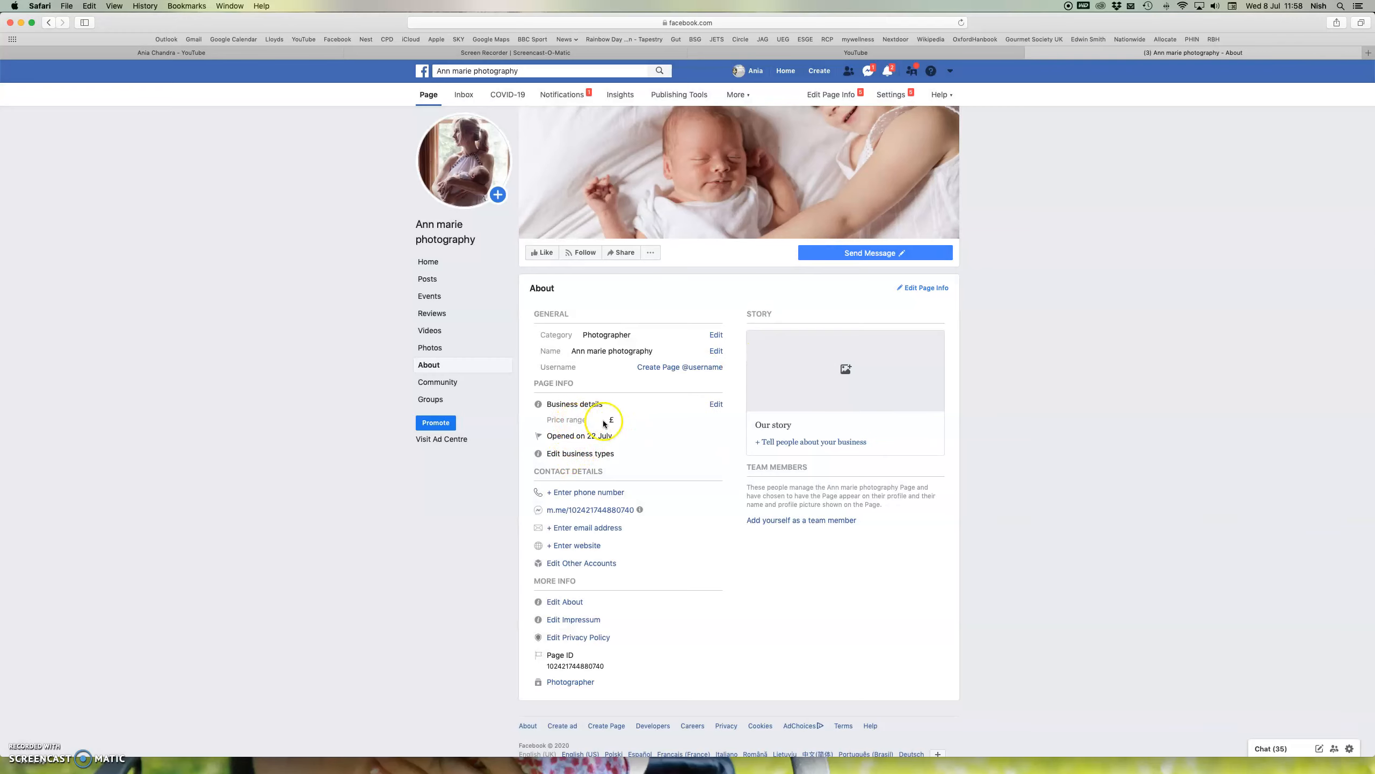
Step: Reset the price range in the business details to Unspecified and save the change
click(572, 420)
click(717, 404)
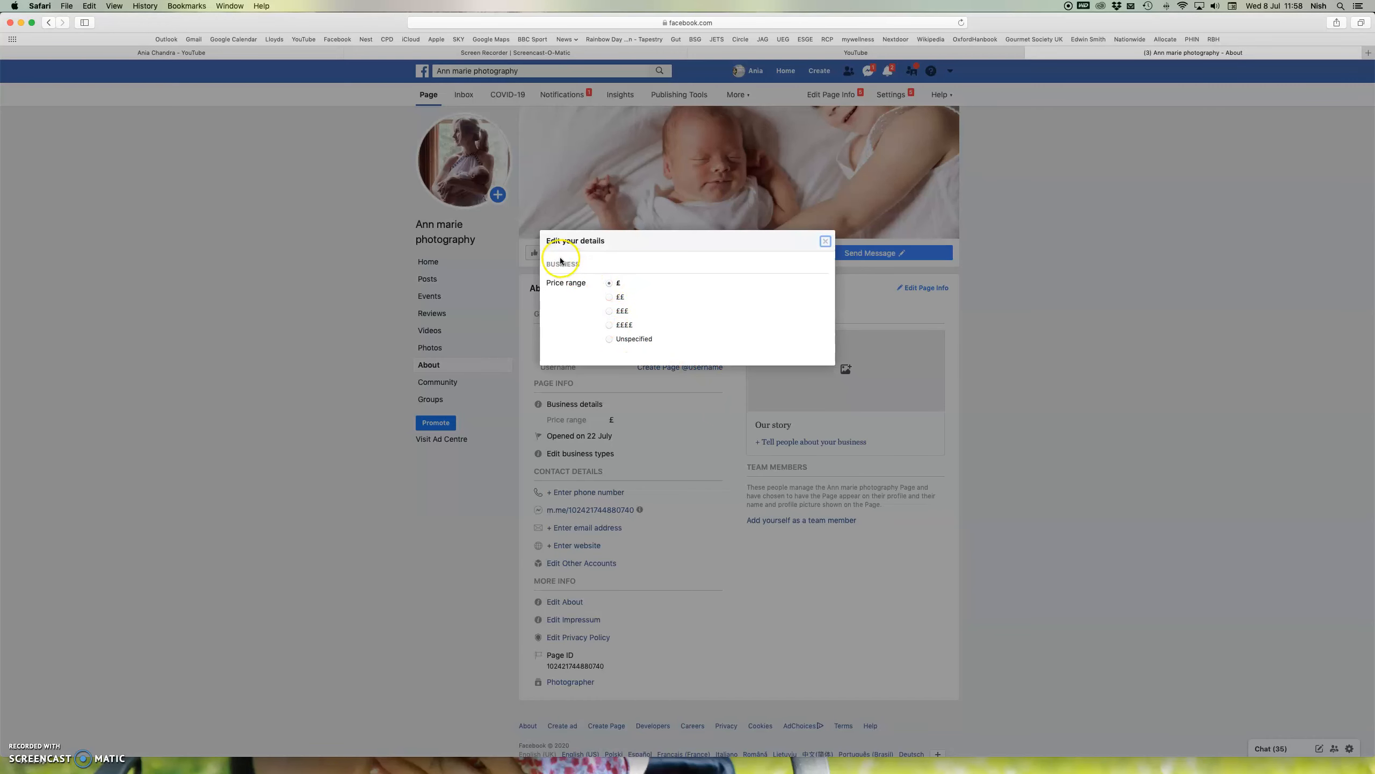
click(613, 338)
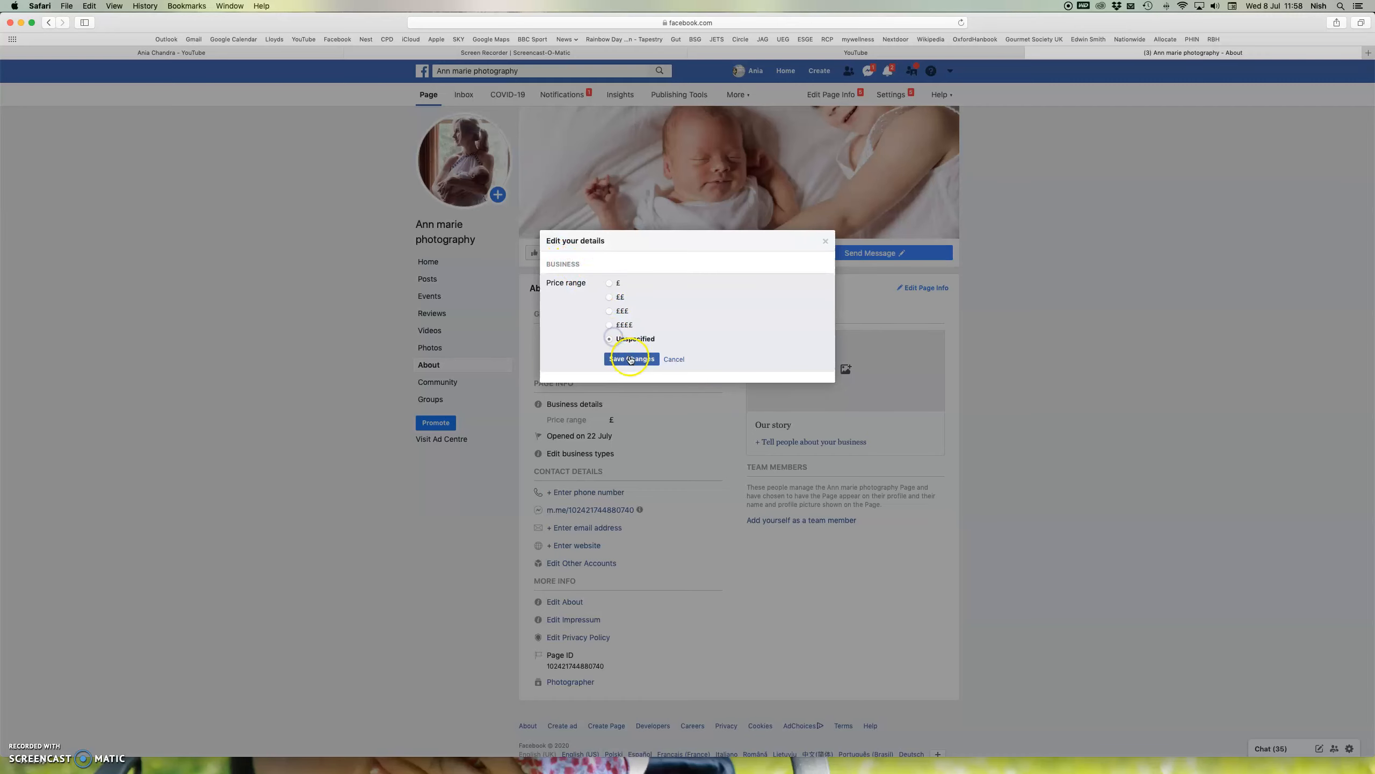
click(649, 363)
click(824, 241)
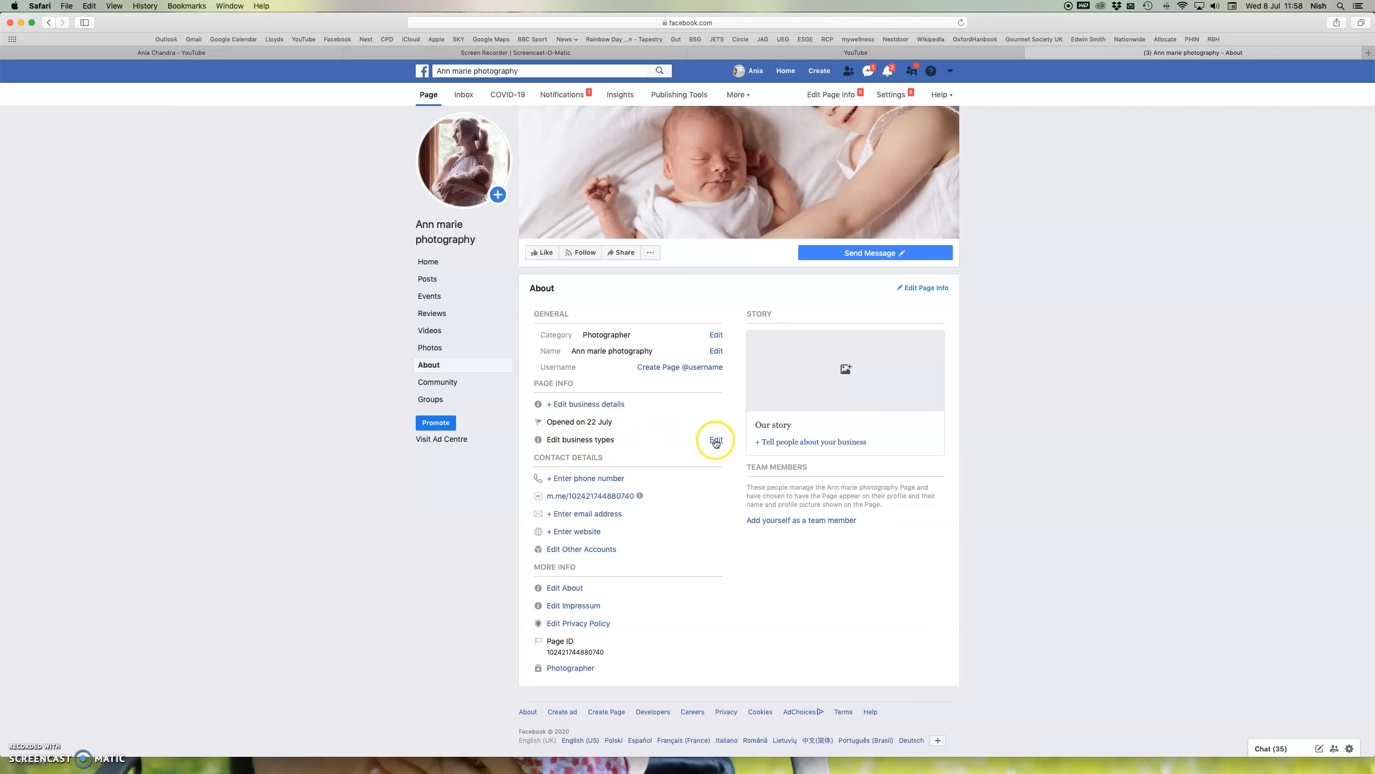
Step: Try to add a business phone number to the contact details, clearing the entry and cancelling
click(593, 478)
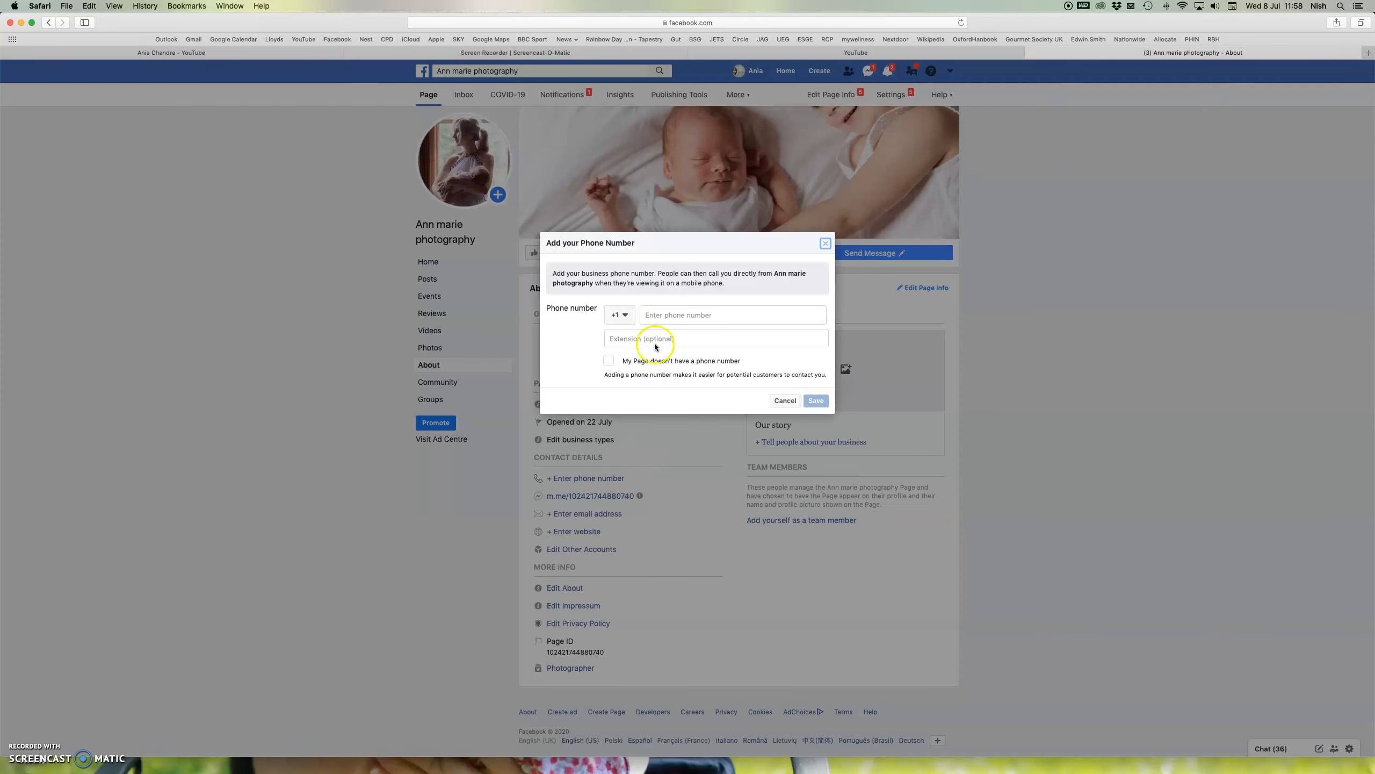
click(655, 315)
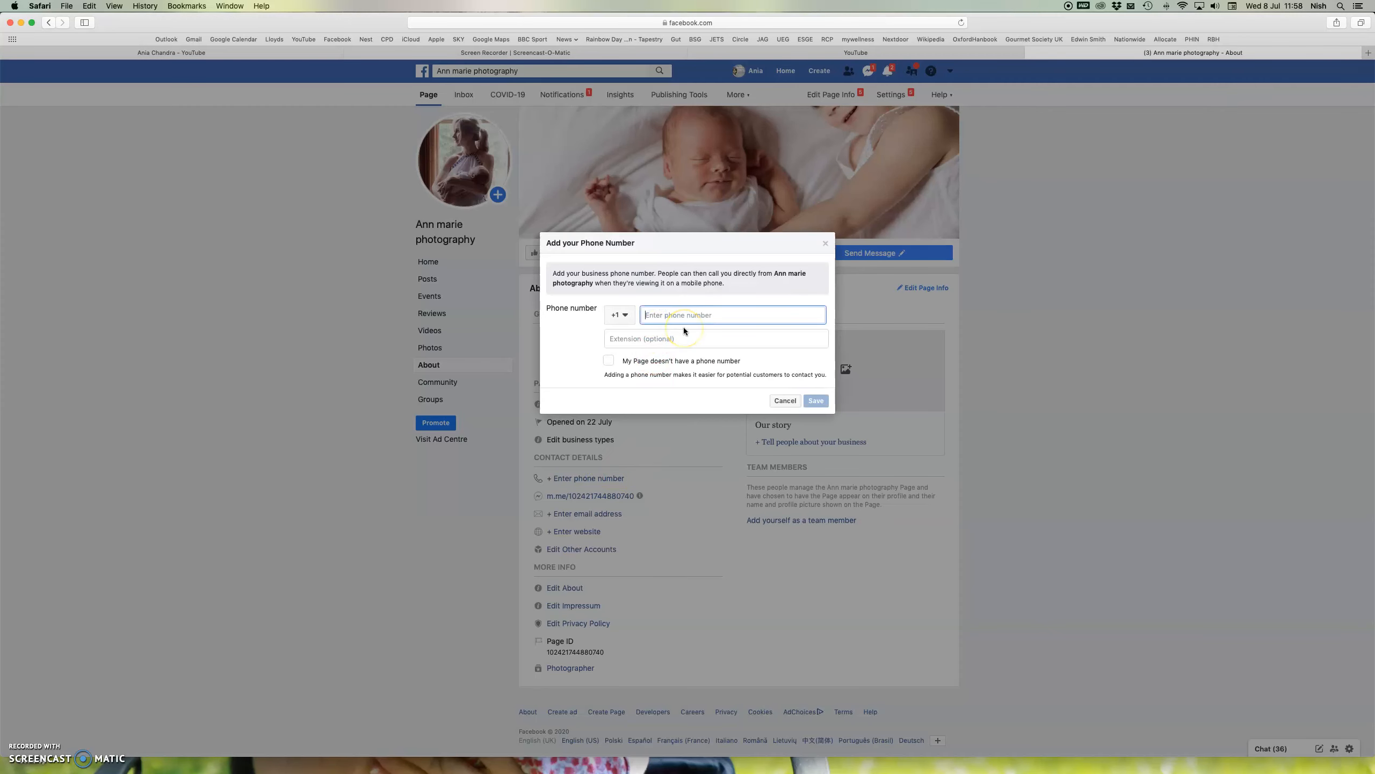
click(816, 400)
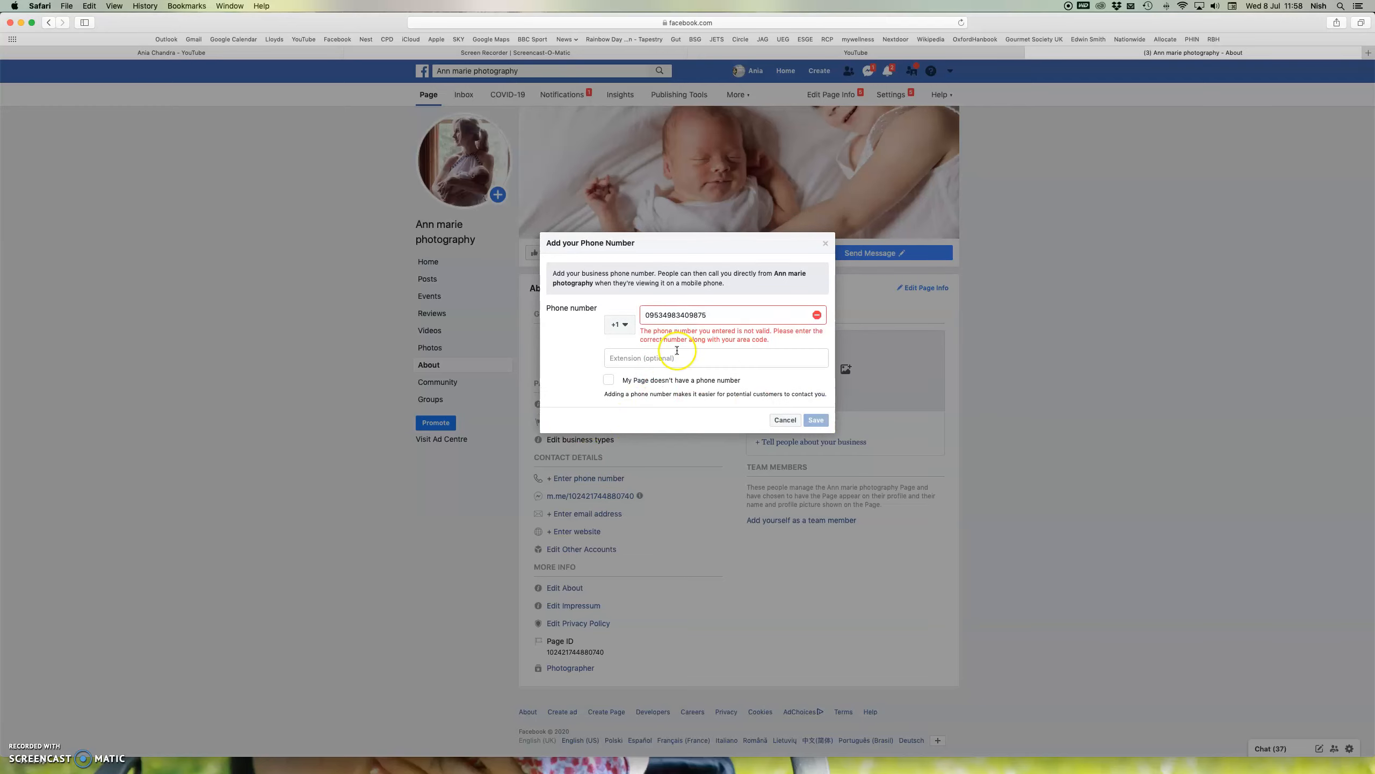
double_click(647, 318)
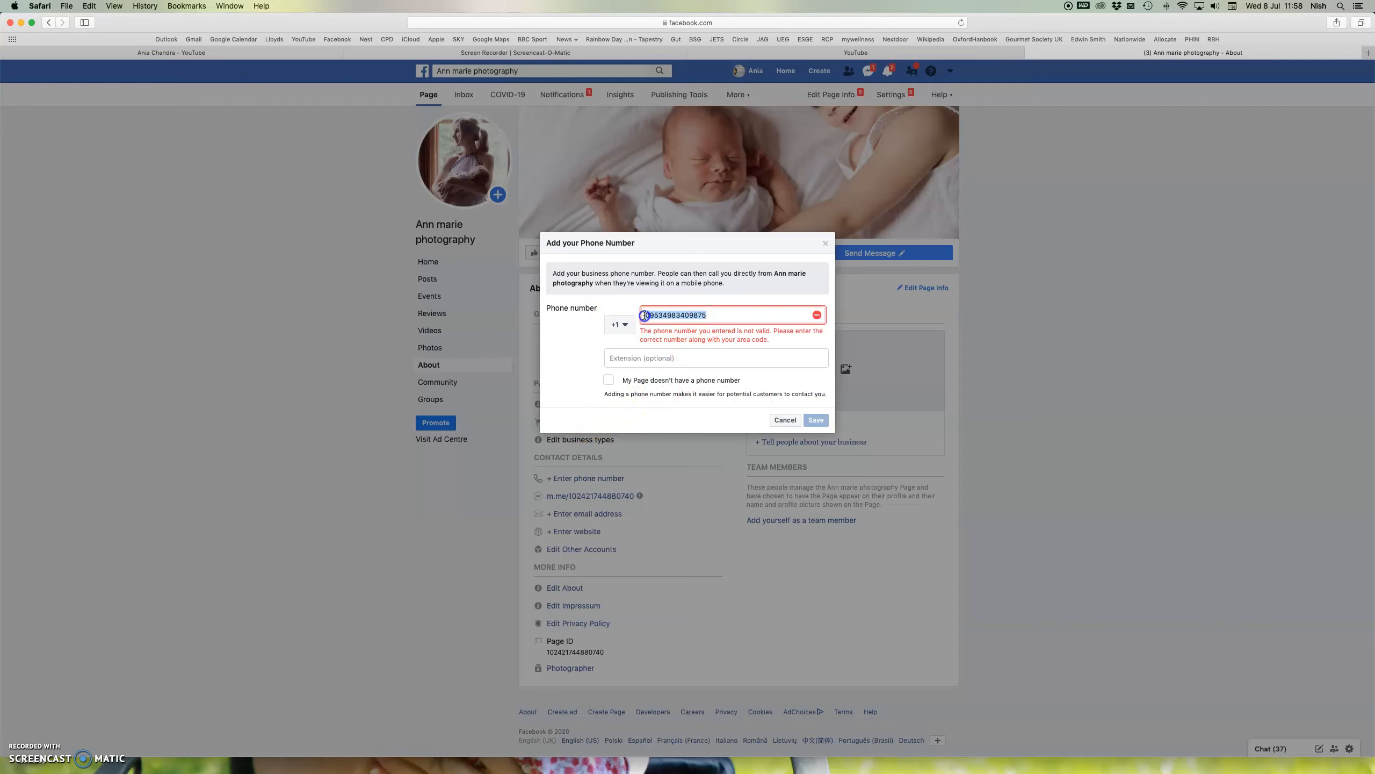
key(BackSpace)
click(787, 402)
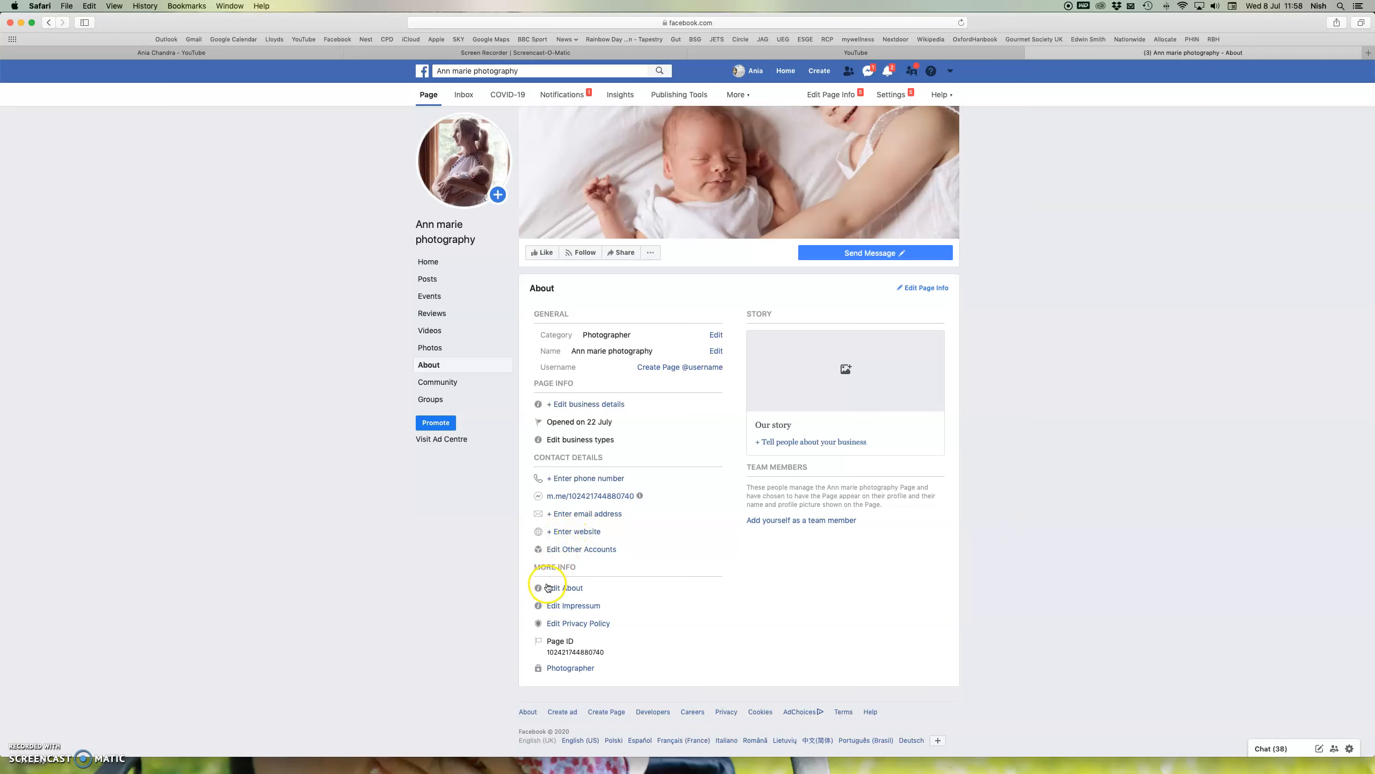
Step: View the form for describing the page and look at the Community and Groups sections
click(564, 588)
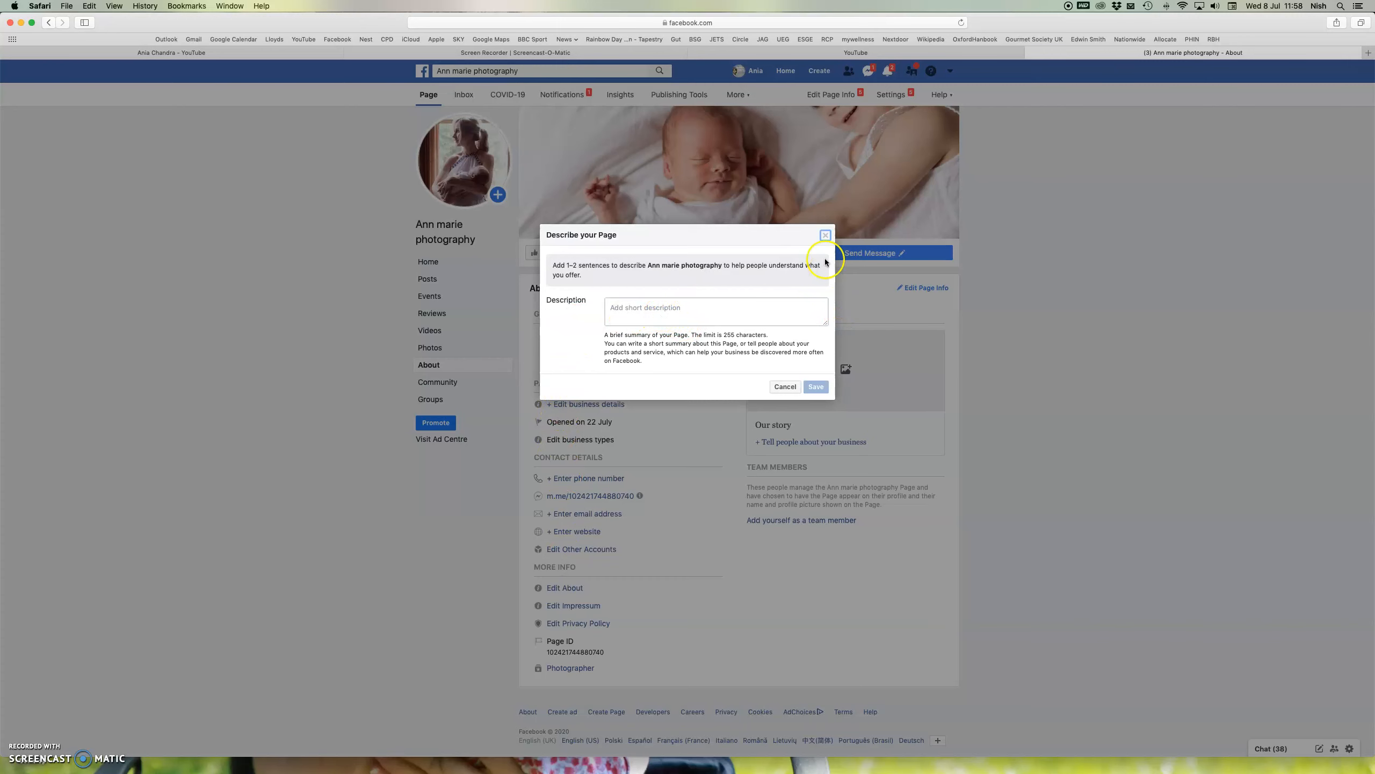
click(825, 235)
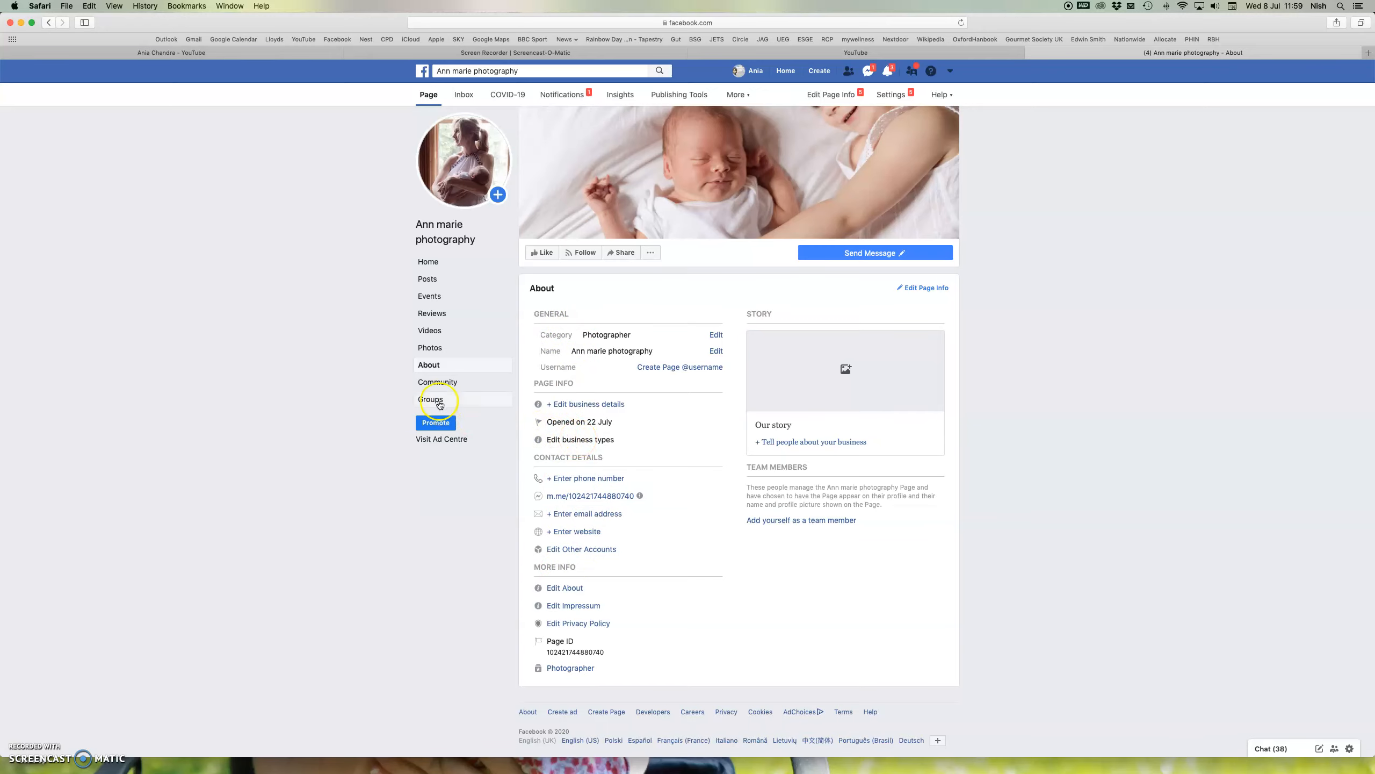
click(437, 384)
click(430, 400)
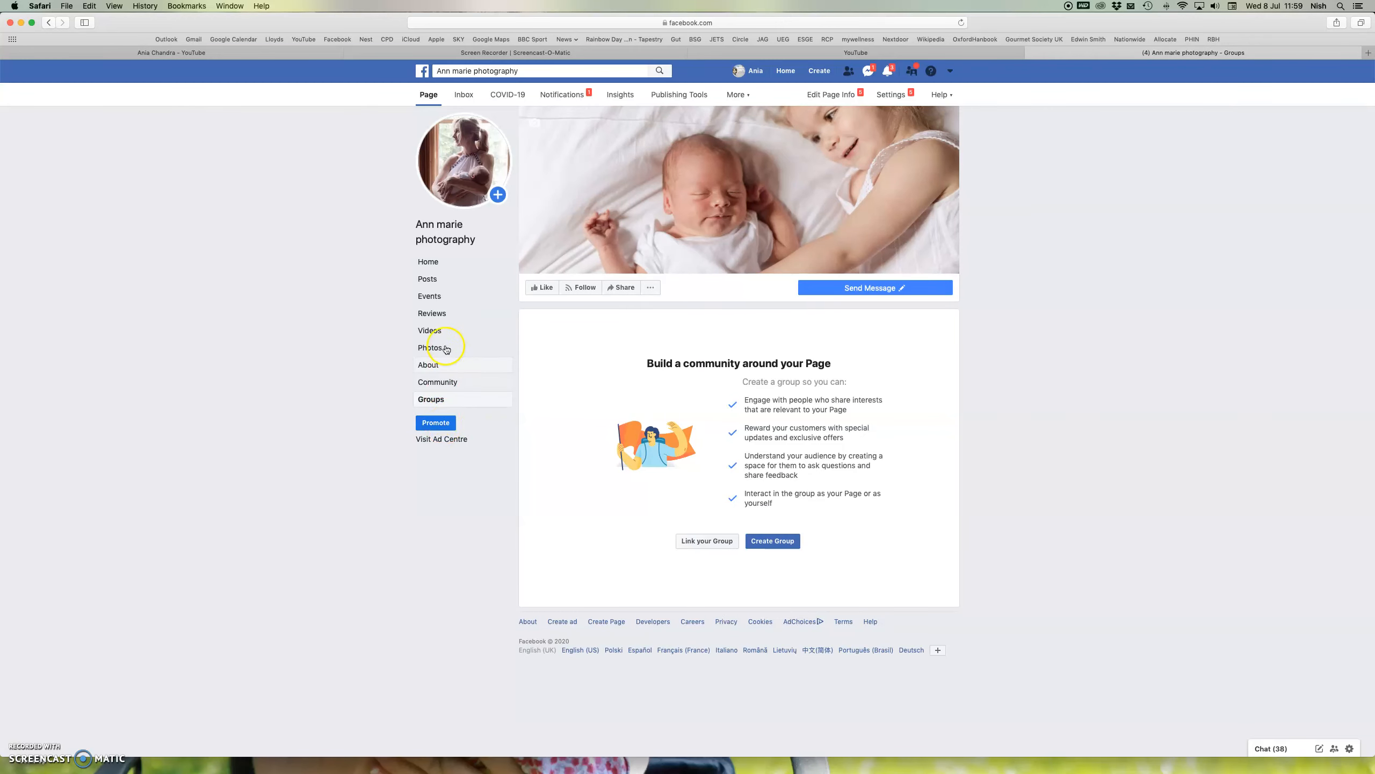
Step: Return to the Posts section and look through all of the page's published posts
click(441, 283)
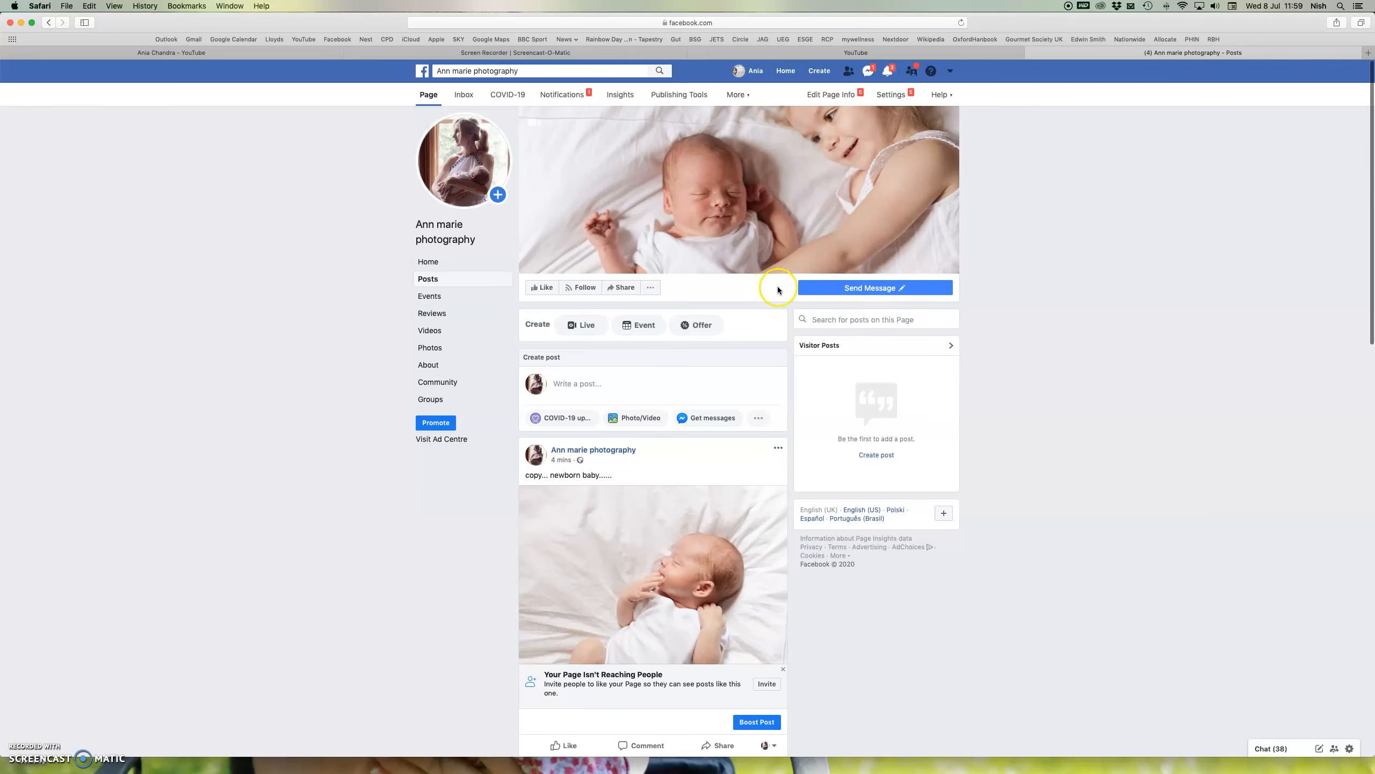
scroll(699, 478, down, 10)
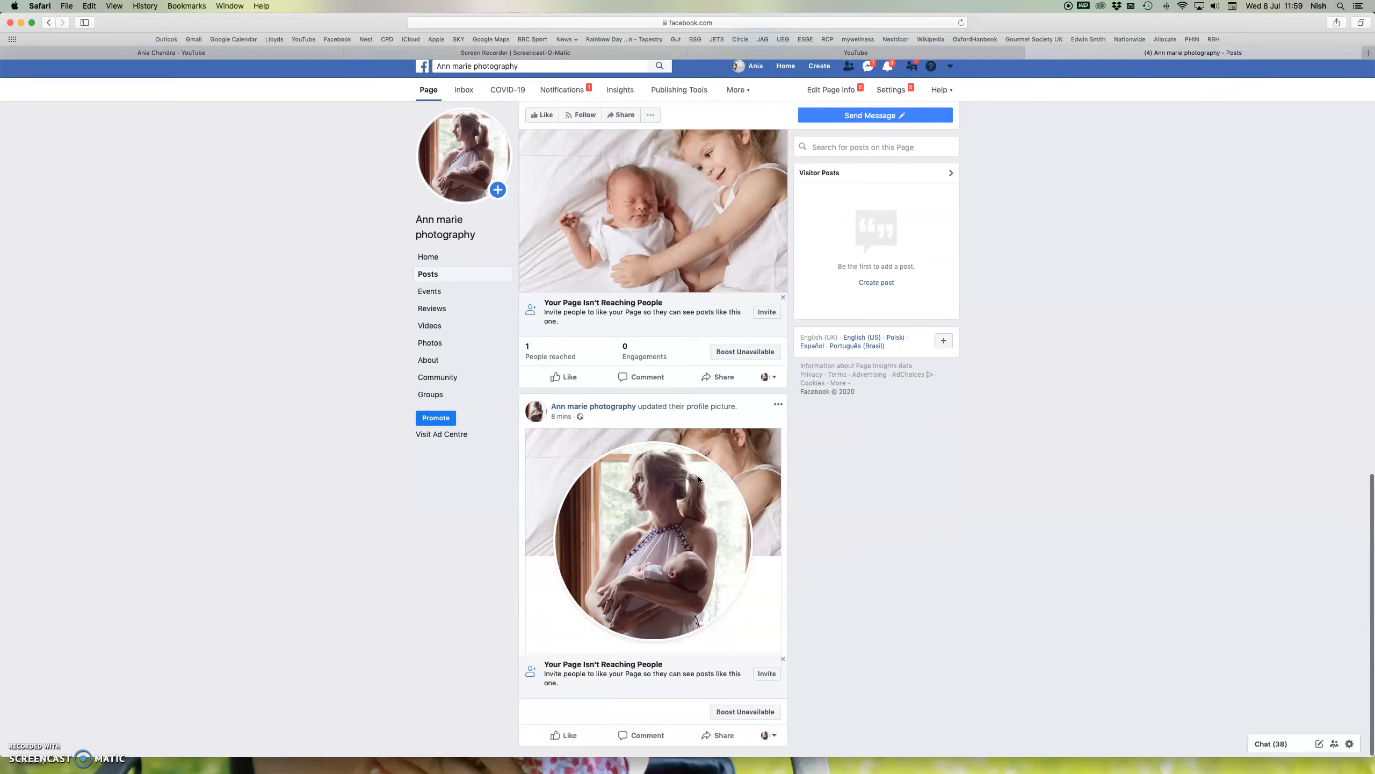
scroll(698, 475, up, 10)
scroll(698, 475, up, 5)
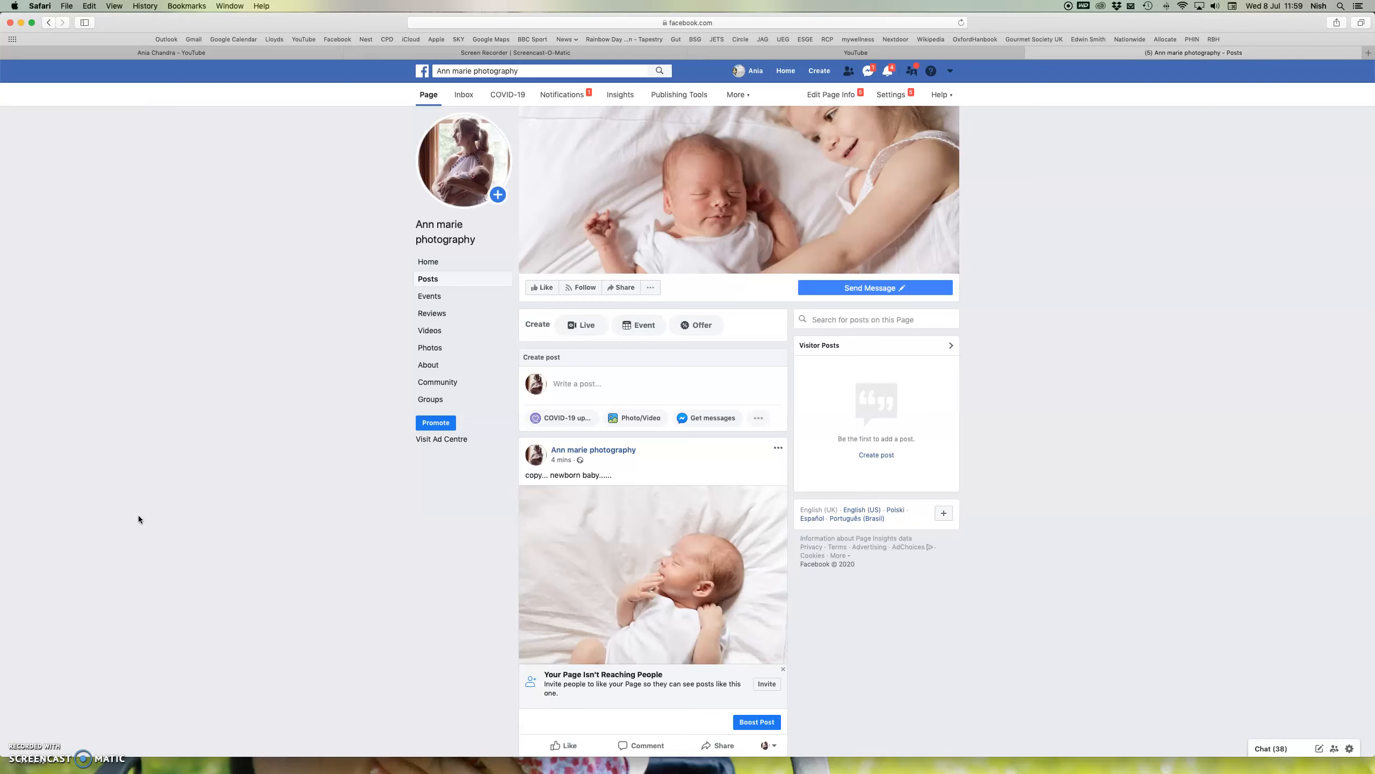
click(79, 559)
click(44, 653)
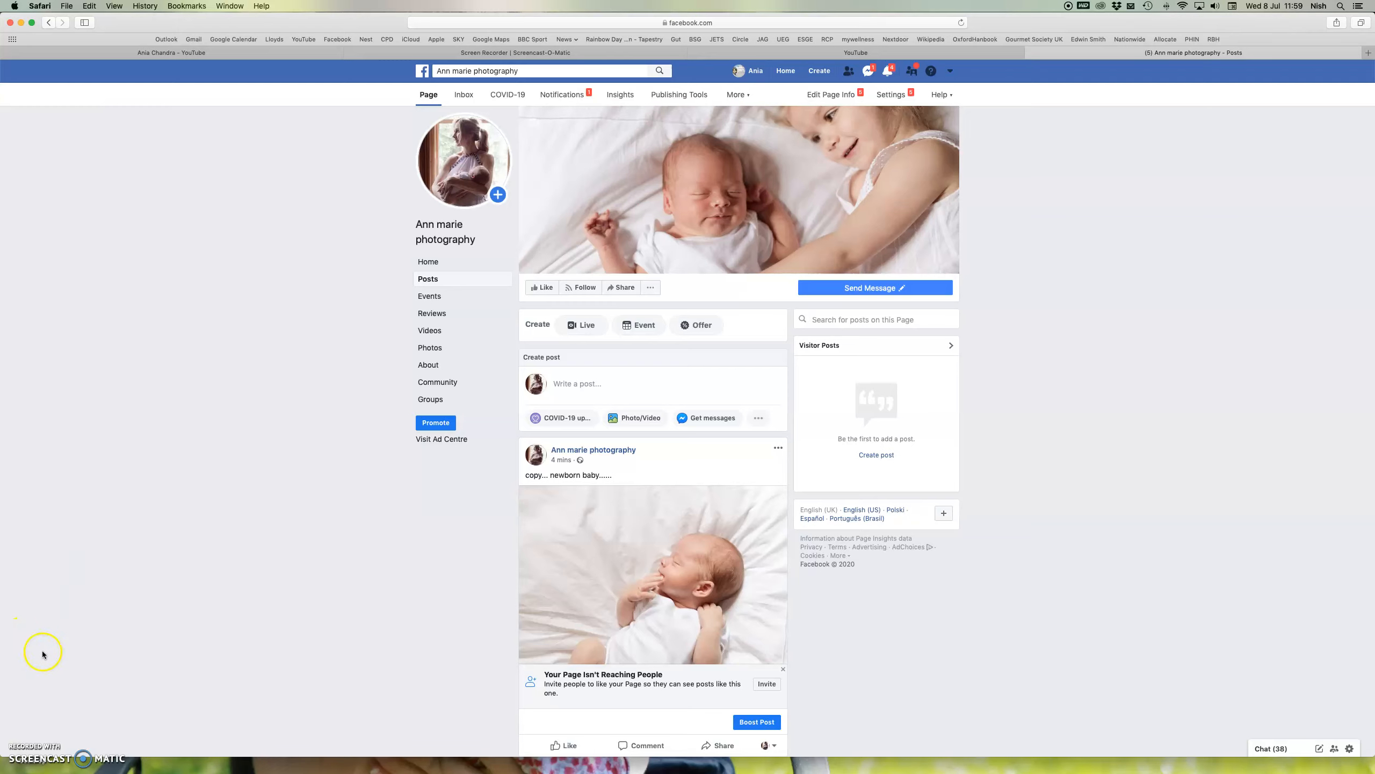